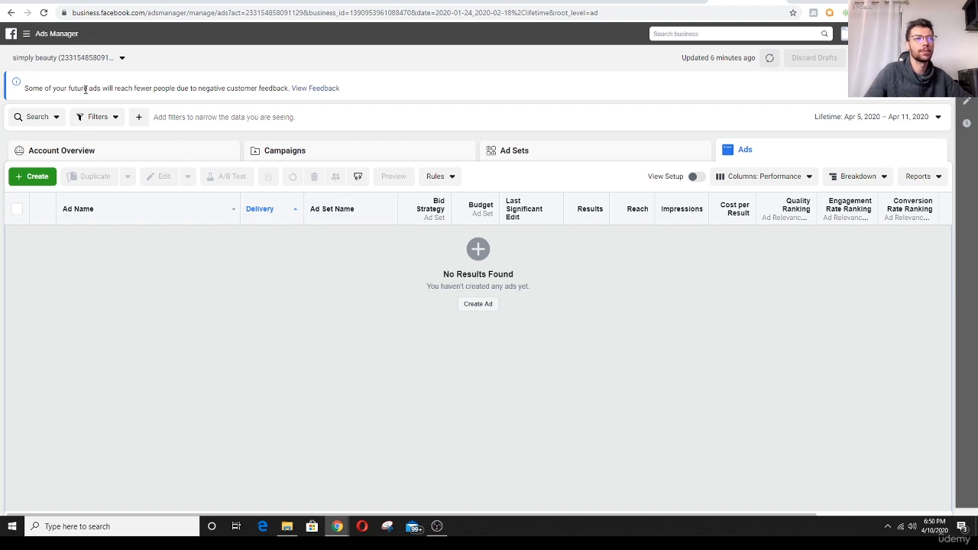
# - Create a new campaign with the Engagement objective and the Page likes engagement type
pyautogui.click(38, 34)
pyautogui.click(156, 105)
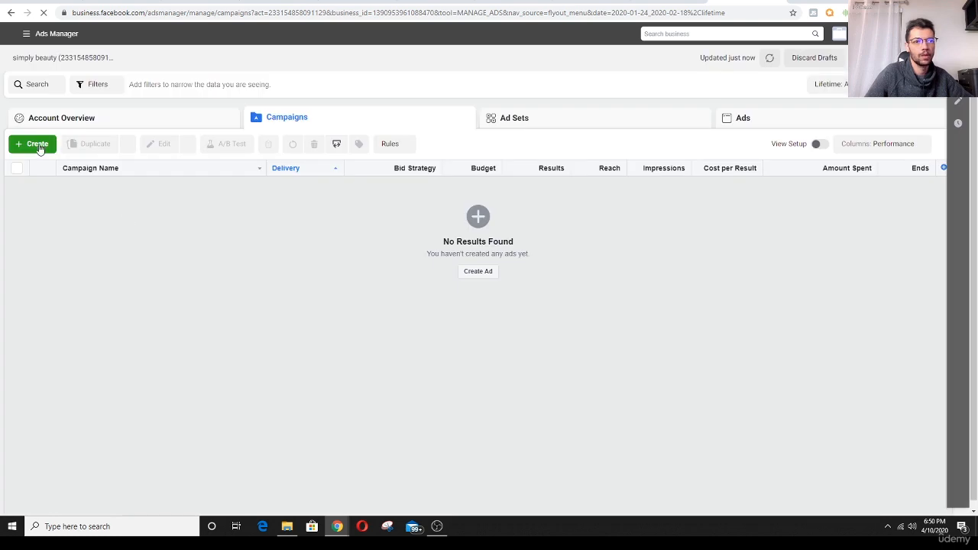
pyautogui.click(37, 146)
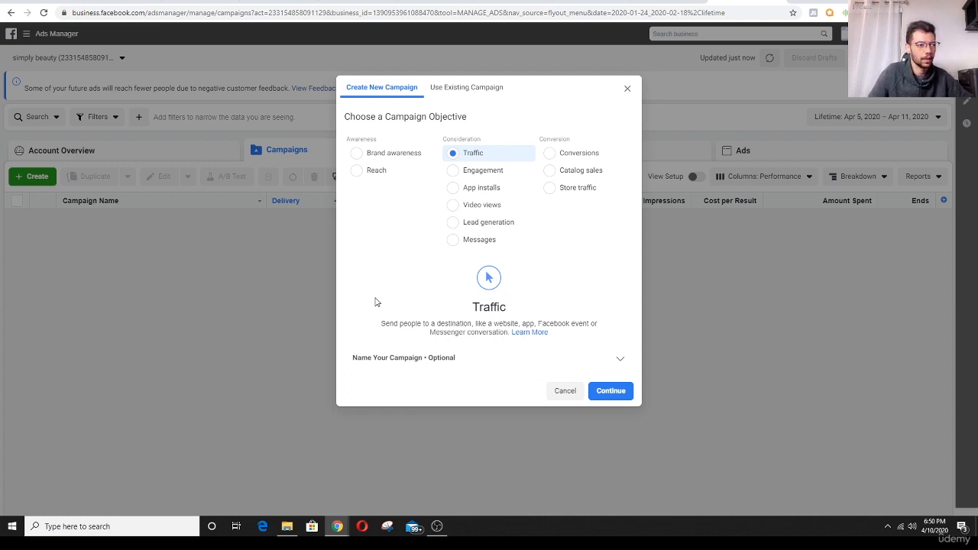
pyautogui.click(454, 175)
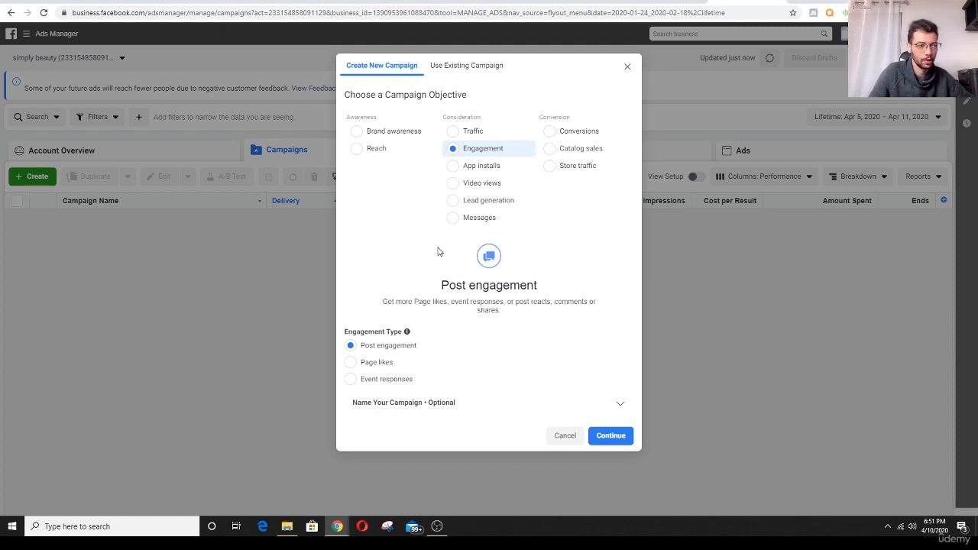
pyautogui.click(382, 370)
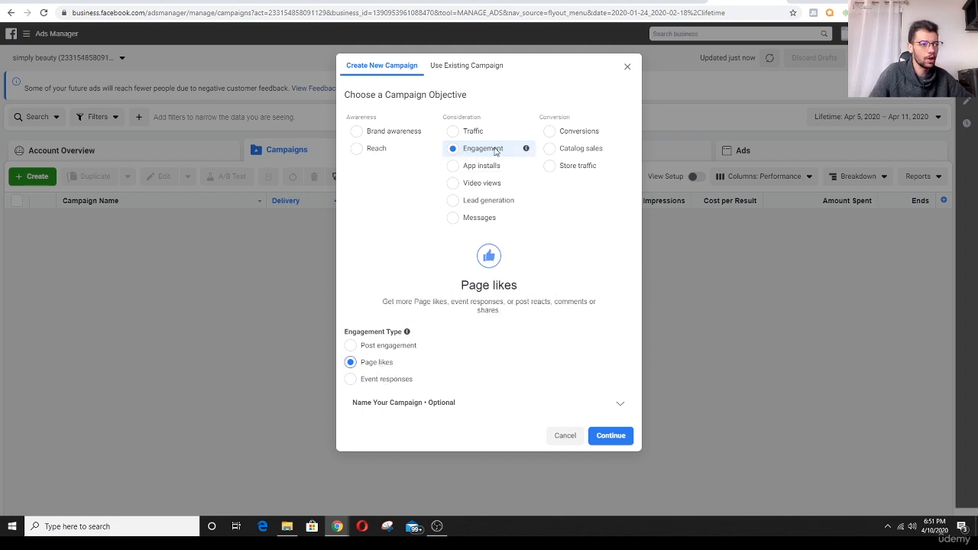
pyautogui.click(351, 346)
pyautogui.click(351, 364)
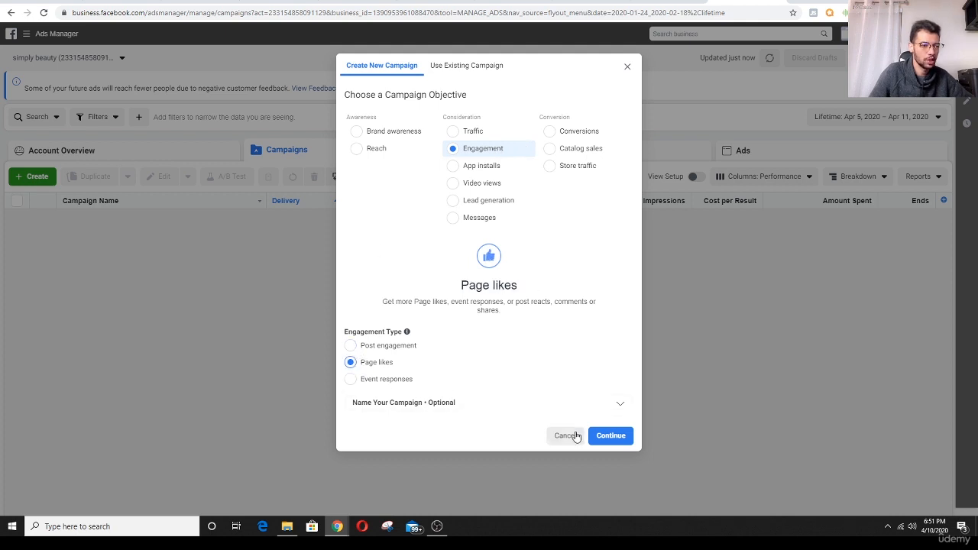
pyautogui.click(616, 443)
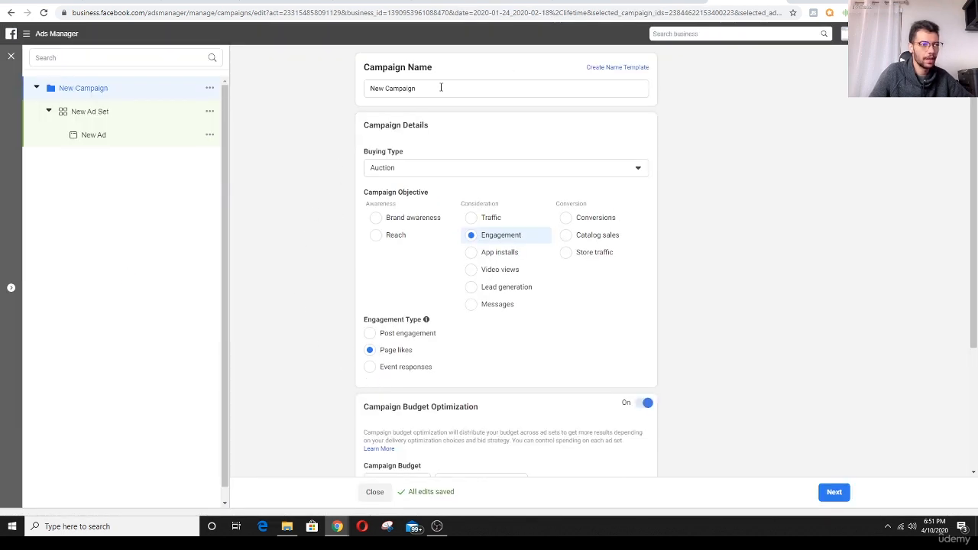
# - Rename the new campaign as "fb page like co"
pyautogui.moveTo(440, 87); pyautogui.dragTo(350, 81)
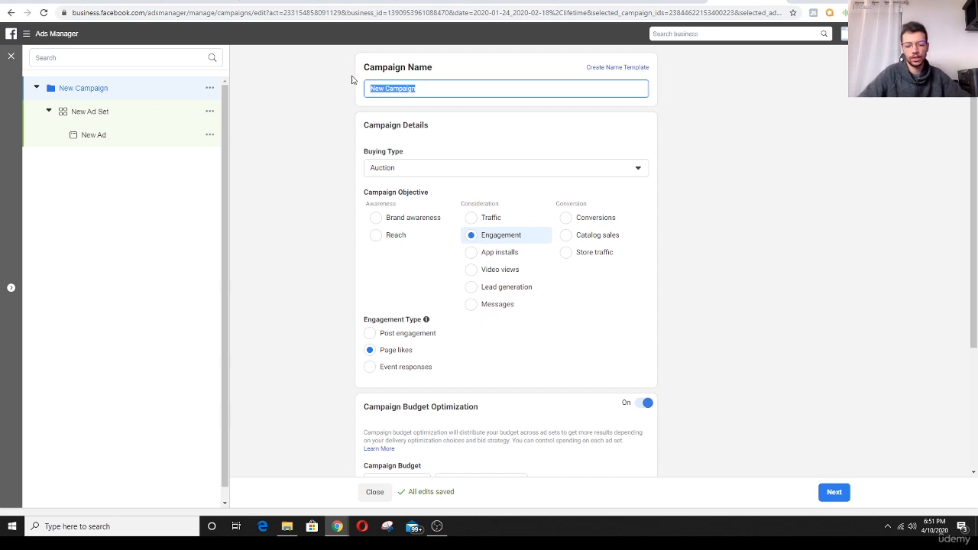
pyautogui.write('fb')
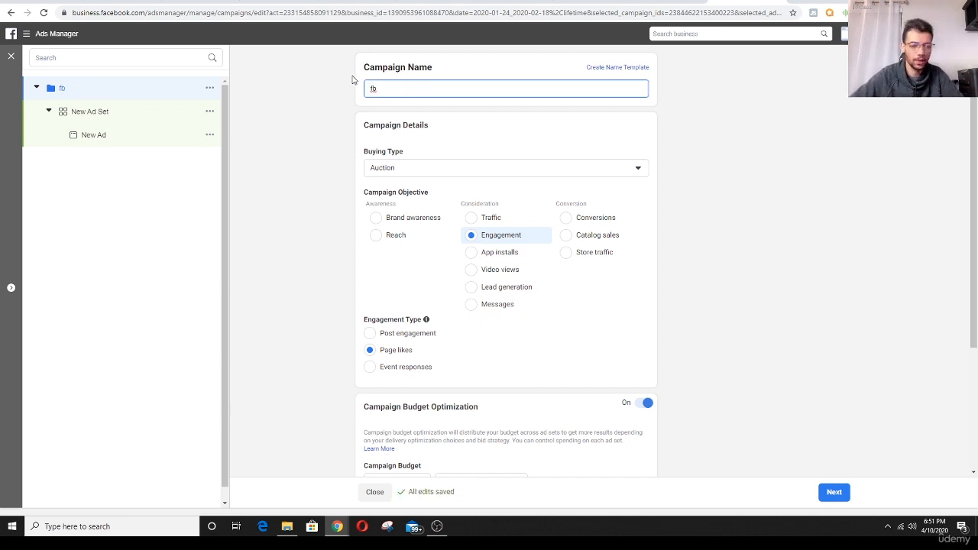
pyautogui.write(' page ')
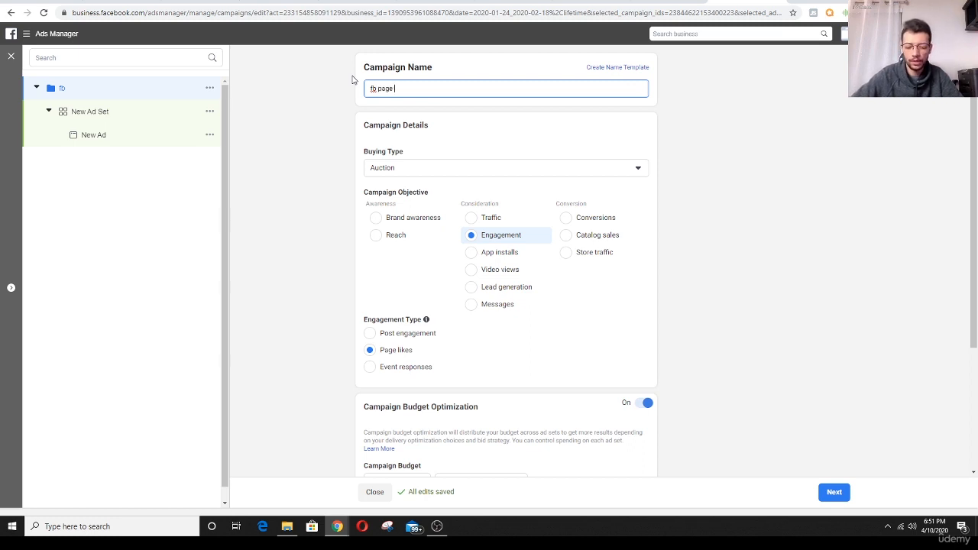
pyautogui.write('like c')
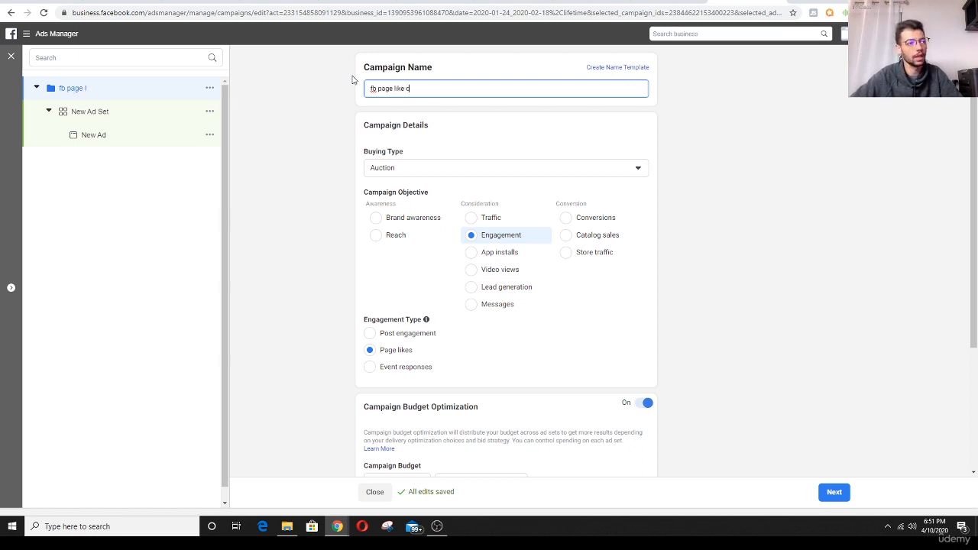
pyautogui.write('o')
# - Set the campaign's daily budget to $15 and continue to the ad set settings
pyautogui.scroll(-2, 336, 188)
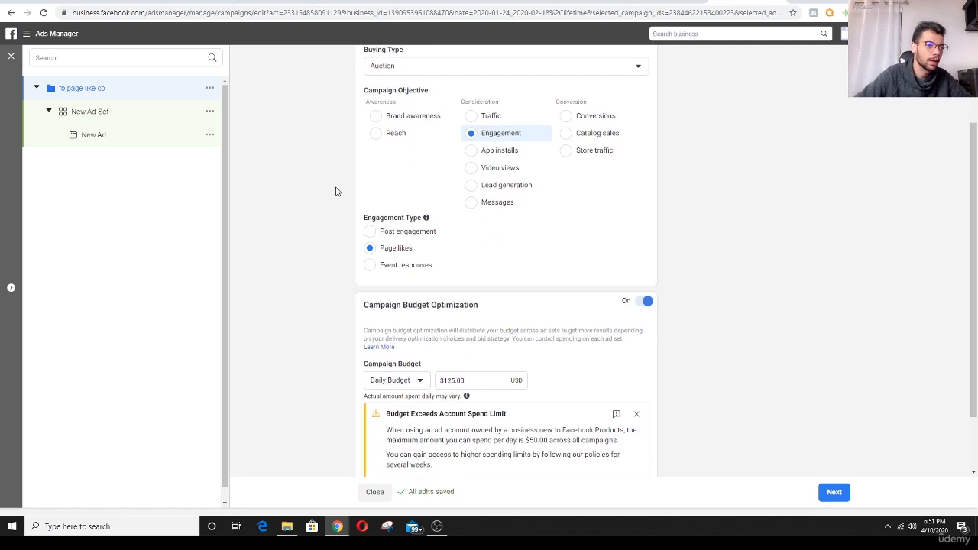
pyautogui.scroll(-2, 335, 195)
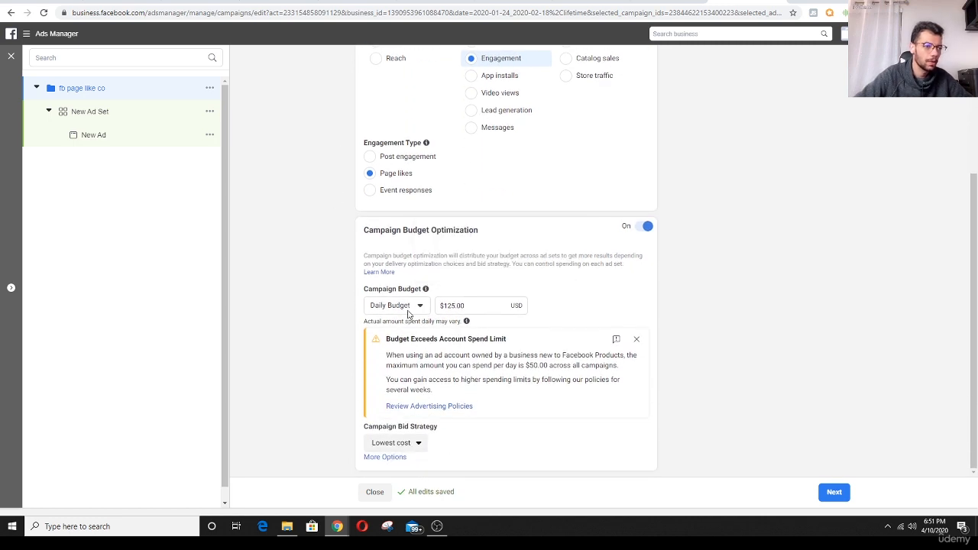
pyautogui.tripleClick(479, 307)
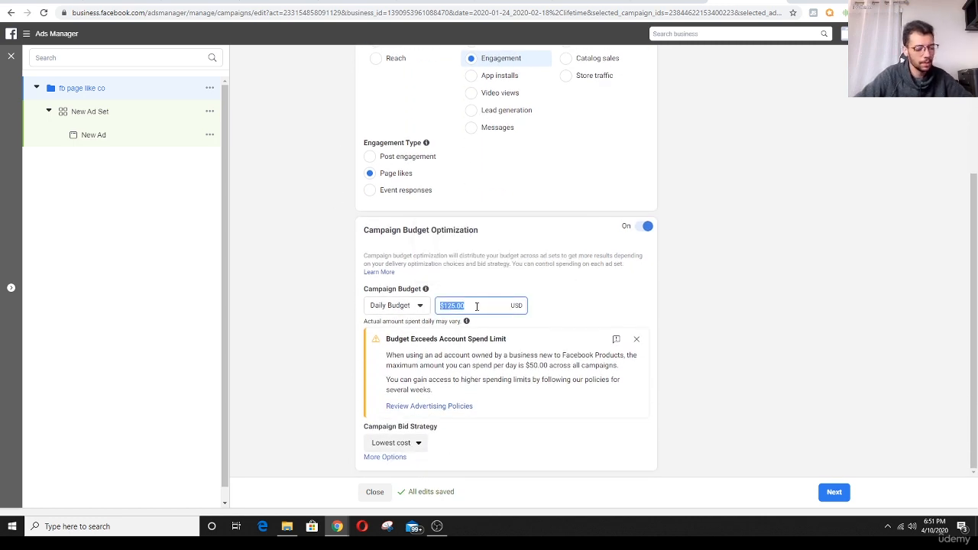
pyautogui.write('15')
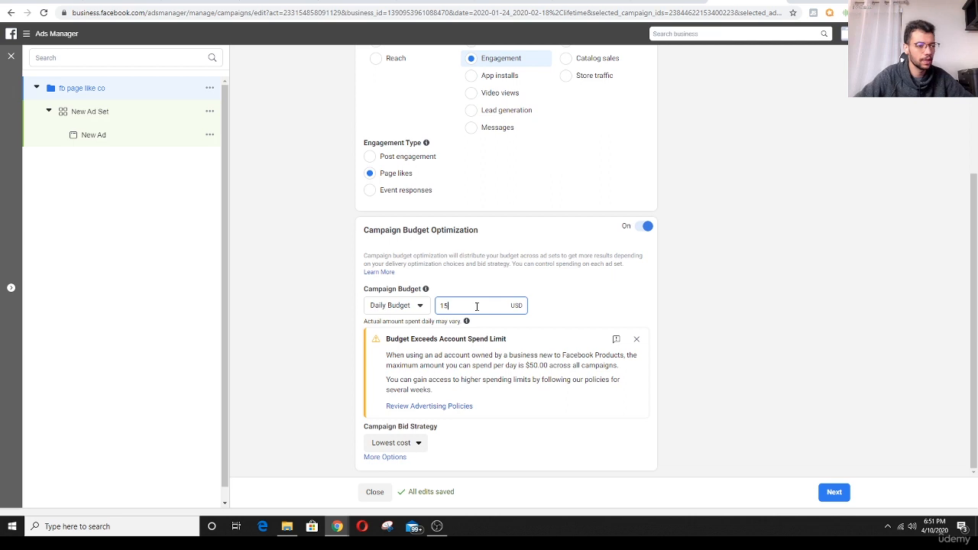
pyautogui.click(328, 281)
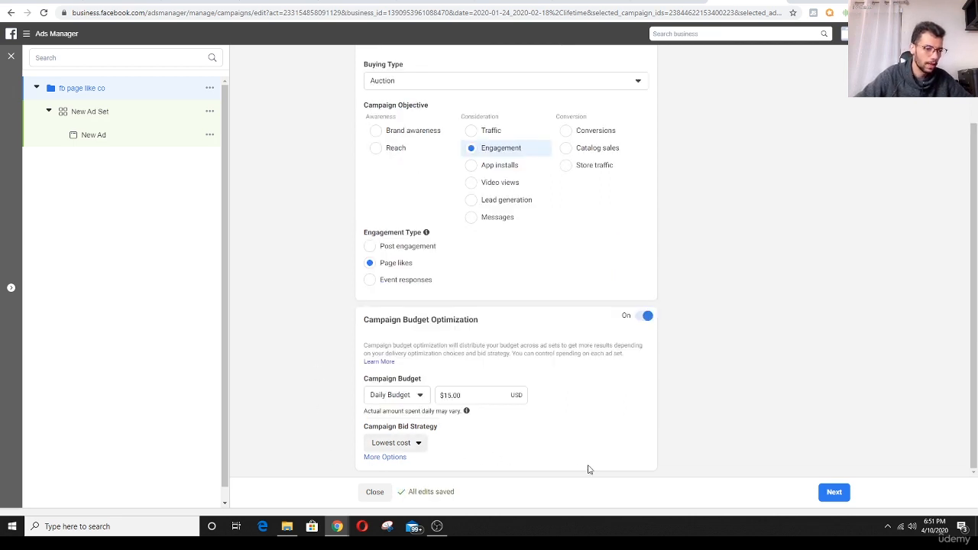
pyautogui.click(824, 495)
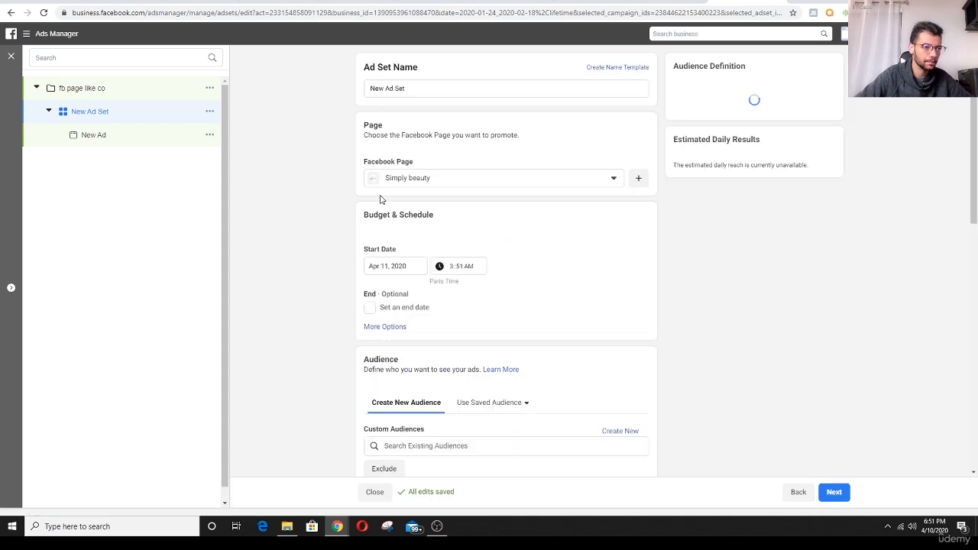
# - Review the ad set's name, promoted page, schedule and audience settings
pyautogui.scroll(-2, 302, 222)
pyautogui.scroll(3, 301, 220)
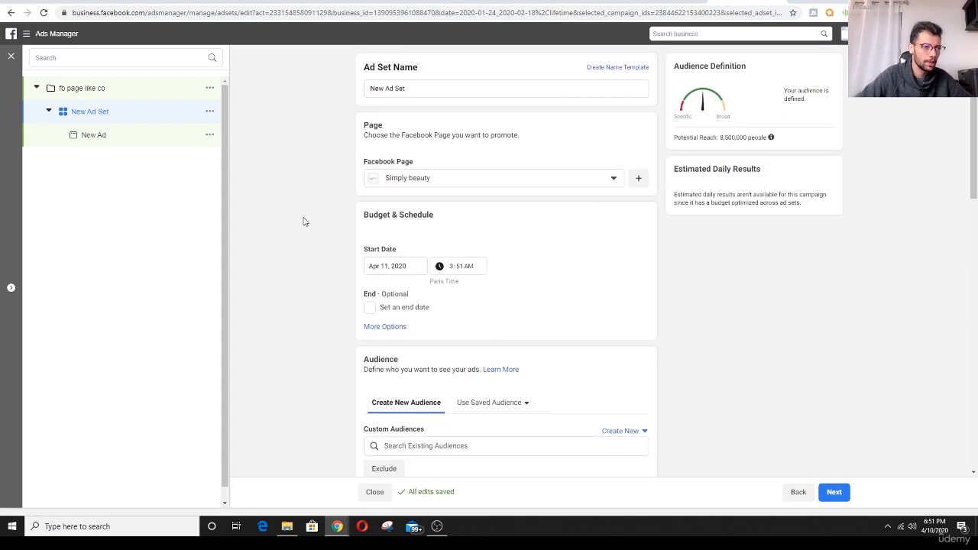
pyautogui.scroll(-2, 305, 222)
pyautogui.scroll(1, 311, 224)
pyautogui.moveTo(418, 85); pyautogui.dragTo(386, 88)
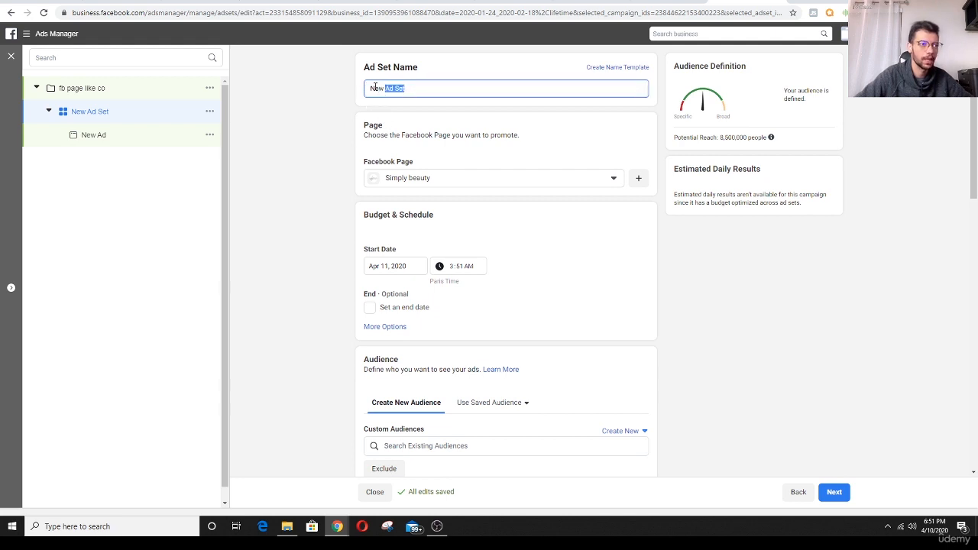
pyautogui.click(375, 88)
pyautogui.moveTo(368, 87); pyautogui.dragTo(415, 87)
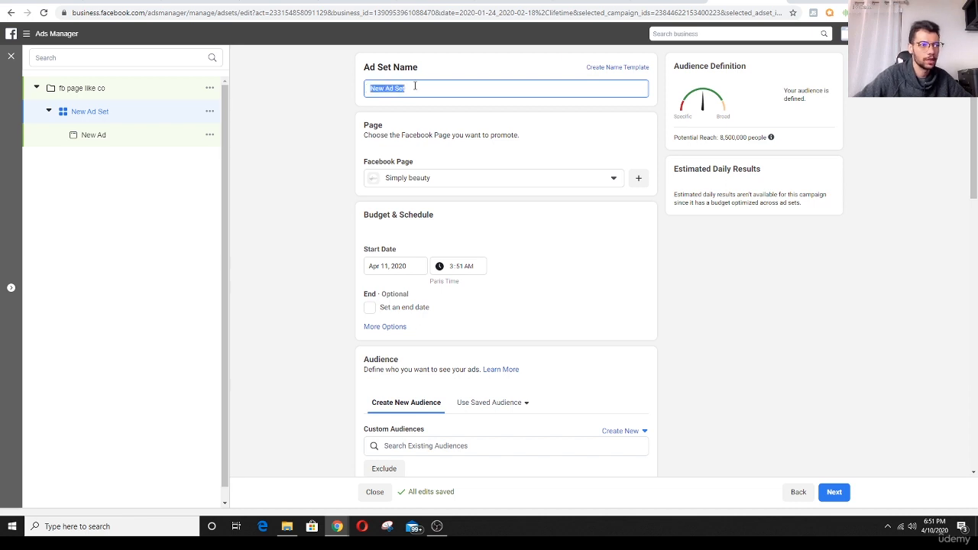
pyautogui.click(301, 223)
pyautogui.scroll(-3, 302, 227)
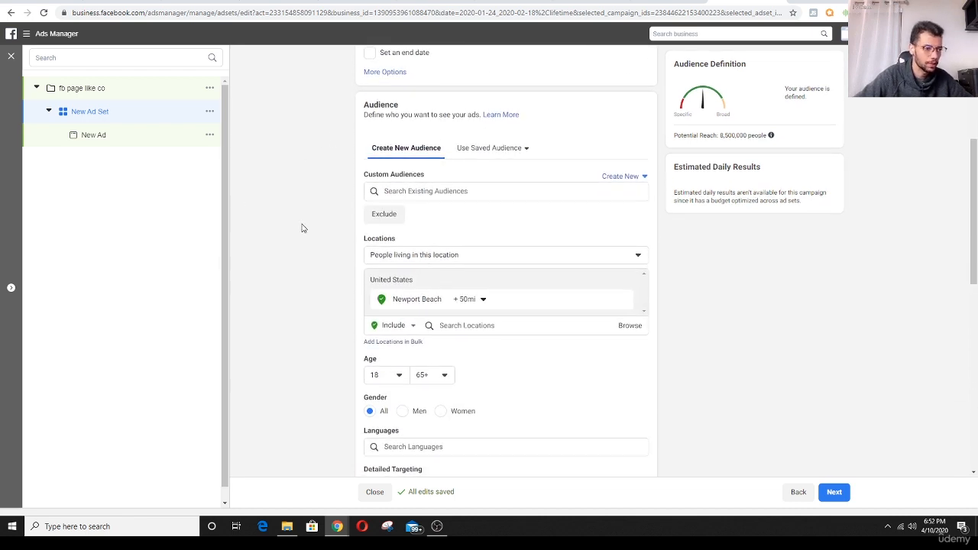
pyautogui.scroll(-1, 340, 244)
pyautogui.scroll(-1, 341, 244)
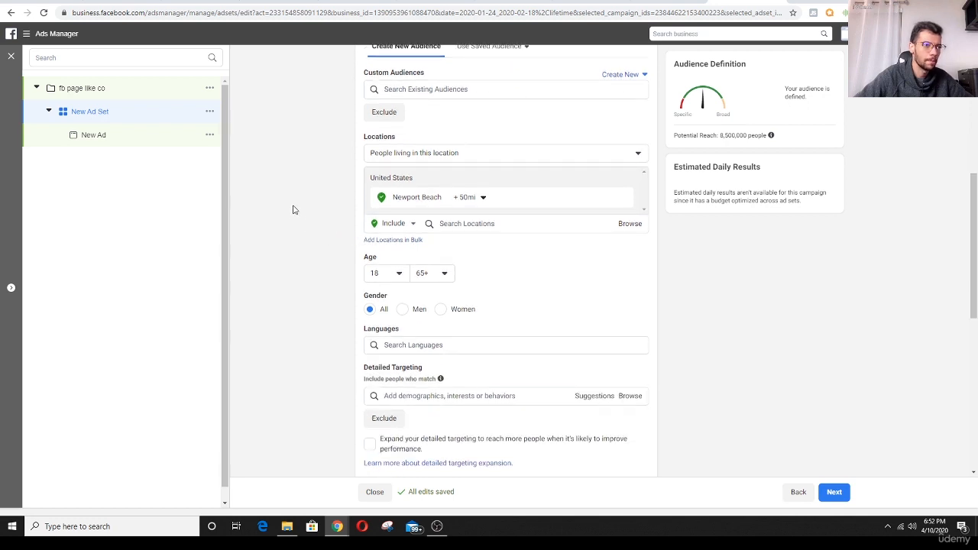
pyautogui.scroll(2, 297, 210)
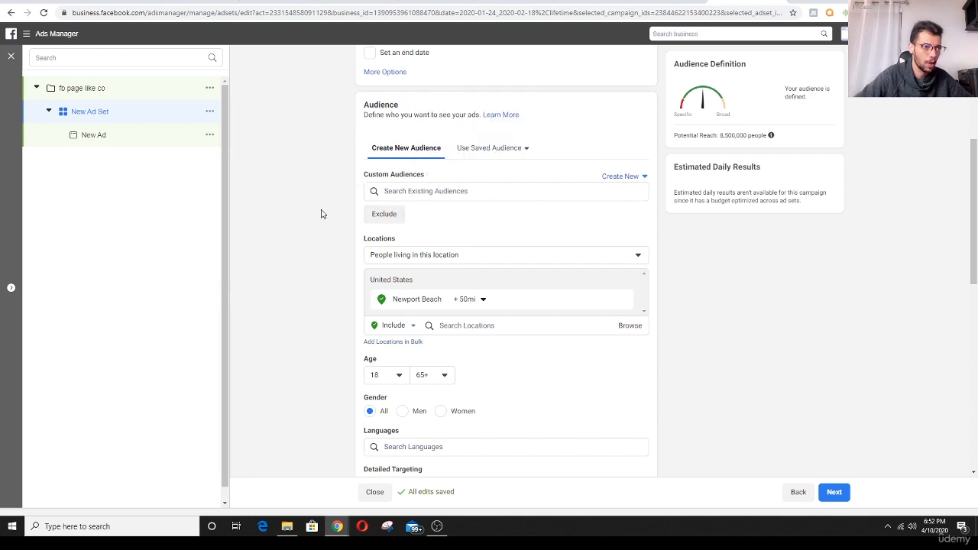
# - Replace the audience's Newport Bay area targeting with the whole country United States
pyautogui.scroll(-1, 356, 224)
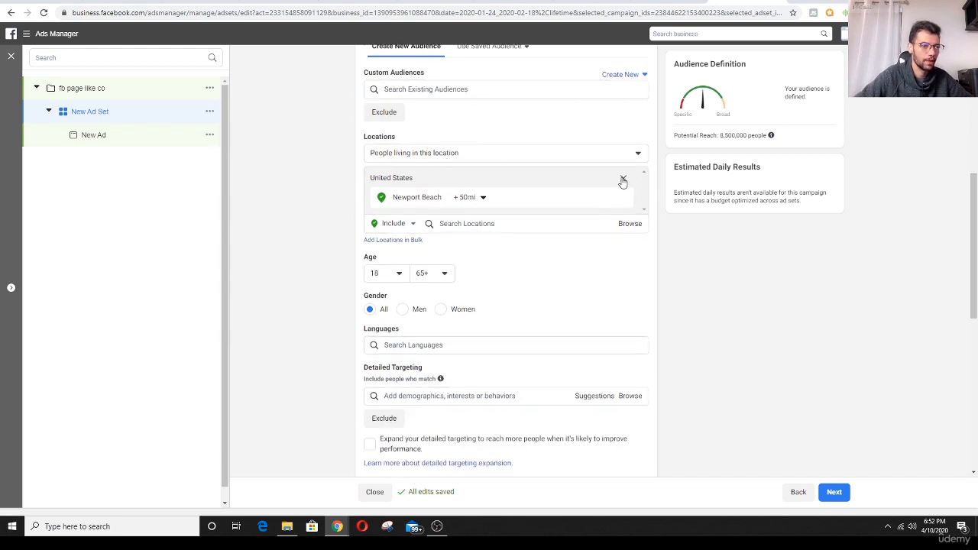
pyautogui.click(623, 179)
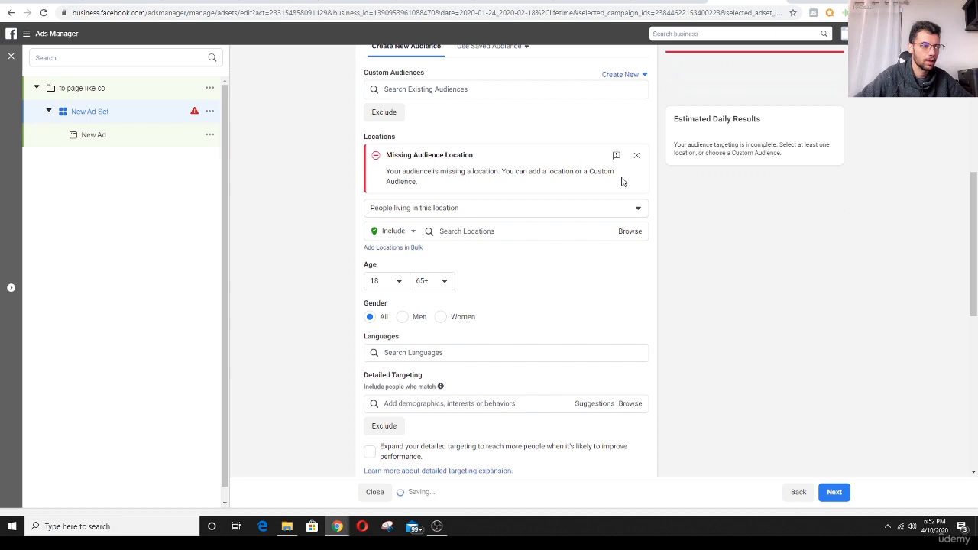
pyautogui.click(484, 230)
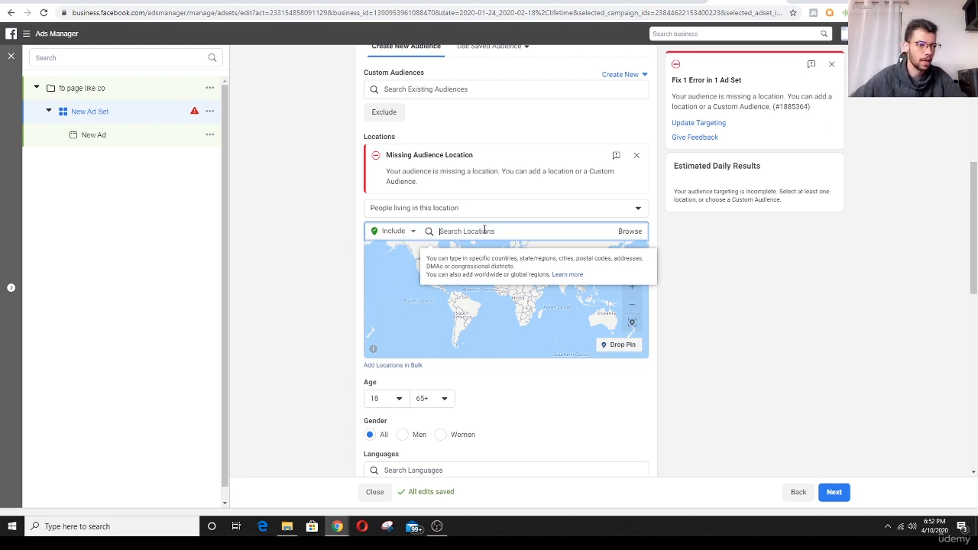
pyautogui.write('au')
pyautogui.press('BackSpace')
pyautogui.press('BackSpace')
pyautogui.write('u')
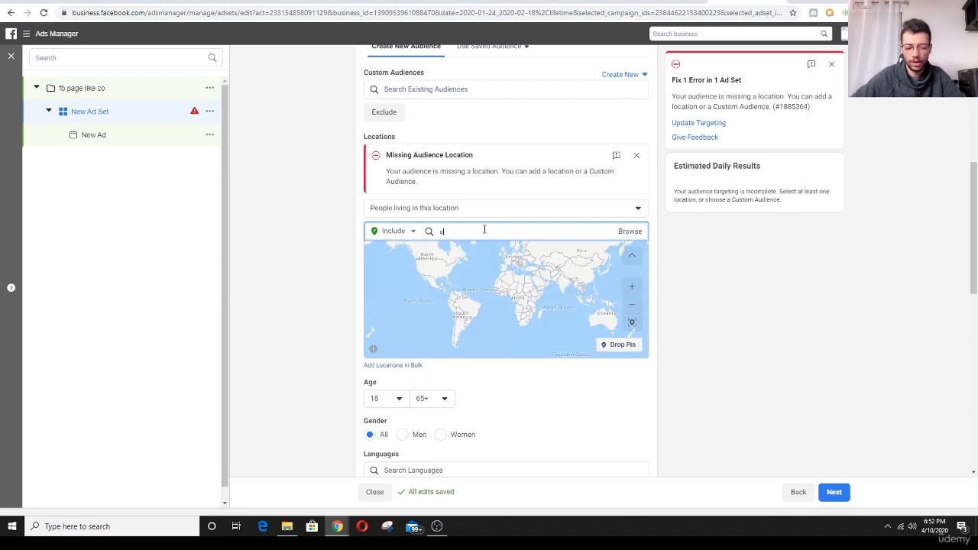
pyautogui.write('nited states')
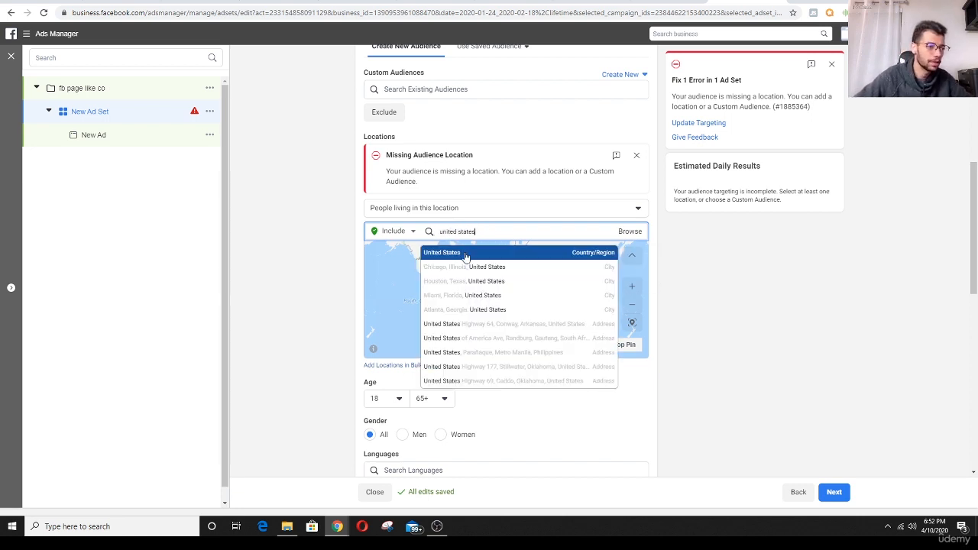
pyautogui.press('Return')
# - Add the interest Airbnb to the audience's detailed targeting
pyautogui.scroll(-2, 315, 252)
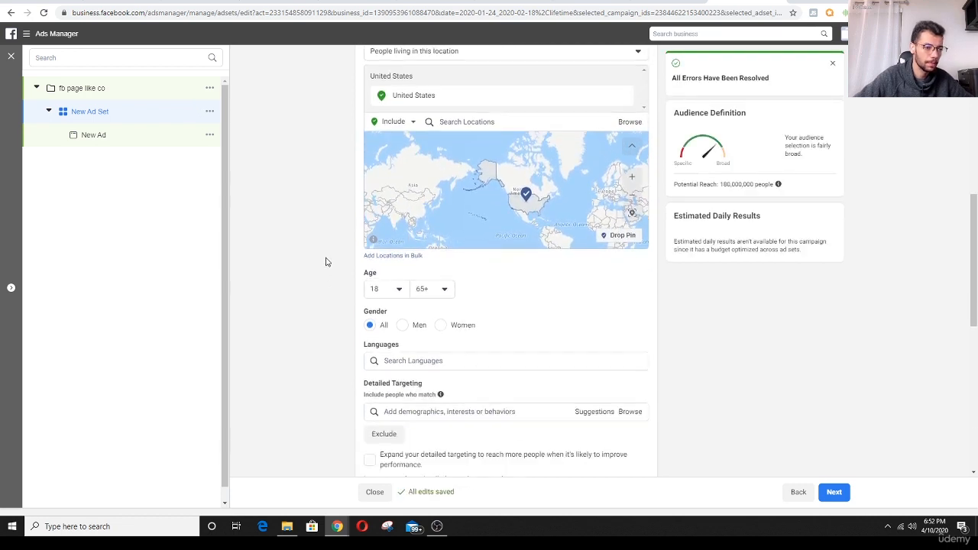
pyautogui.scroll(-2, 314, 262)
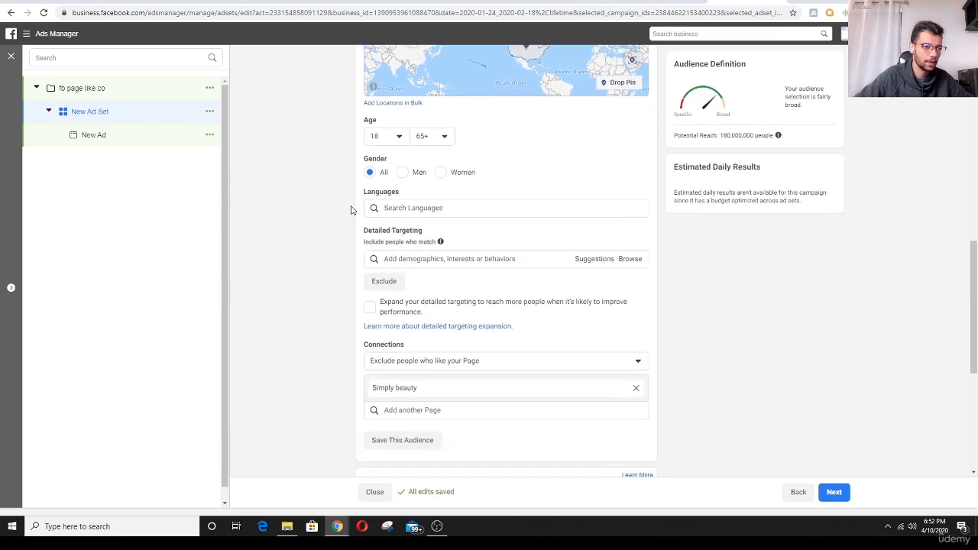
pyautogui.scroll(-2, 332, 255)
pyautogui.scroll(1, 332, 256)
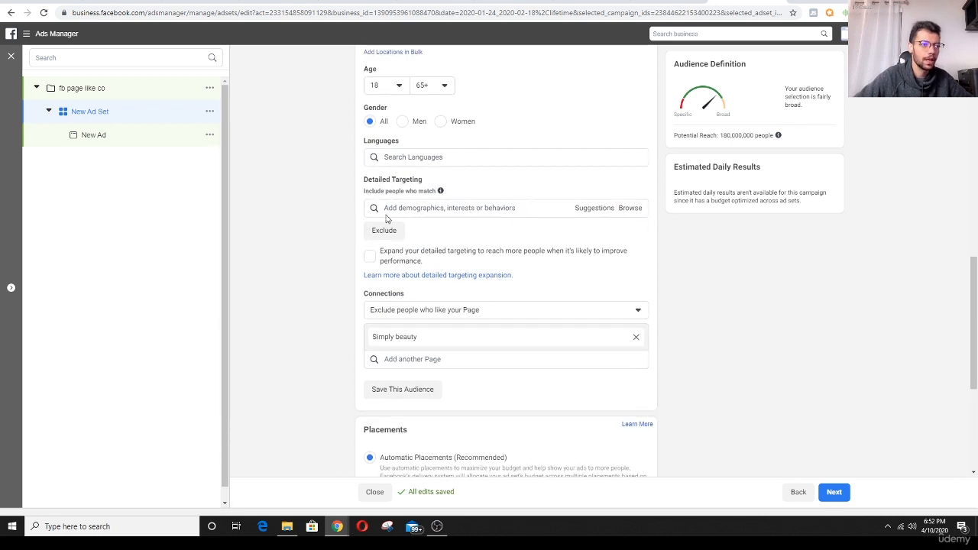
pyautogui.click(494, 208)
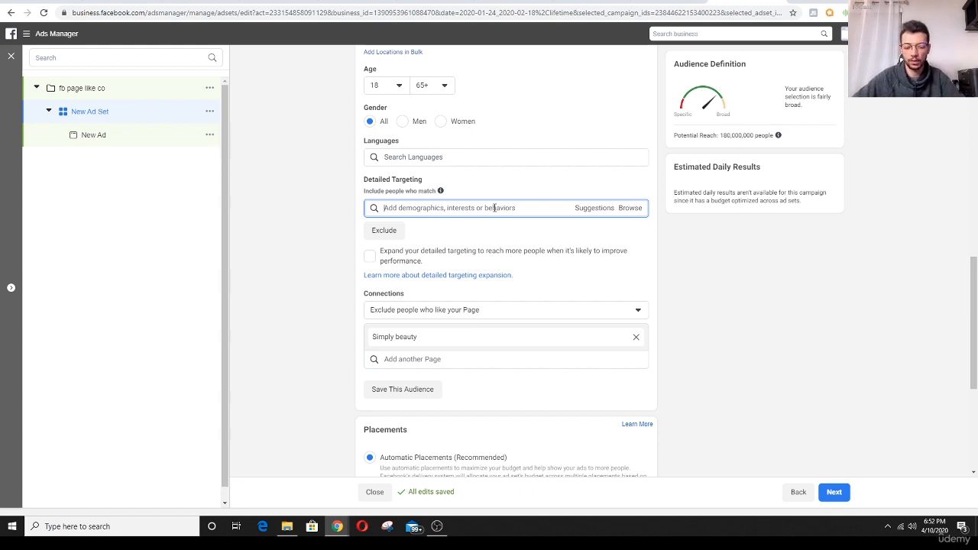
pyautogui.write('airbnb')
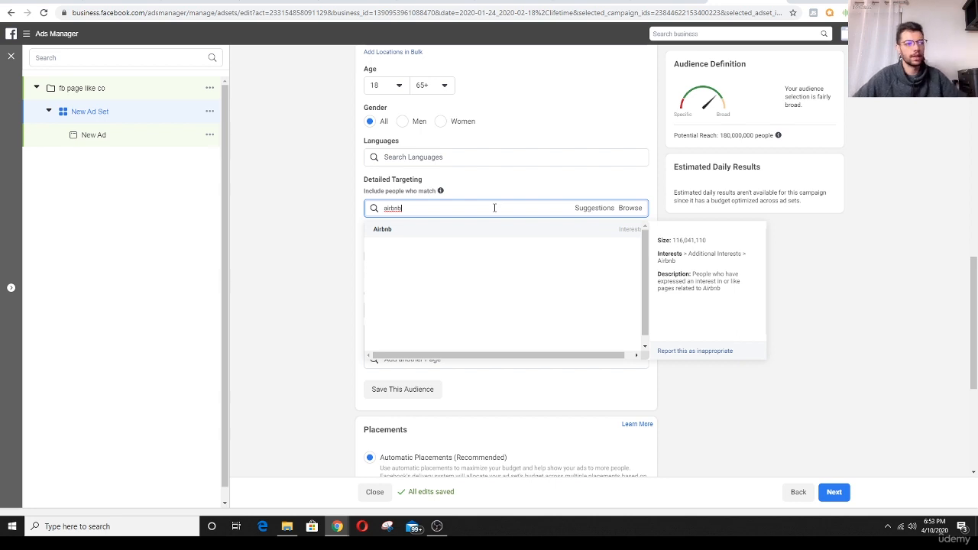
pyautogui.click(399, 232)
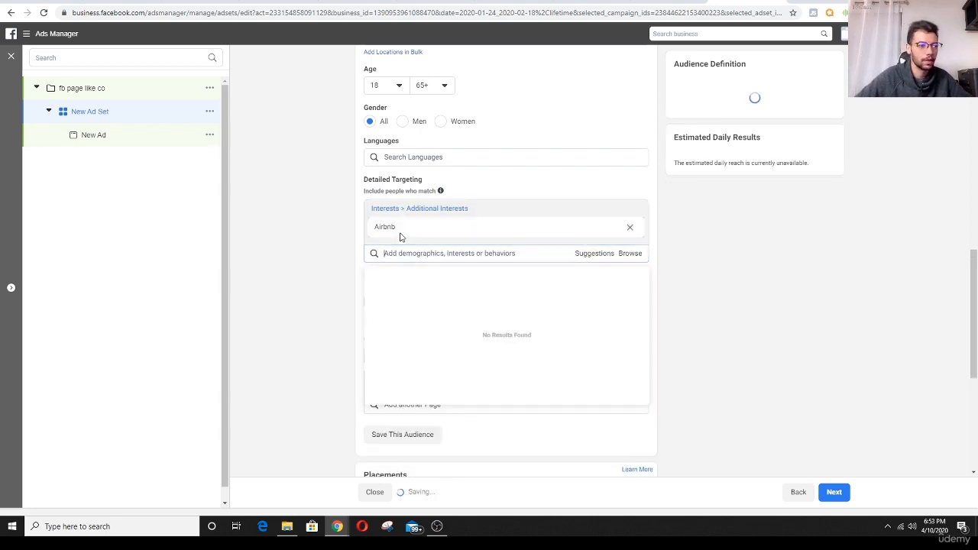
pyautogui.click(336, 258)
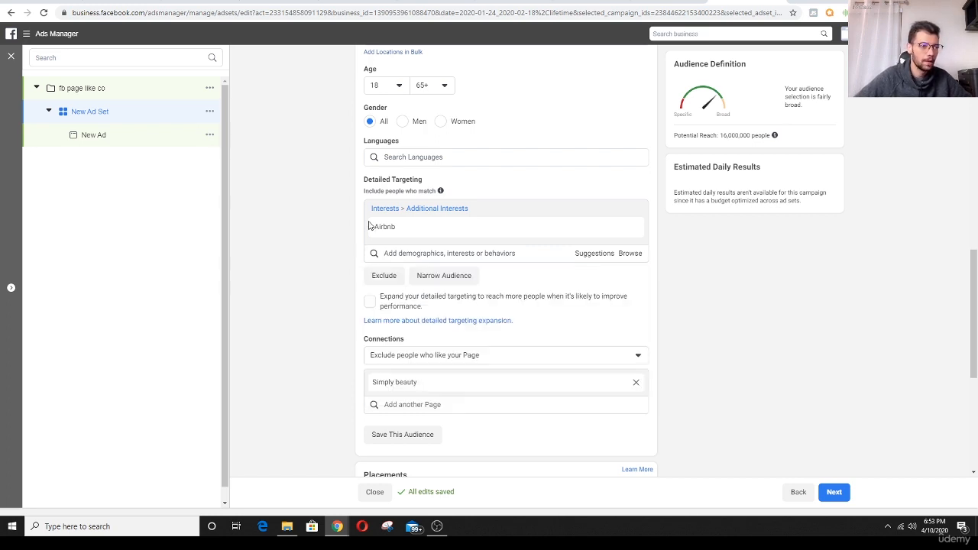
pyautogui.moveTo(382, 228)
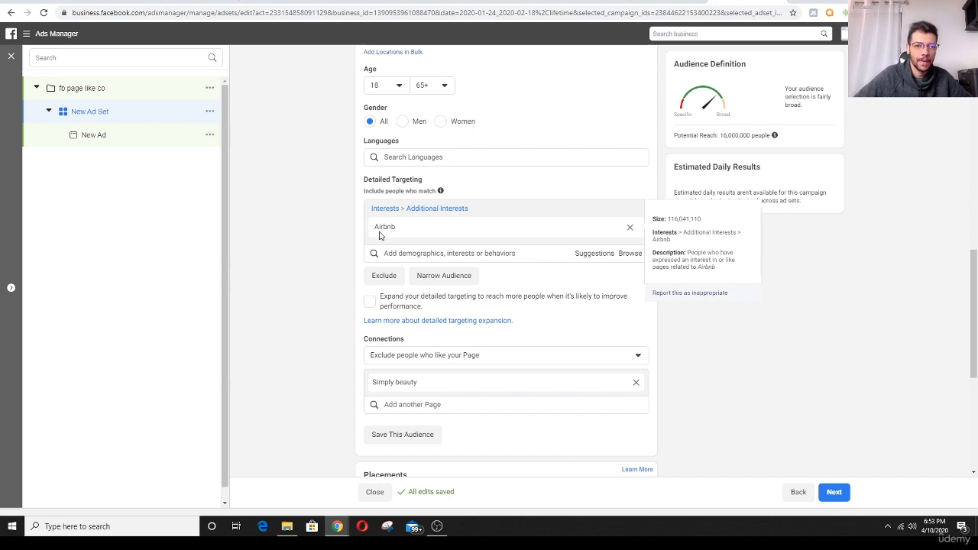
# - Add the suggested interests Booking.com, TripAdvisor, Hotels.com, Trivago and Agoda.com to the audience's detailed targeting
pyautogui.click(590, 256)
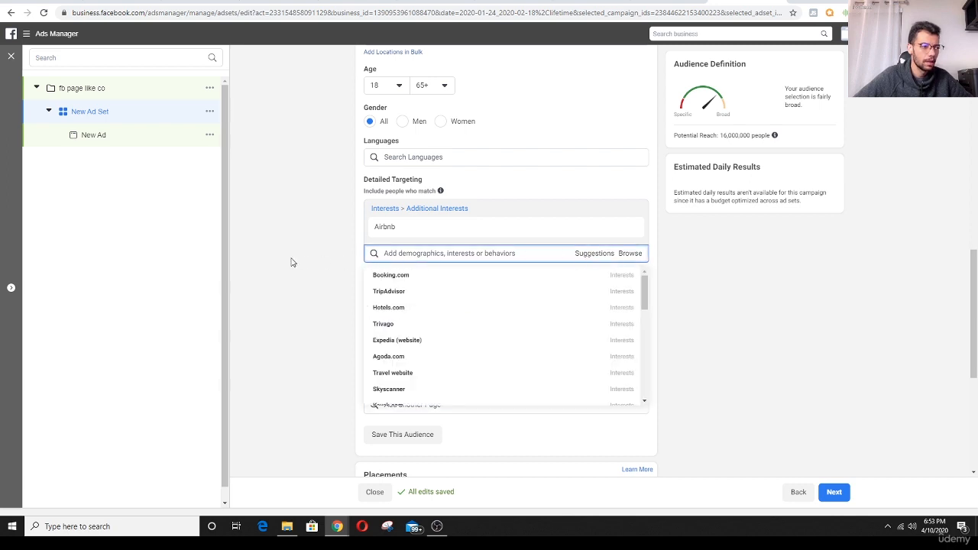
pyautogui.scroll(-1, 285, 262)
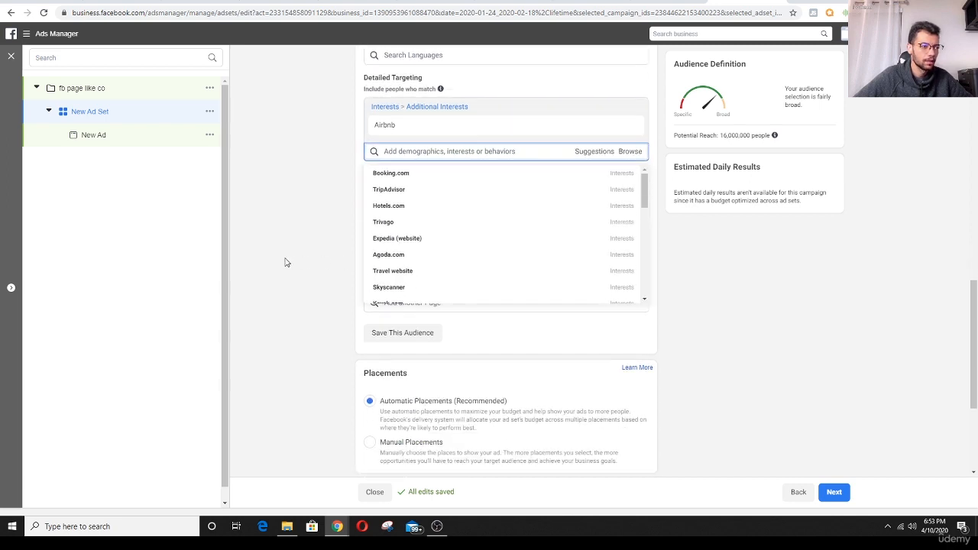
pyautogui.click(394, 175)
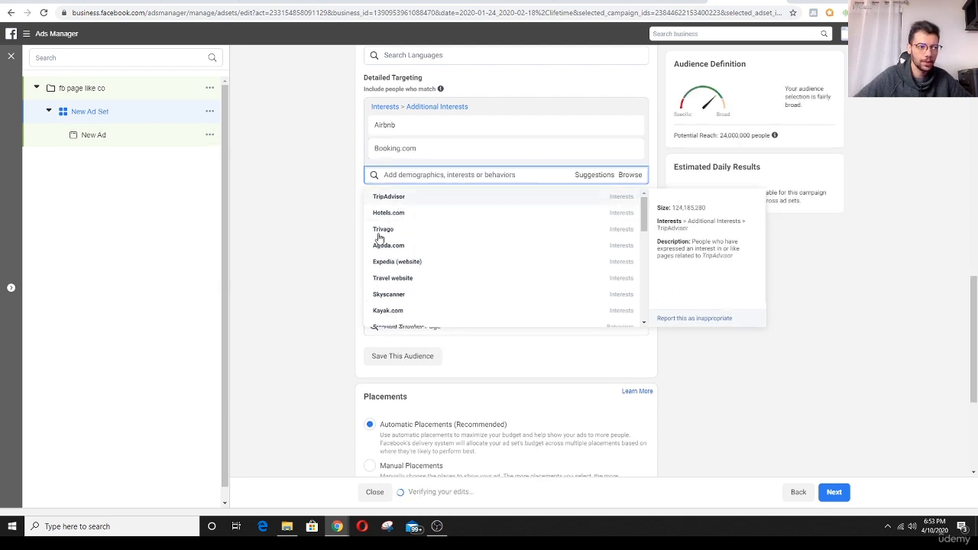
pyautogui.click(389, 197)
pyautogui.click(390, 219)
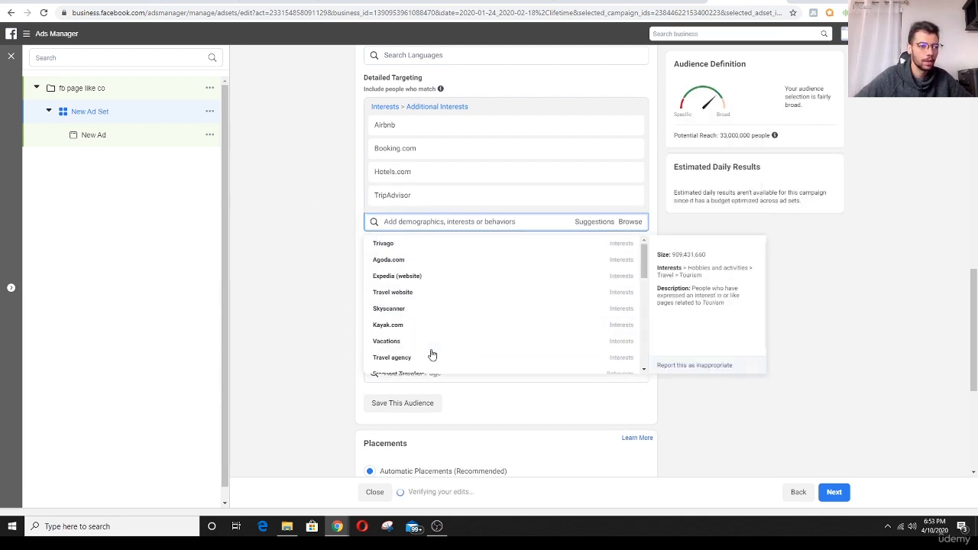
pyautogui.click(405, 246)
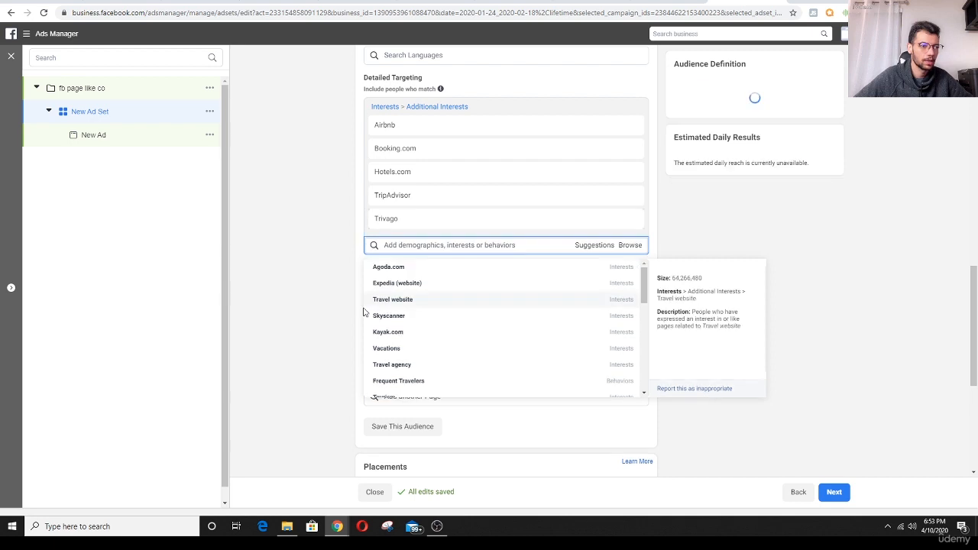
pyautogui.click(417, 271)
pyautogui.click(335, 215)
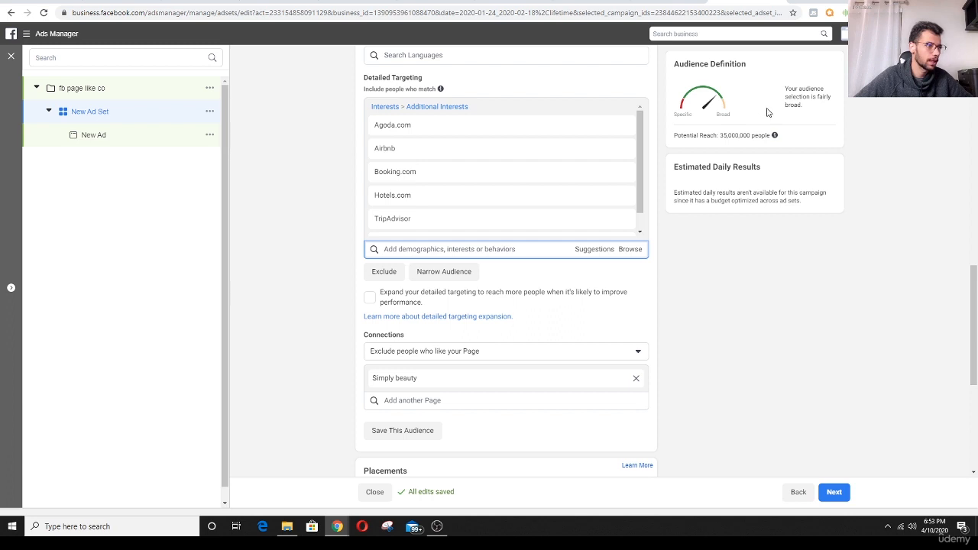
# - Check the audience's potential reach, placements and delivery settings, and continue to the ad settings
pyautogui.moveTo(695, 135); pyautogui.dragTo(764, 137)
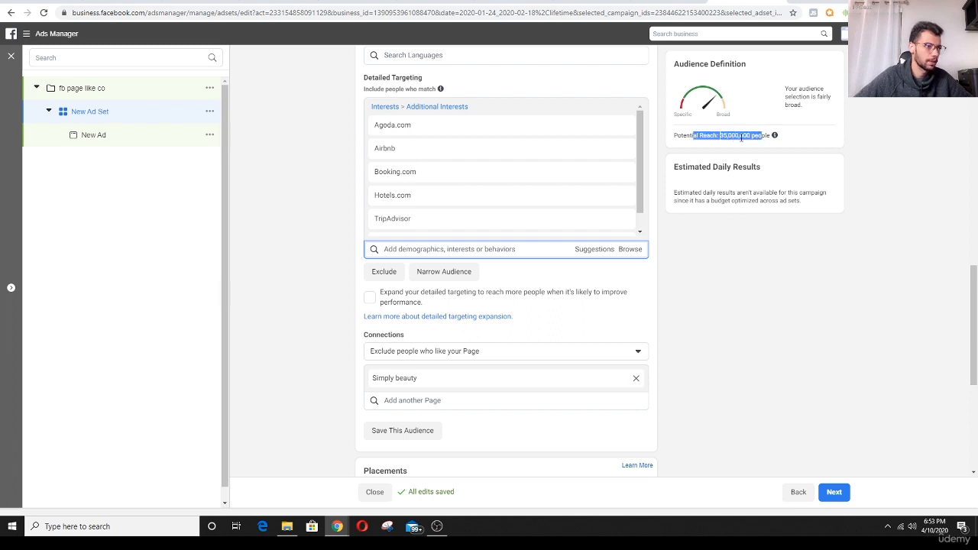
pyautogui.click(715, 152)
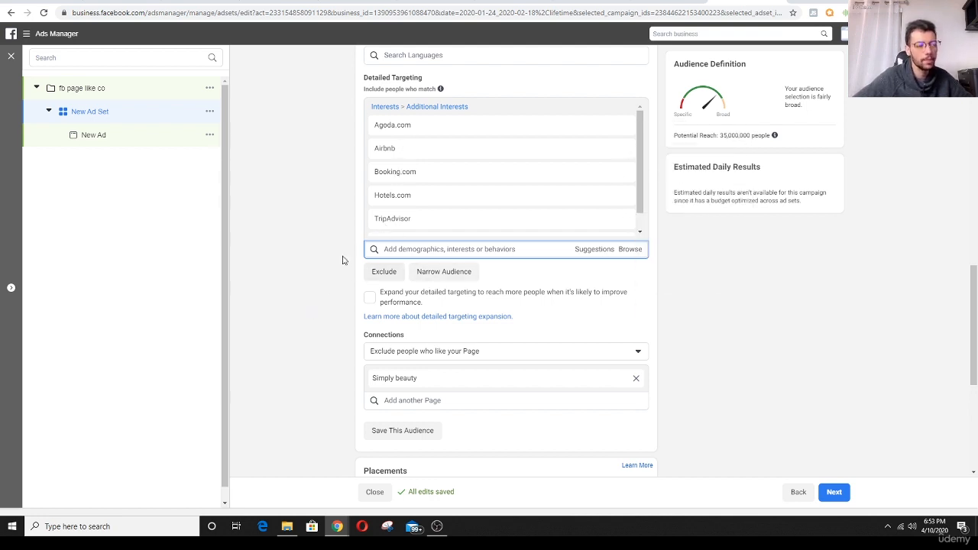
pyautogui.scroll(-2, 342, 261)
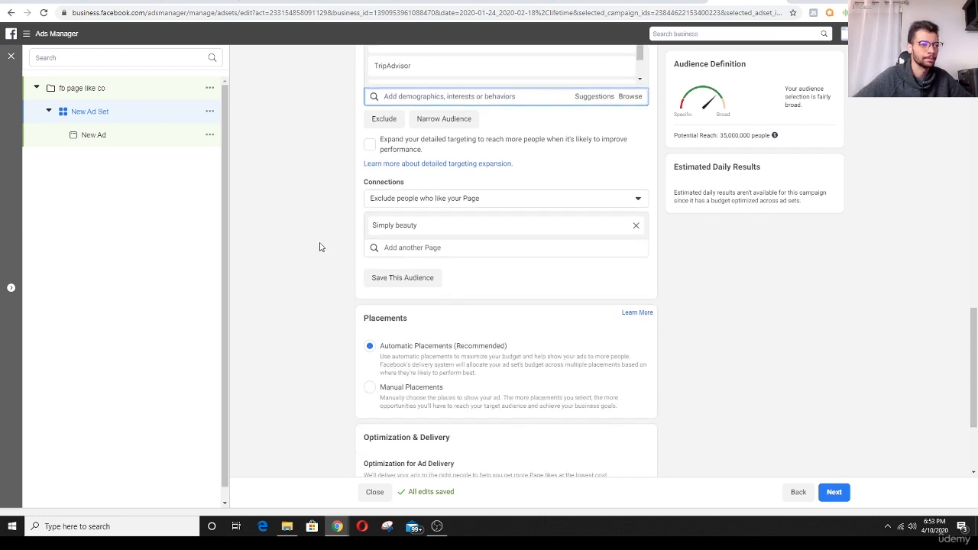
pyautogui.scroll(2, 321, 245)
pyautogui.scroll(-1, 311, 240)
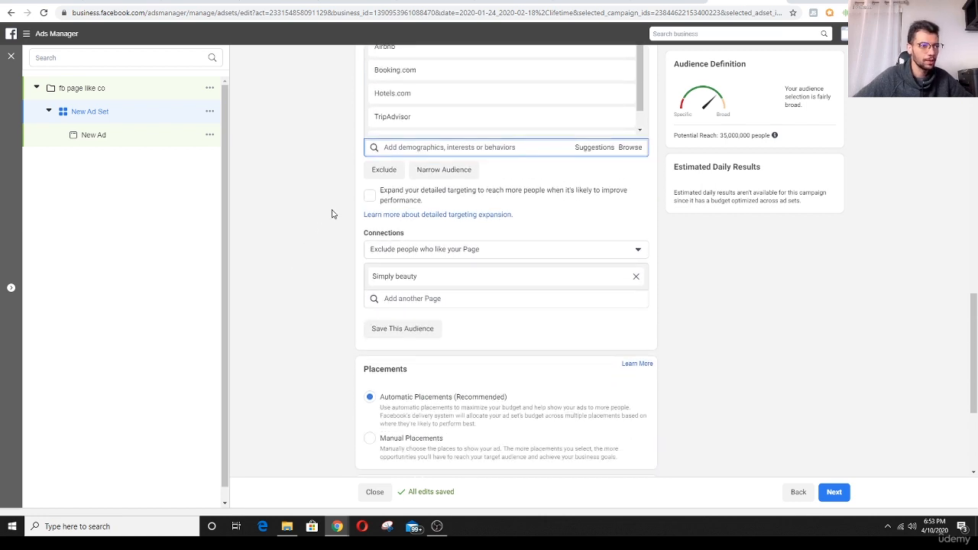
pyautogui.scroll(1, 334, 212)
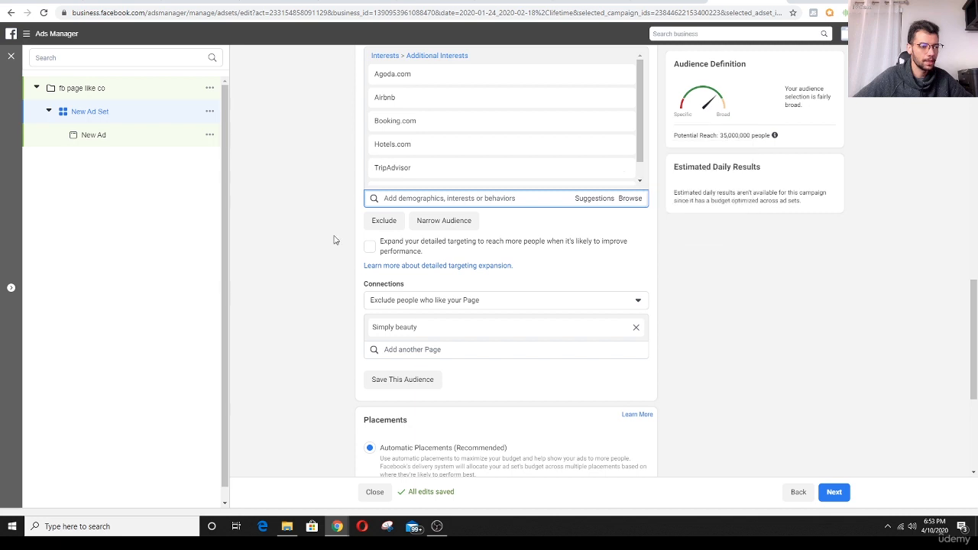
pyautogui.scroll(-1, 334, 240)
pyautogui.scroll(-1, 334, 240)
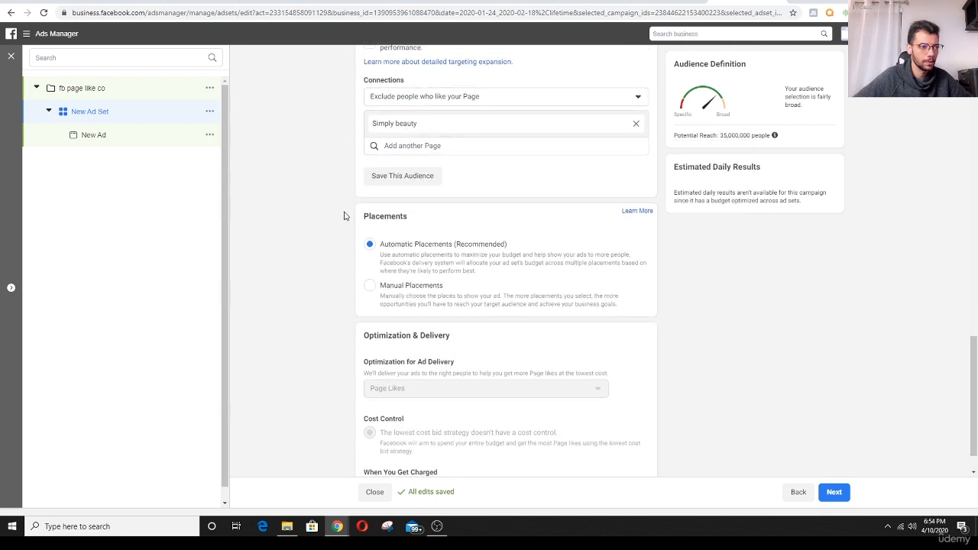
pyautogui.scroll(-1, 353, 223)
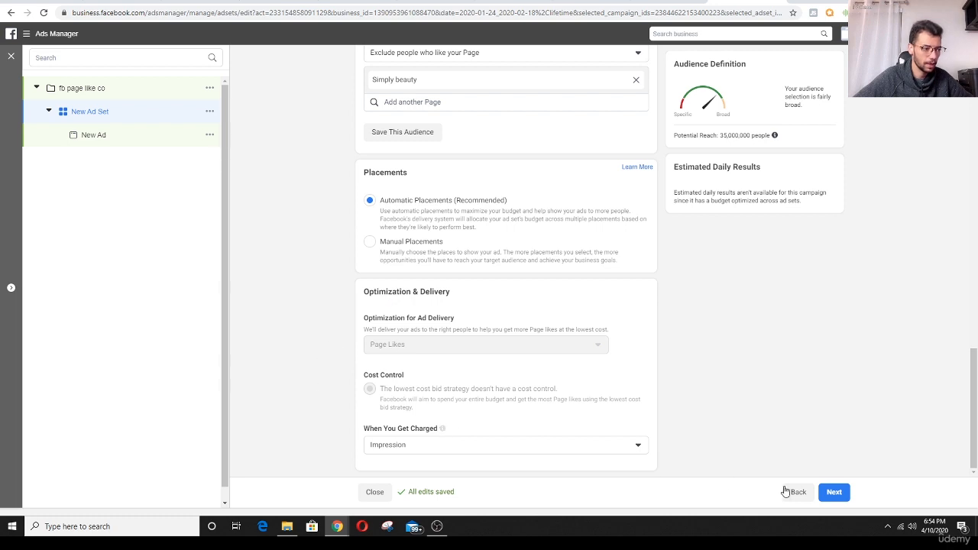
pyautogui.click(836, 494)
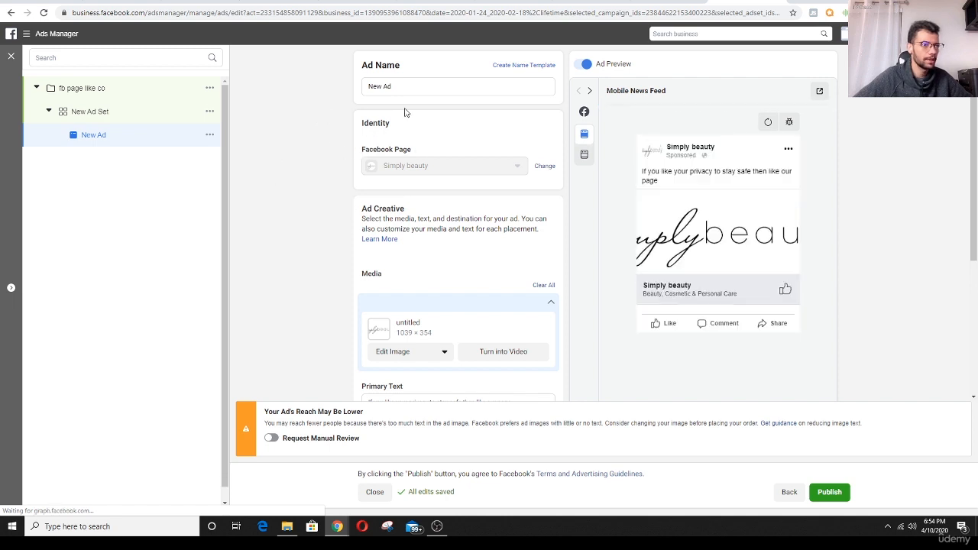
# - Review the ad's identity, media, primary text and tracking settings
pyautogui.scroll(-2, 396, 213)
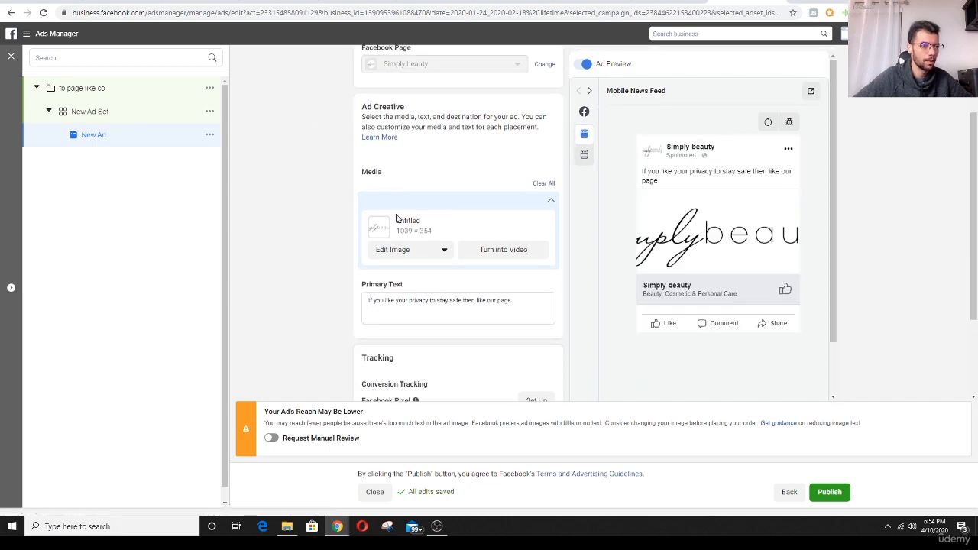
pyautogui.scroll(-2, 330, 267)
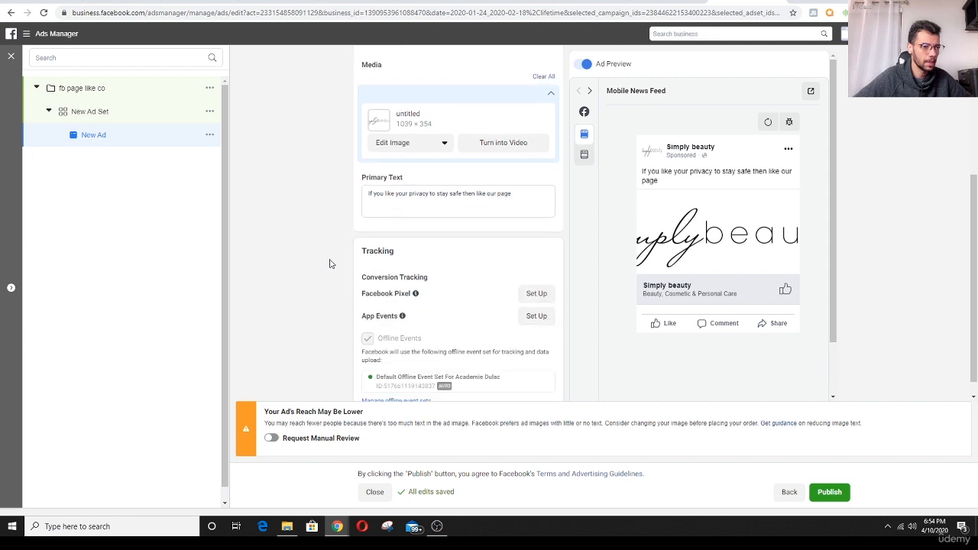
pyautogui.scroll(3, 344, 258)
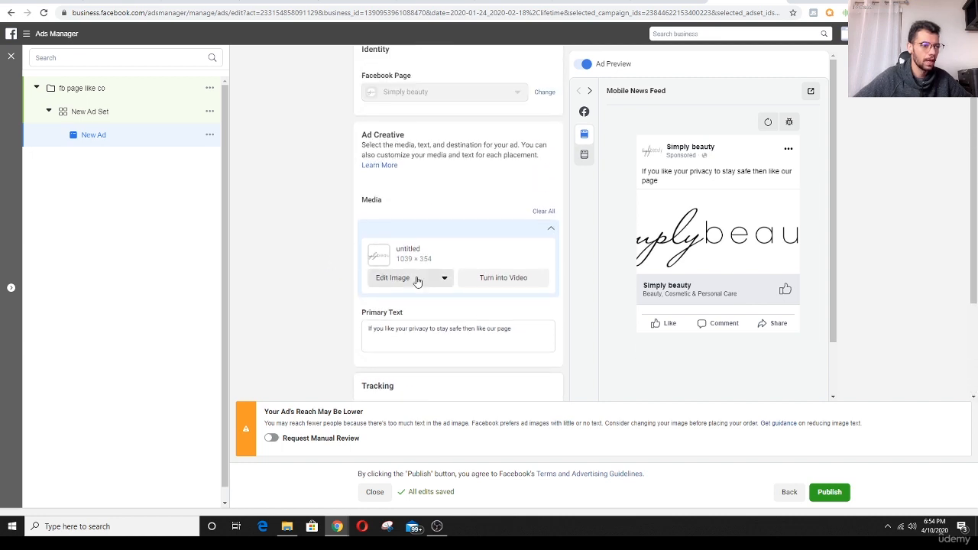
pyautogui.scroll(-1, 415, 279)
pyautogui.moveTo(368, 277); pyautogui.dragTo(519, 279)
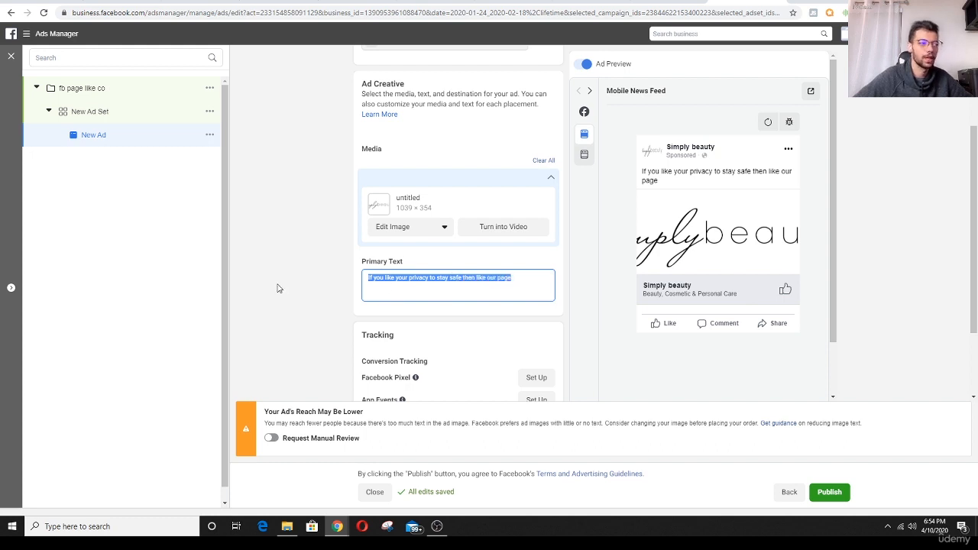
pyautogui.click(423, 279)
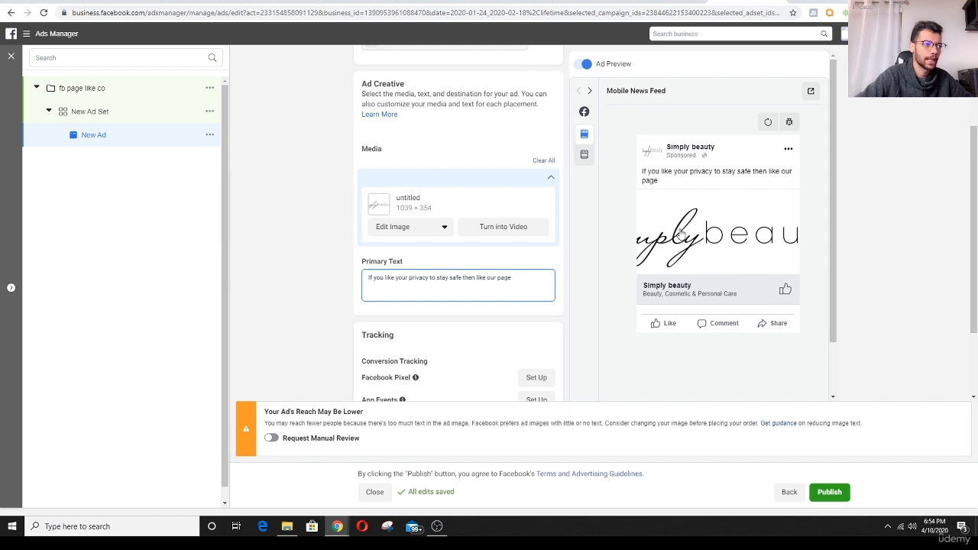
pyautogui.scroll(-1, 340, 287)
pyautogui.scroll(2, 333, 296)
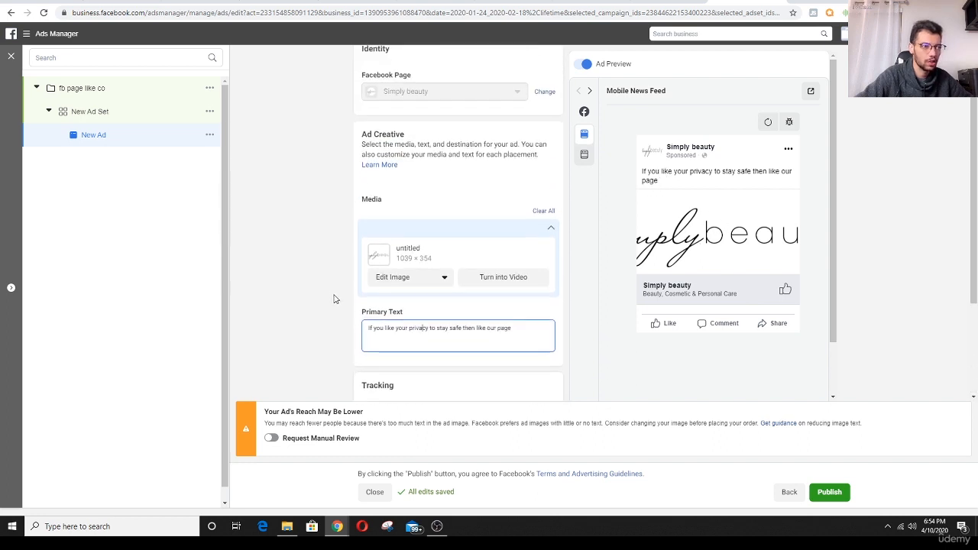
# - Start changing the ad's image and search the free stock photos for "privacy"
pyautogui.click(434, 281)
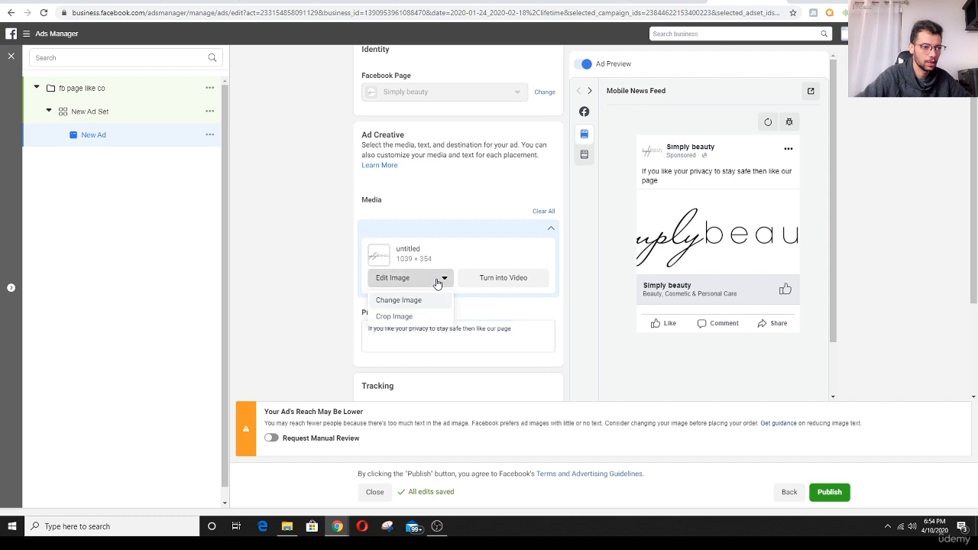
pyautogui.click(413, 300)
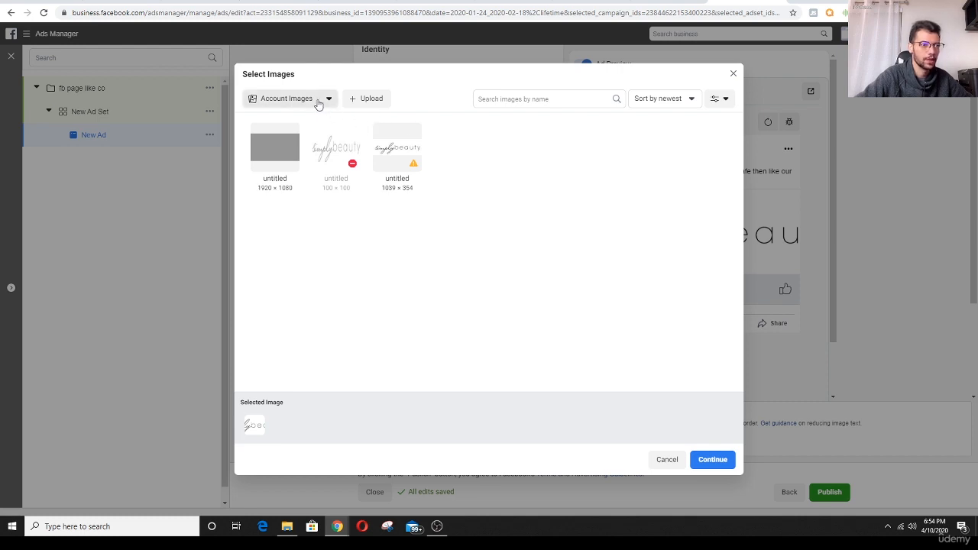
pyautogui.click(319, 105)
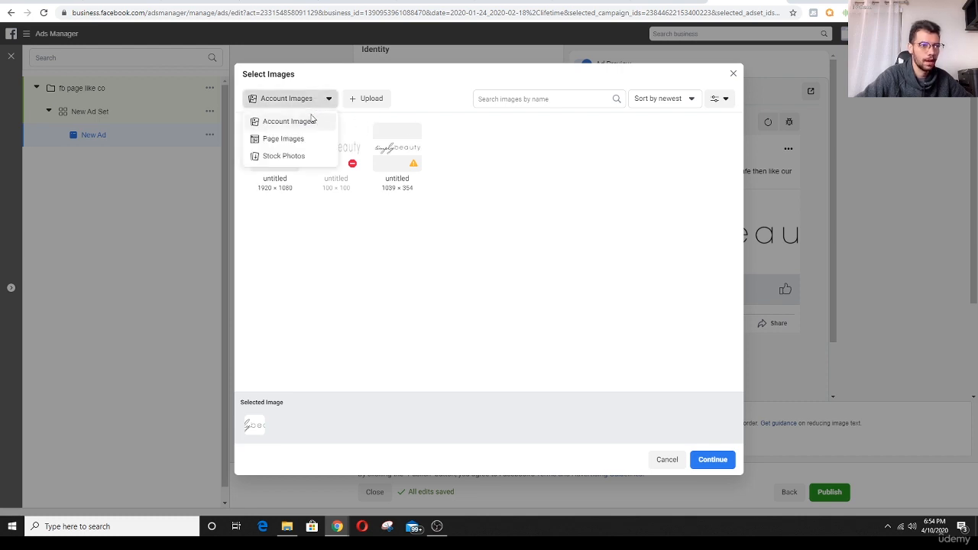
pyautogui.click(269, 157)
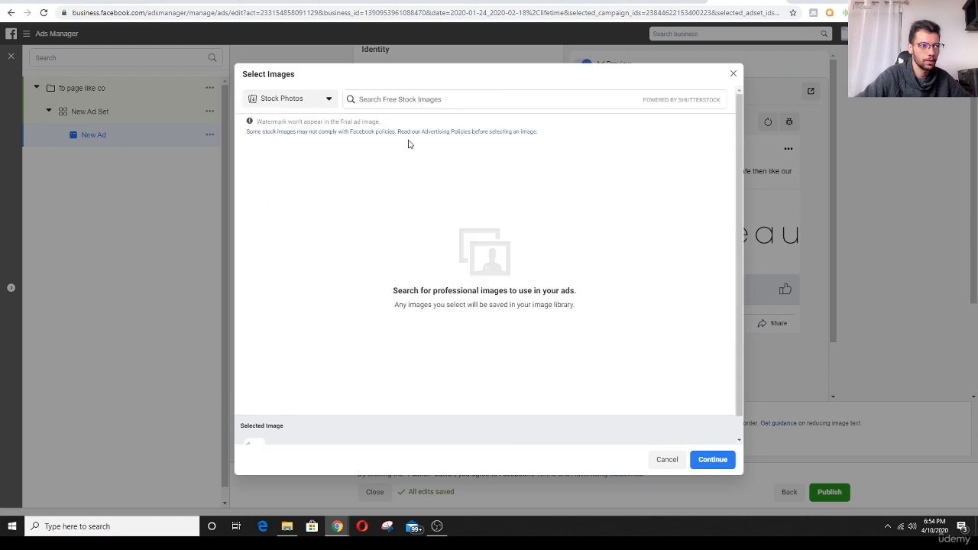
pyautogui.click(409, 99)
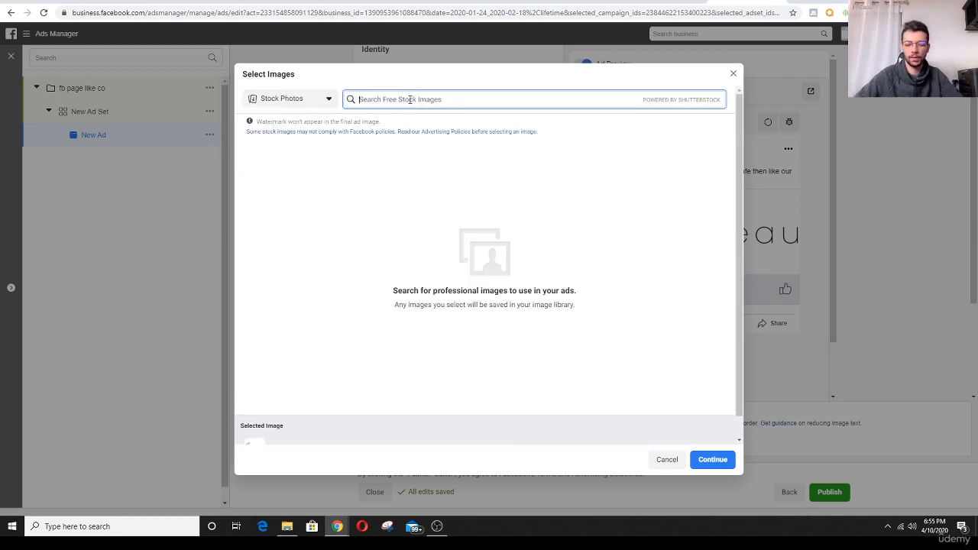
pyautogui.write('privacy')
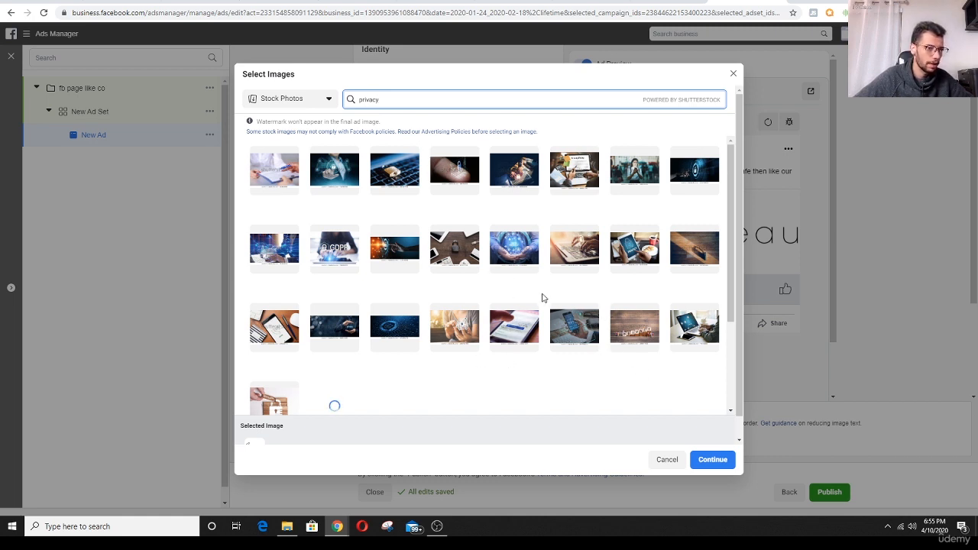
# - Use the stock photo of a keyboard with a red Privacy key as the ad's image
pyautogui.scroll(-2, 556, 351)
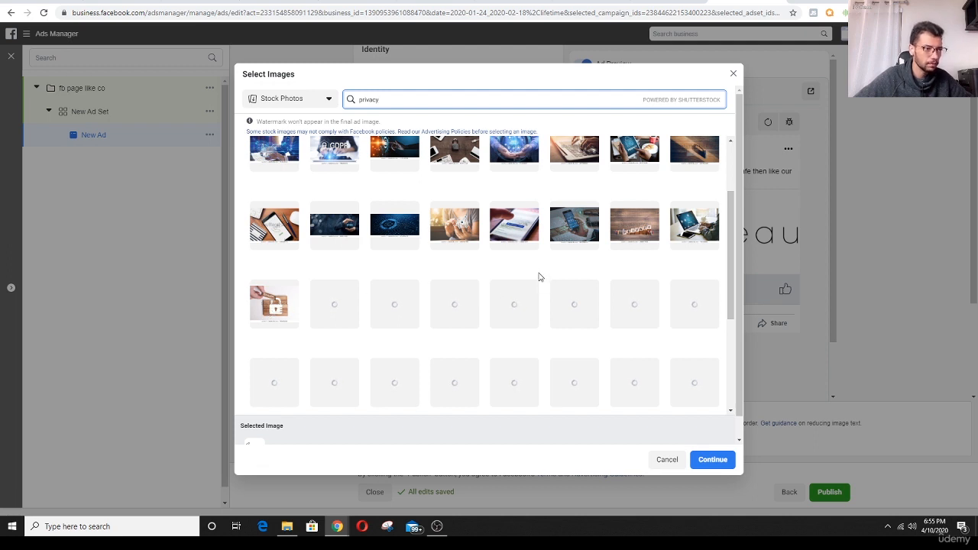
pyautogui.scroll(2, 537, 278)
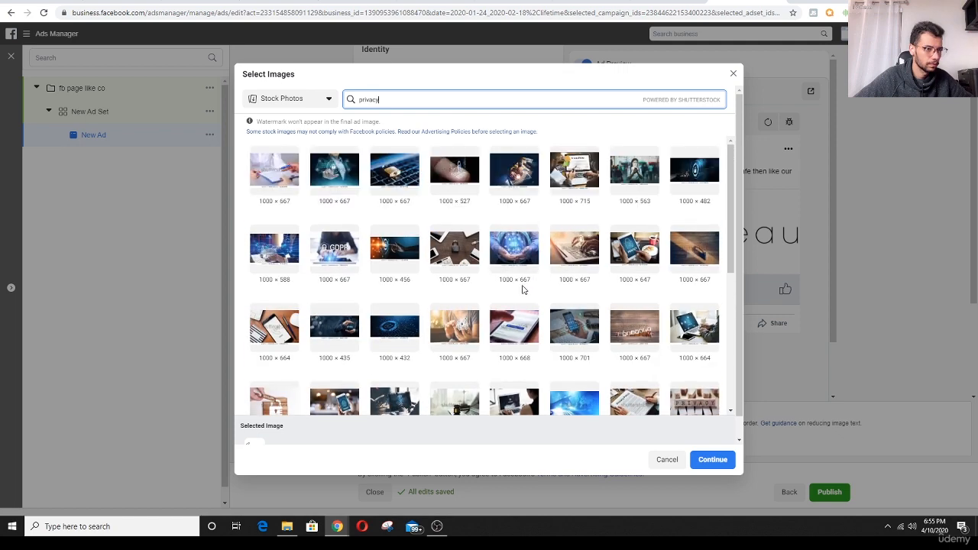
pyautogui.scroll(-1, 662, 271)
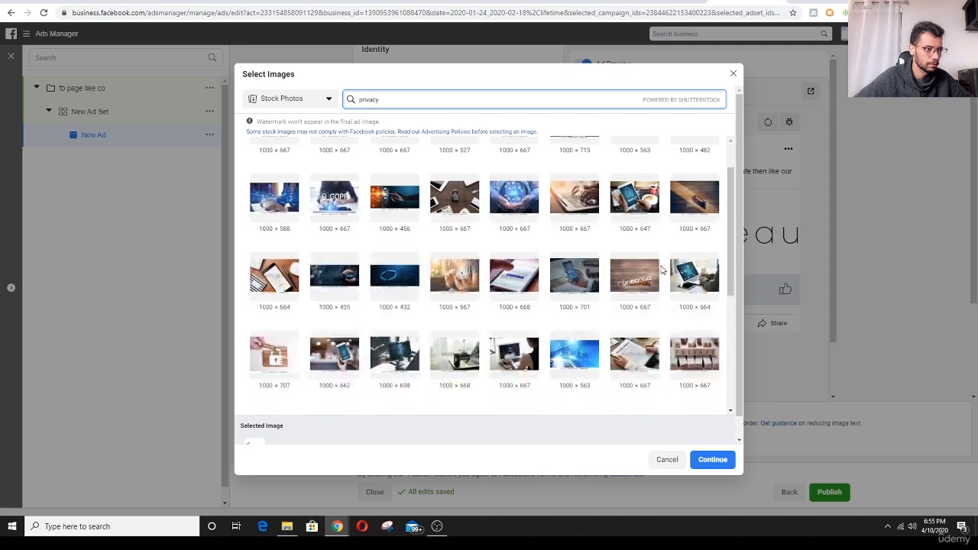
pyautogui.scroll(-2, 642, 280)
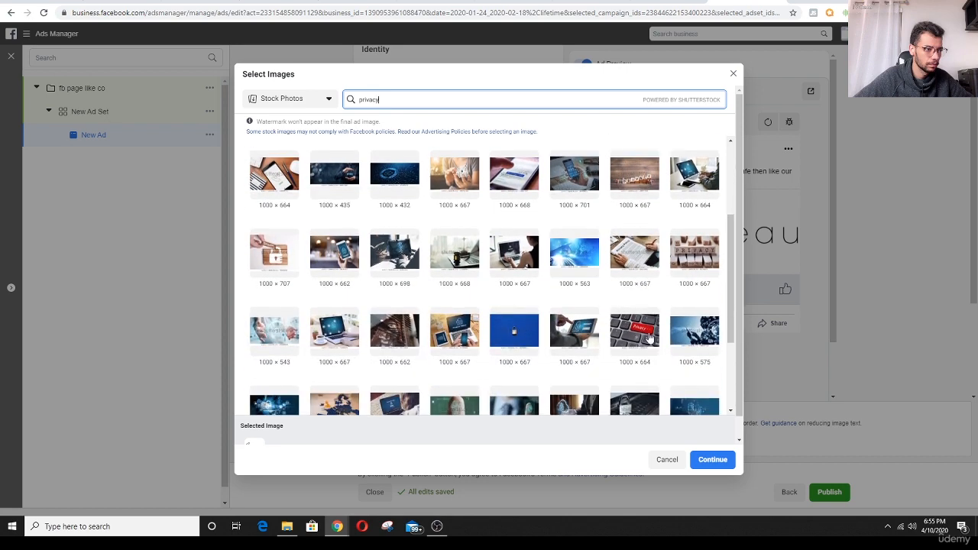
pyautogui.click(648, 336)
pyautogui.click(713, 461)
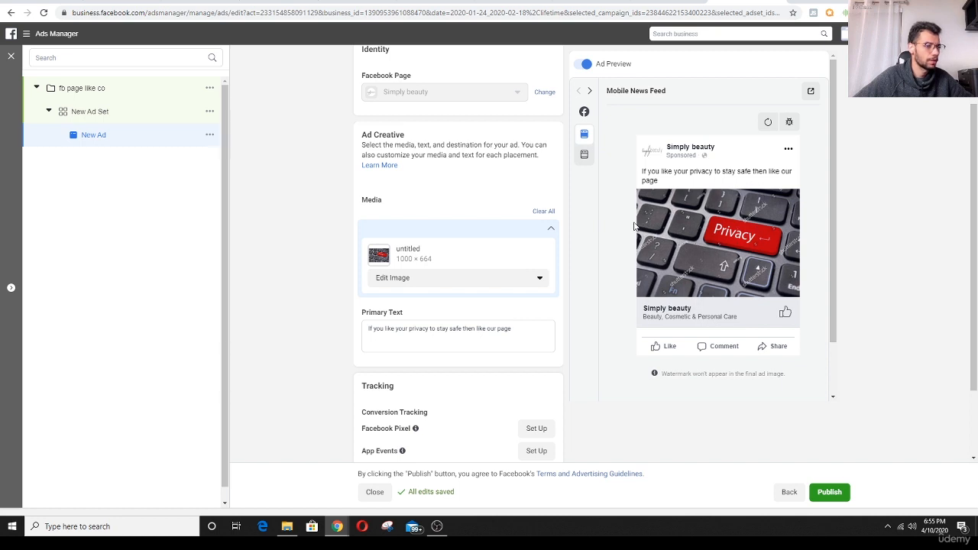
# - Review the ad's preview, creative and tracking settings, and return to the campaigns overview without publishing
pyautogui.scroll(-1, 611, 260)
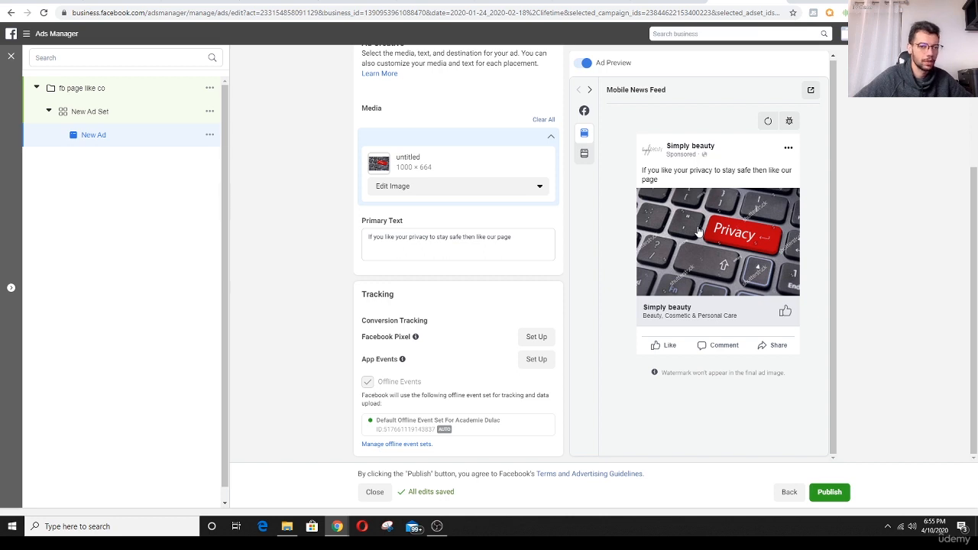
pyautogui.scroll(2, 573, 228)
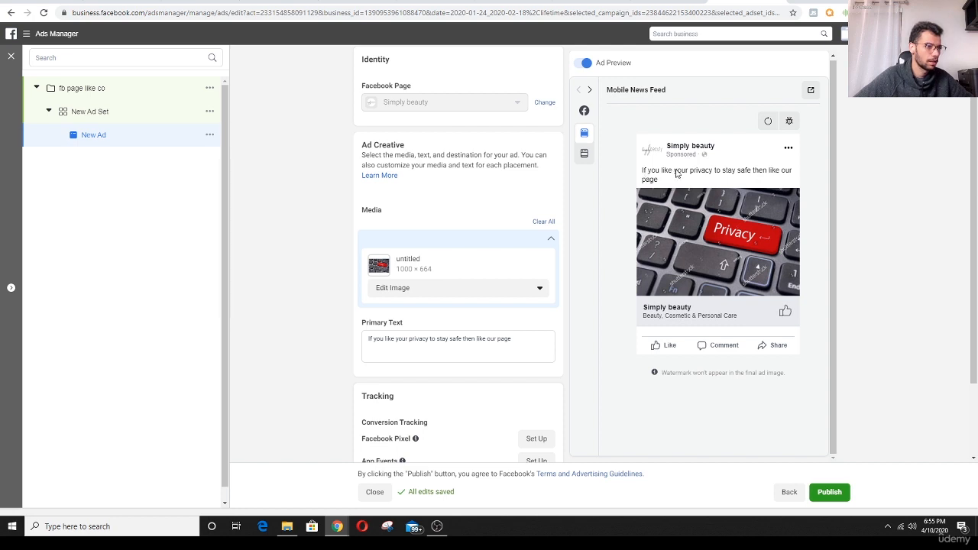
pyautogui.scroll(-1, 577, 258)
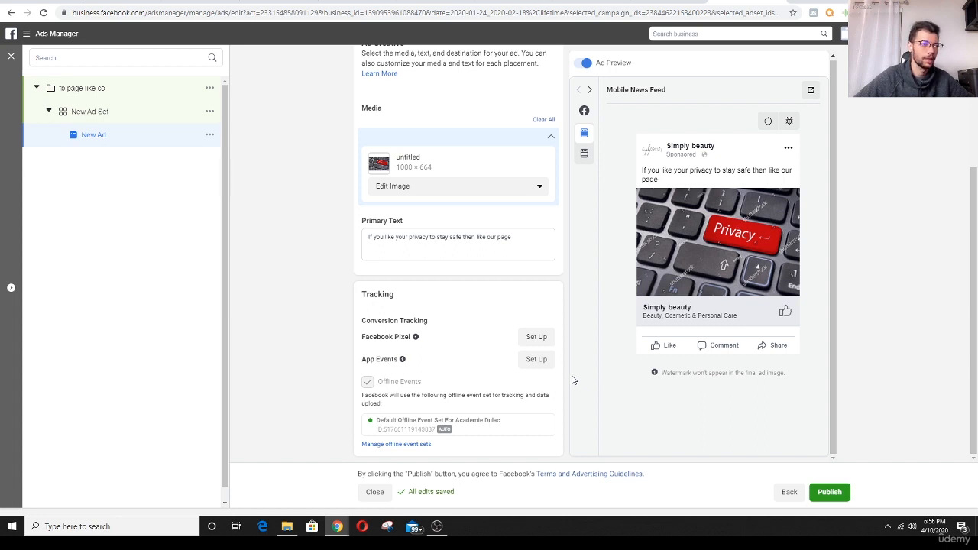
pyautogui.click(46, 34)
pyautogui.click(159, 102)
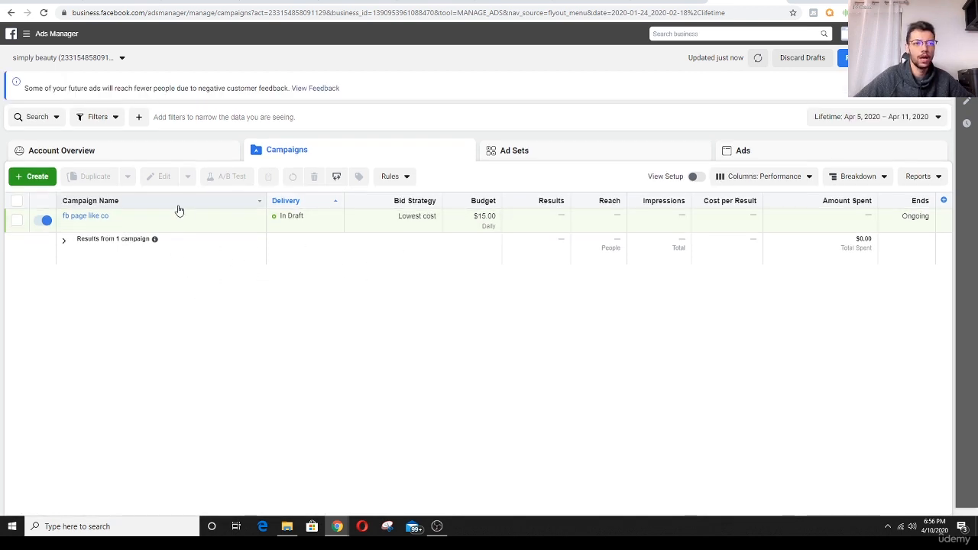
# - Create a new campaign with the Engagement objective and the Post engagement type
pyautogui.click(32, 177)
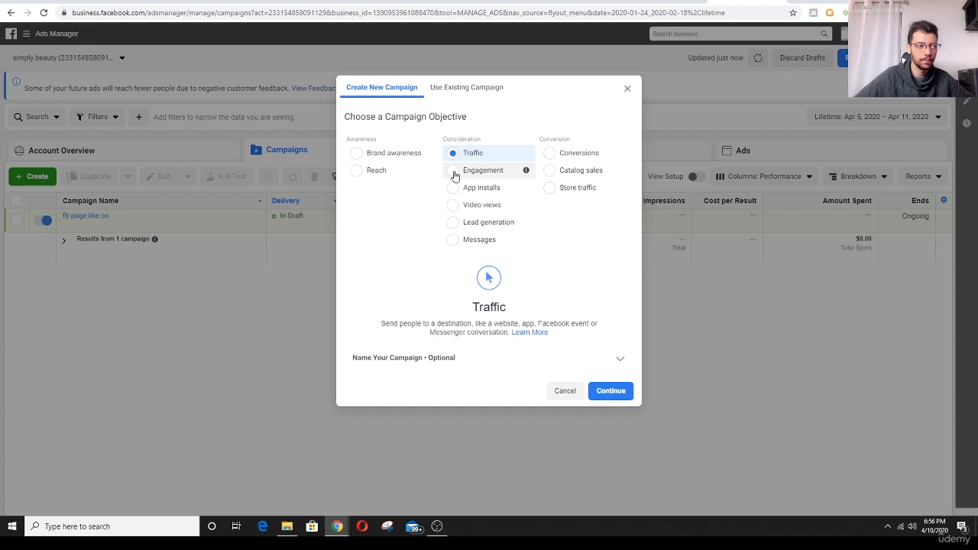
pyautogui.click(454, 171)
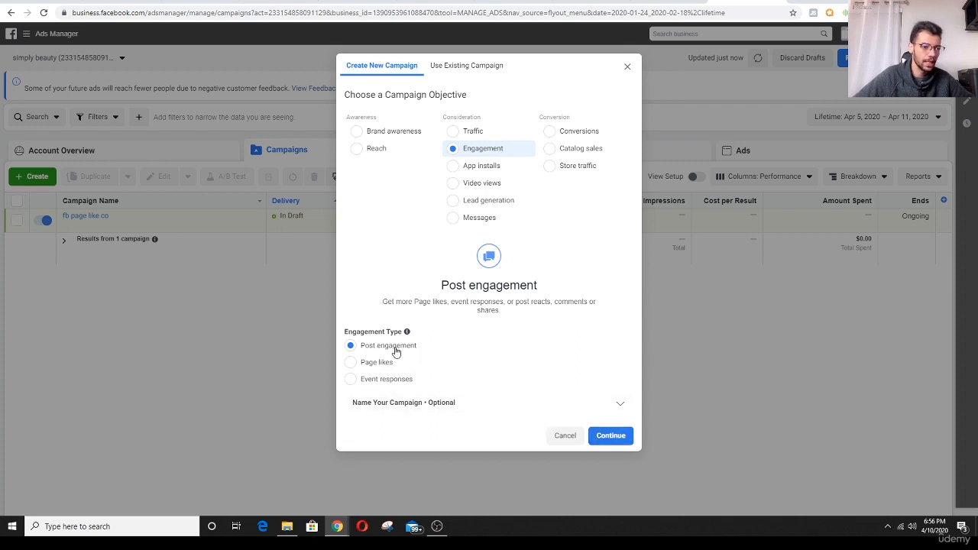
pyautogui.click(610, 437)
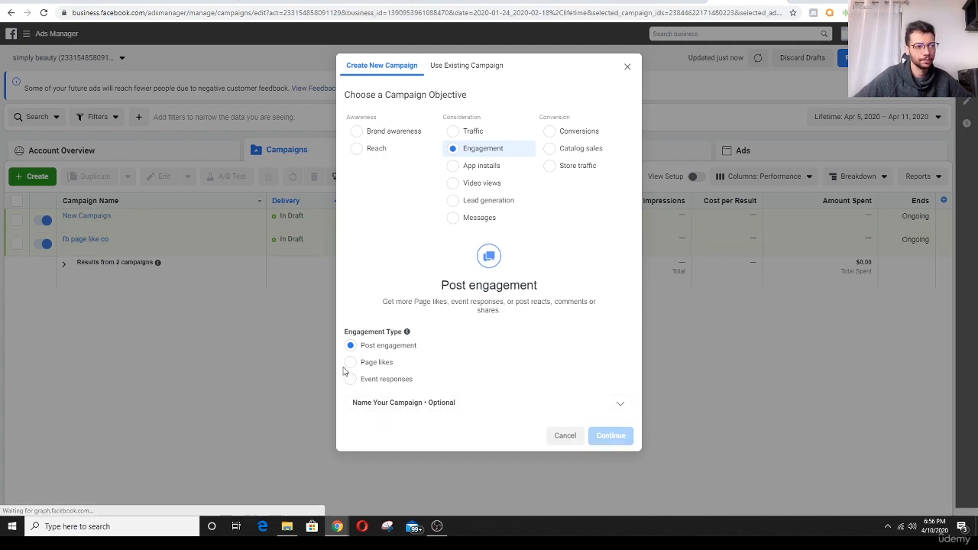
# - Set the new campaign's daily budget to $50
pyautogui.scroll(-3, 318, 345)
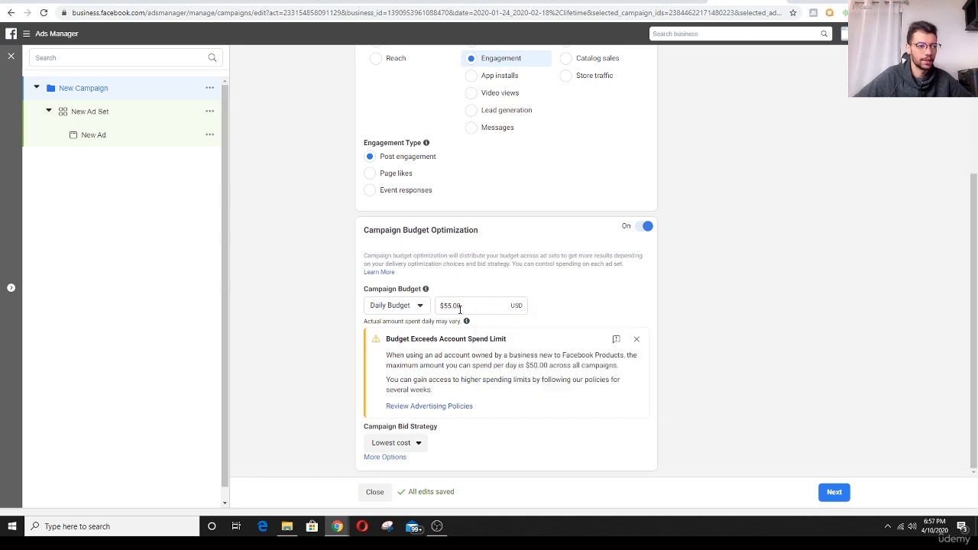
pyautogui.moveTo(464, 305); pyautogui.dragTo(432, 309)
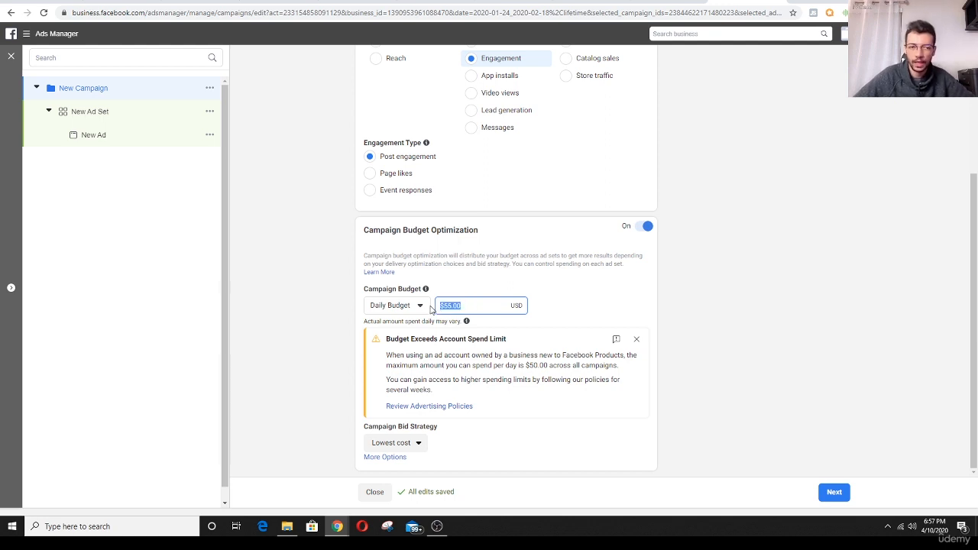
pyautogui.write('50')
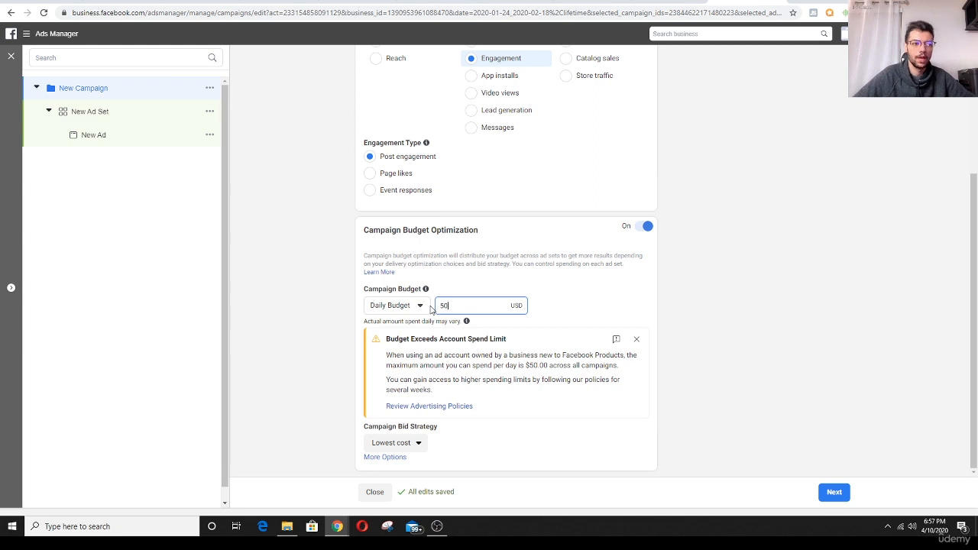
pyautogui.click(331, 313)
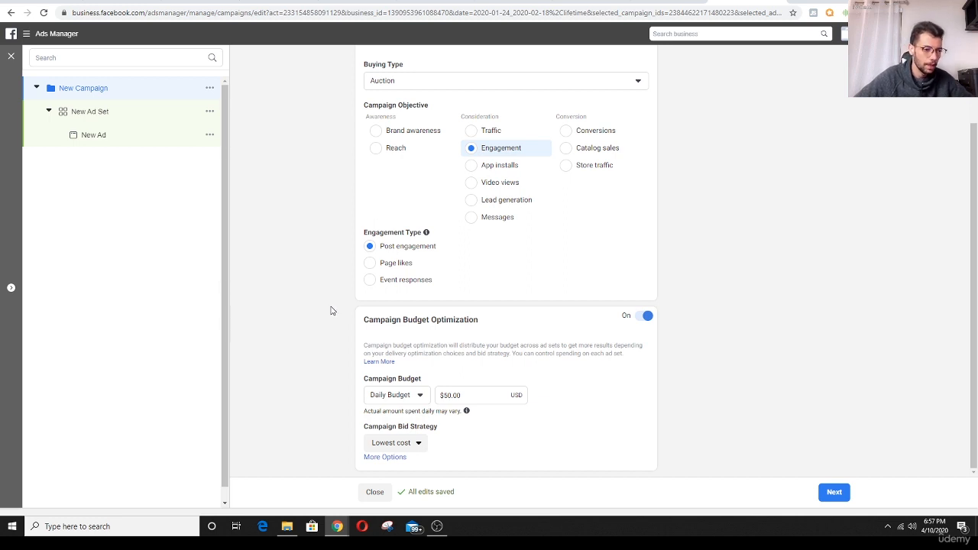
# - Continue to the new ad set, review its schedule and audience settings, and start adding detailed targeting
pyautogui.click(834, 493)
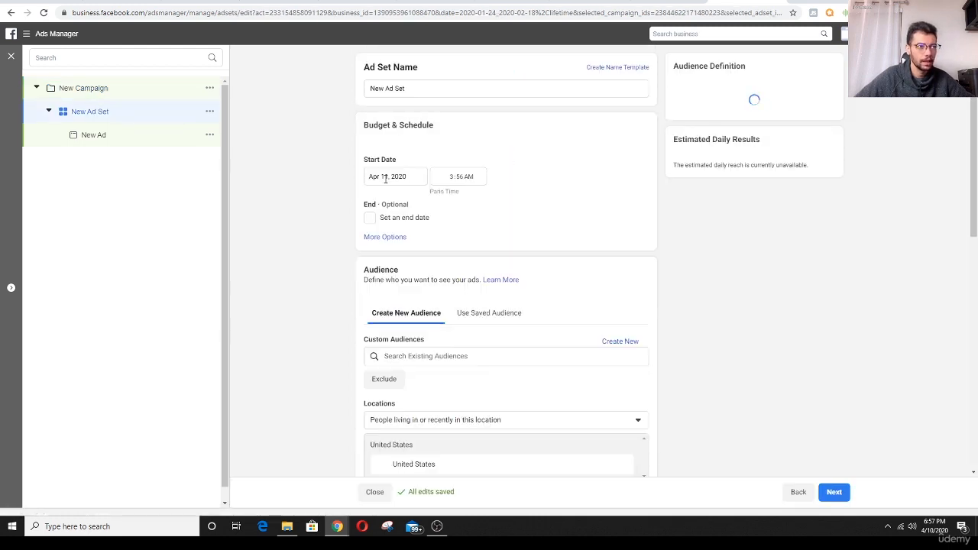
pyautogui.scroll(-3, 317, 211)
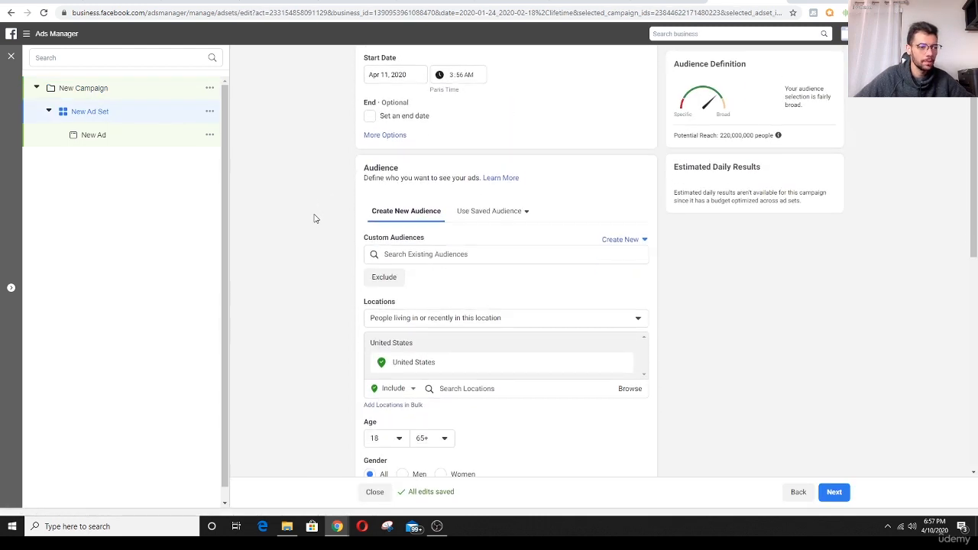
pyautogui.scroll(-5, 313, 221)
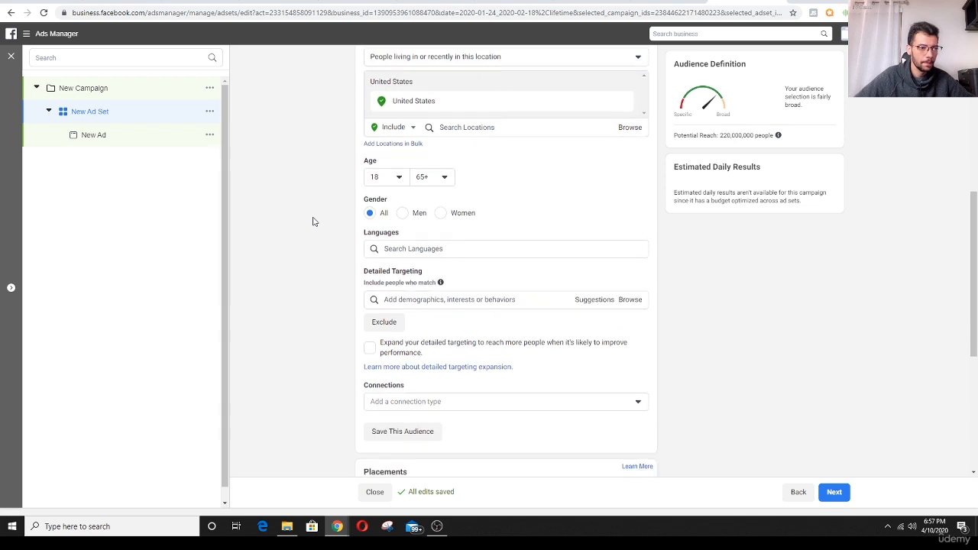
pyautogui.scroll(-1, 313, 221)
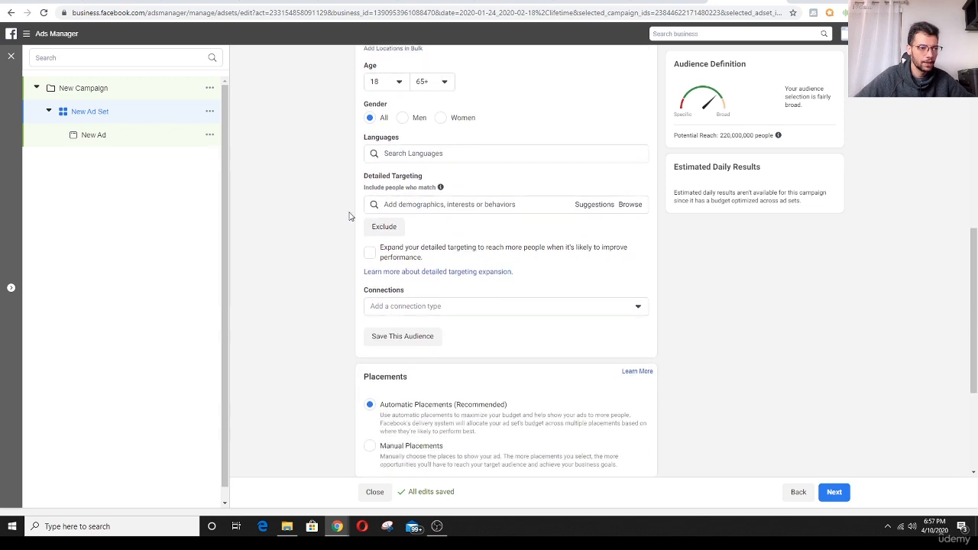
pyautogui.click(423, 205)
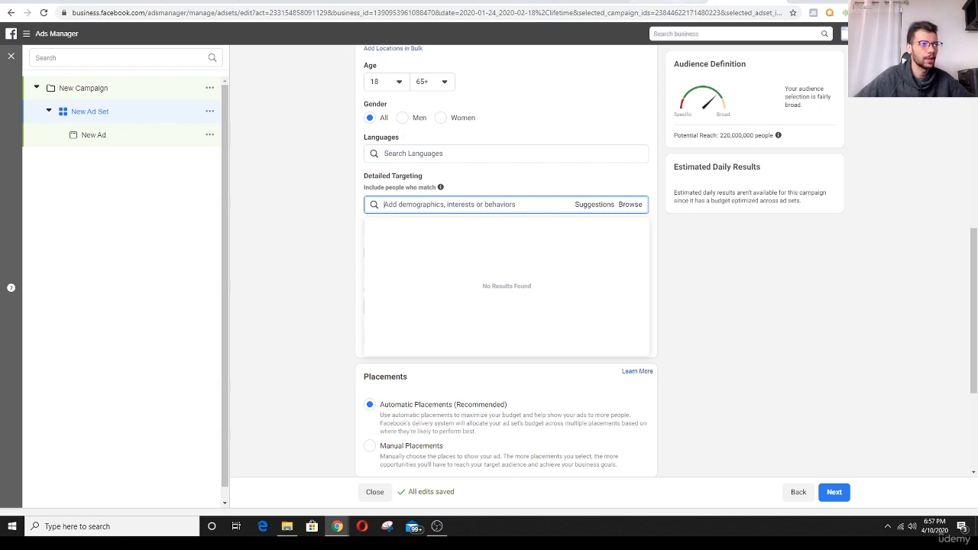
# - Switch to Audience Insights and replace the Airbnb interest with Massage for the United States audience
pyautogui.click(664, 3)
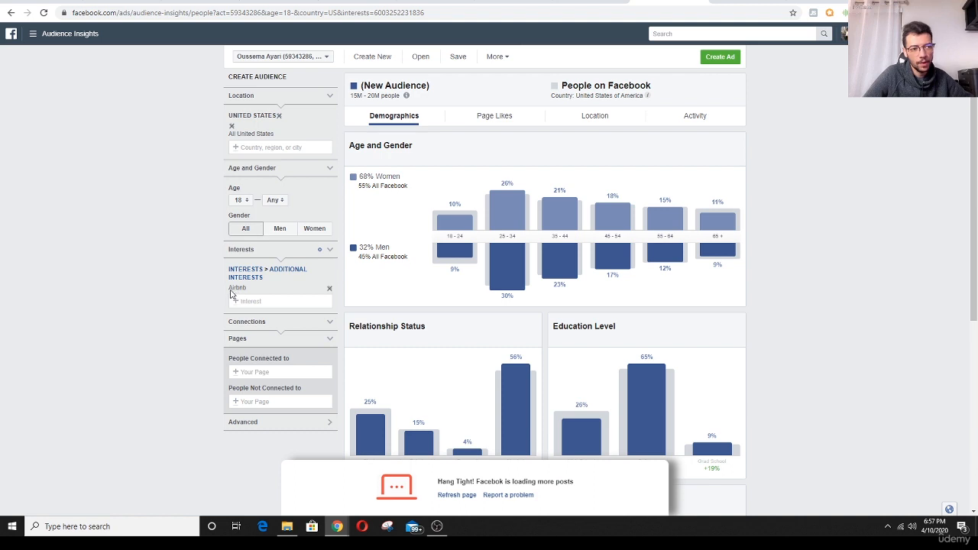
pyautogui.moveTo(235, 290); pyautogui.dragTo(252, 291)
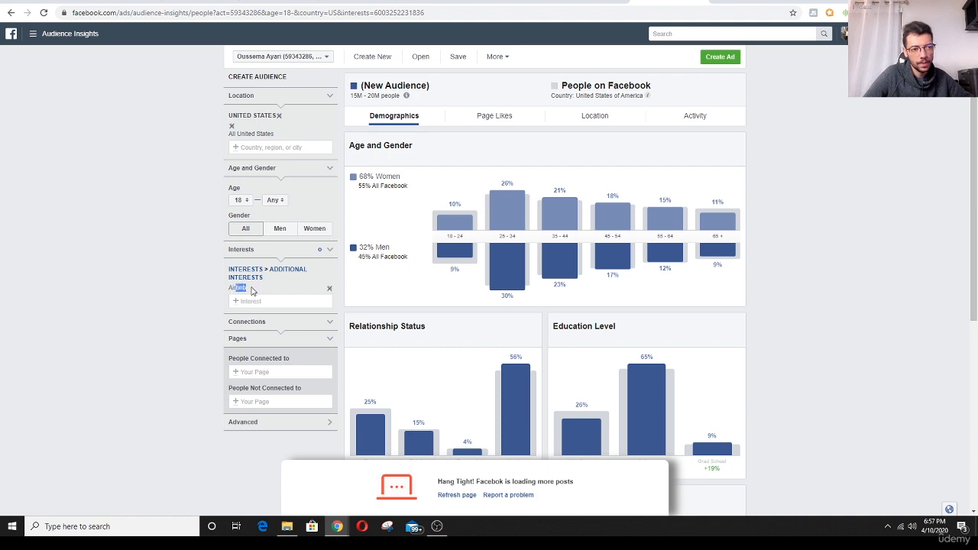
pyautogui.click(331, 273)
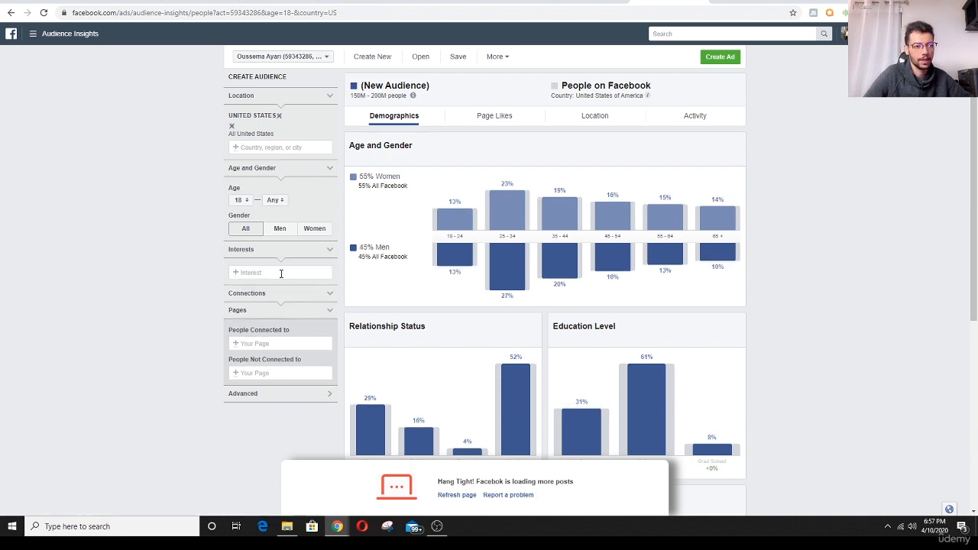
pyautogui.click(282, 273)
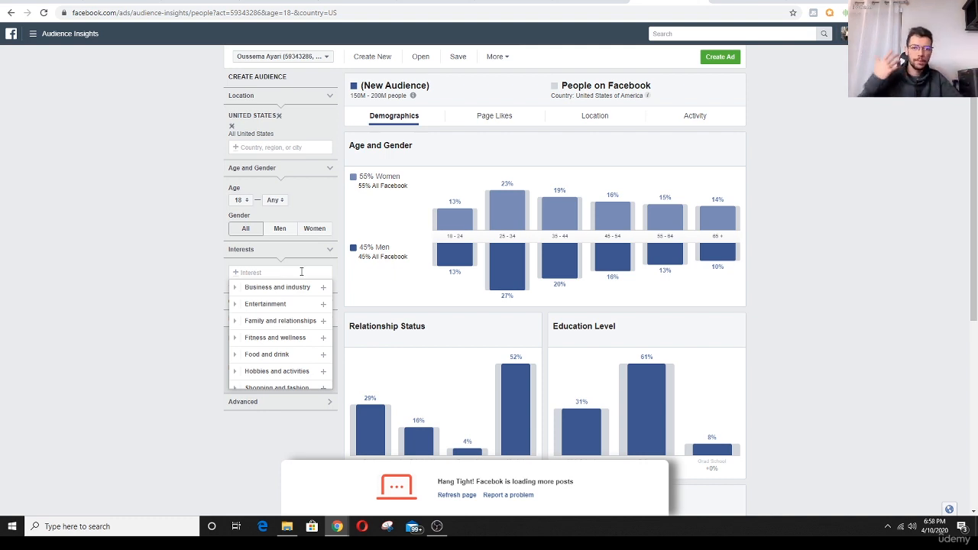
pyautogui.write('mas')
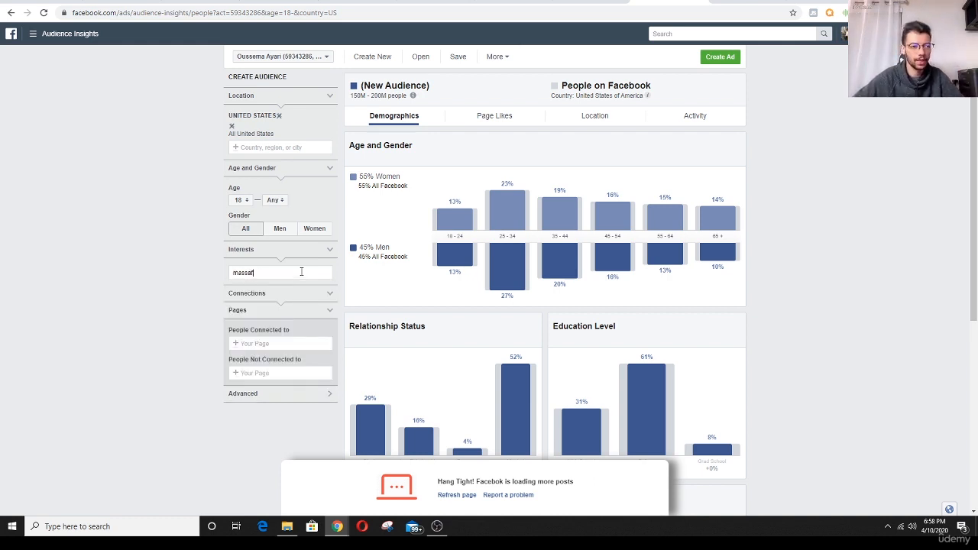
pyautogui.write('sage')
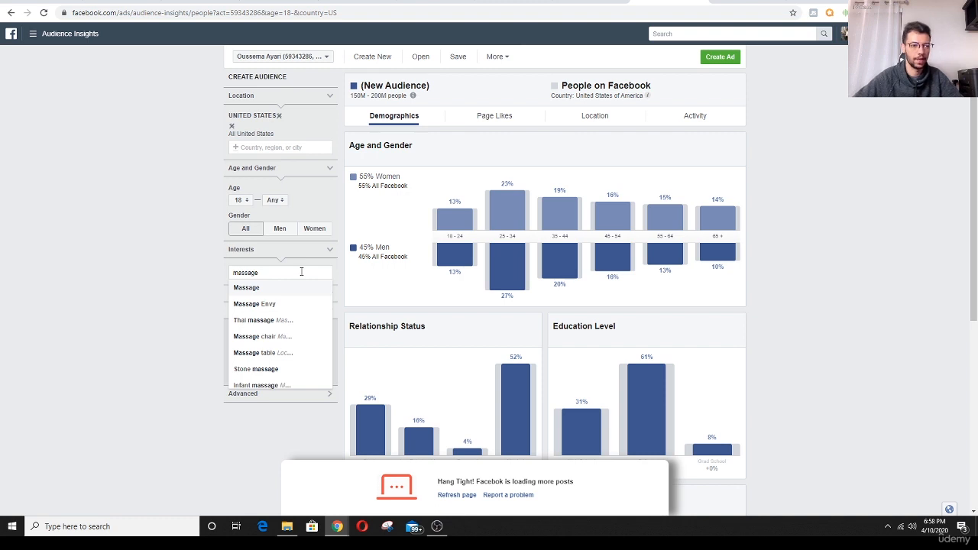
pyautogui.click(266, 290)
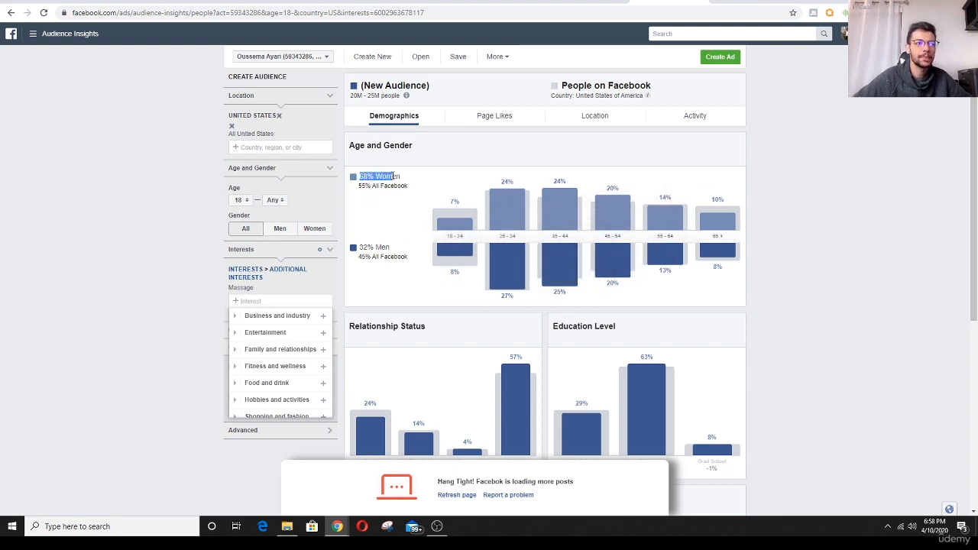
# - Examine the massage audience's gender split, age groups, relationship status, education level and job titles
pyautogui.moveTo(394, 176); pyautogui.dragTo(396, 176)
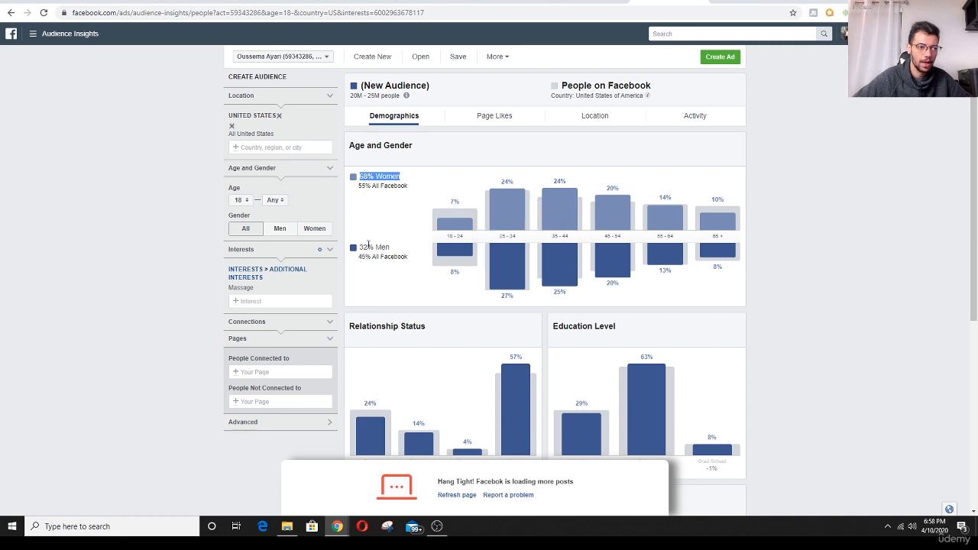
pyautogui.moveTo(360, 247); pyautogui.dragTo(393, 249)
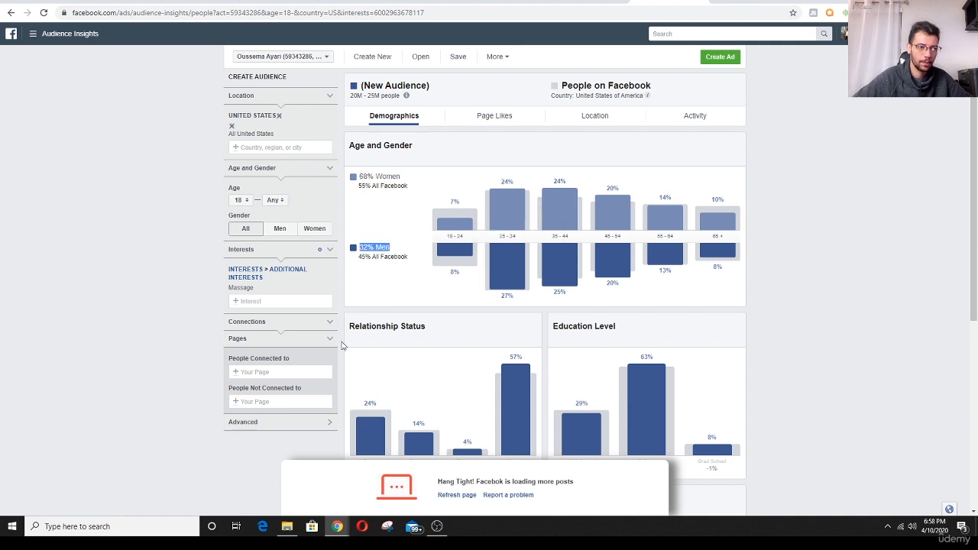
pyautogui.click(373, 187)
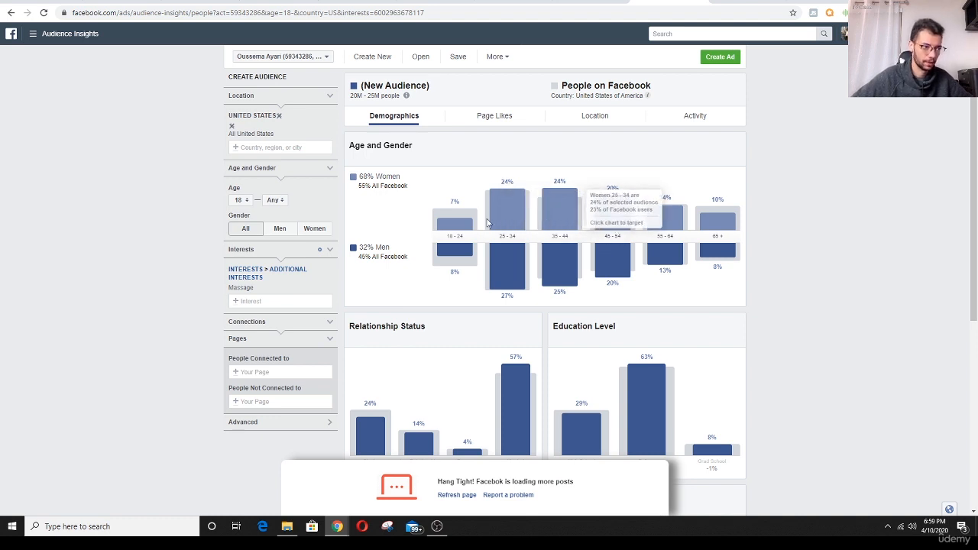
pyautogui.scroll(-2, 489, 223)
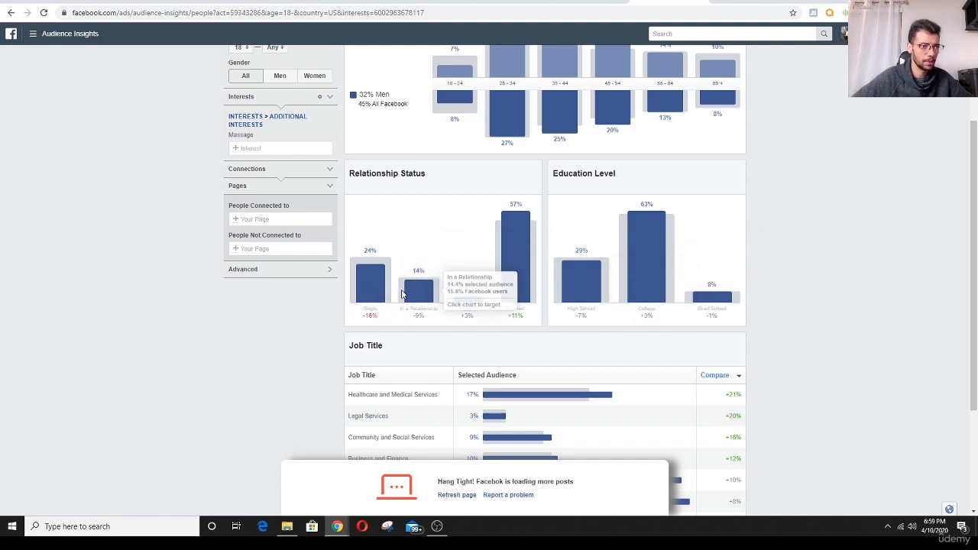
pyautogui.moveTo(360, 174); pyautogui.dragTo(431, 176)
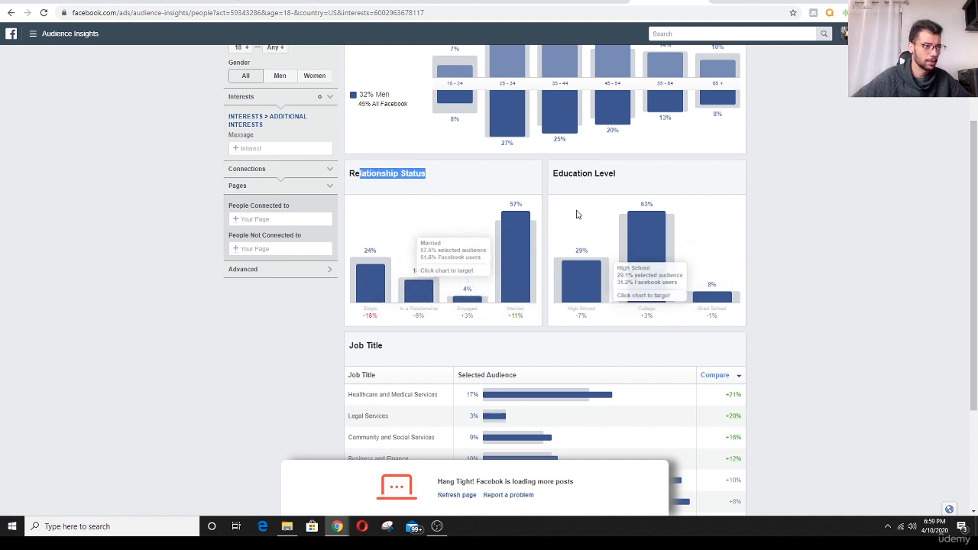
pyautogui.moveTo(583, 175); pyautogui.dragTo(617, 175)
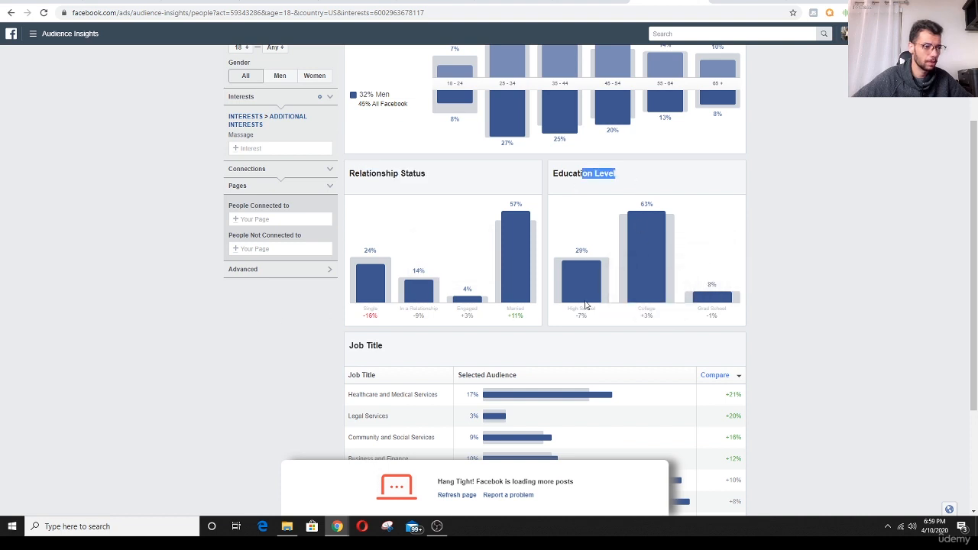
pyautogui.scroll(-2, 379, 275)
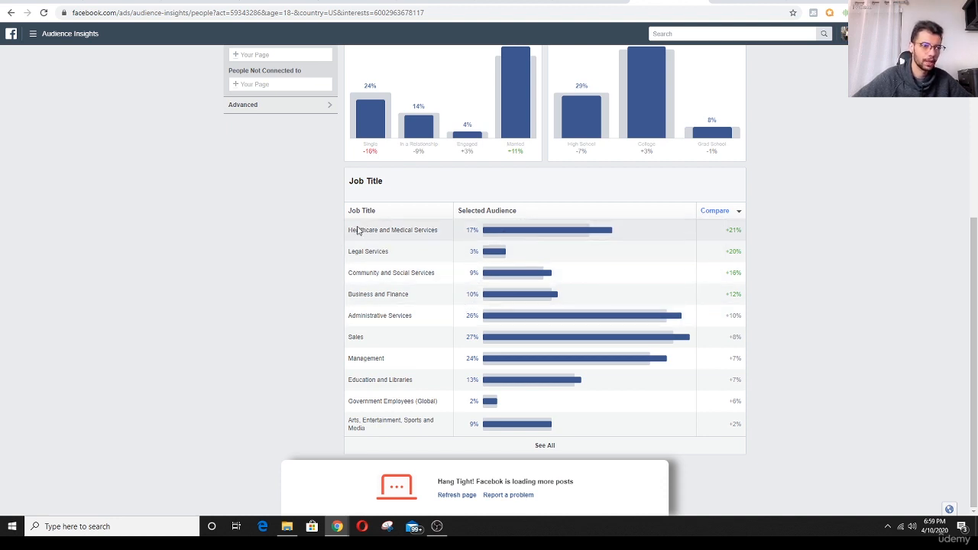
pyautogui.moveTo(353, 230); pyautogui.dragTo(403, 231)
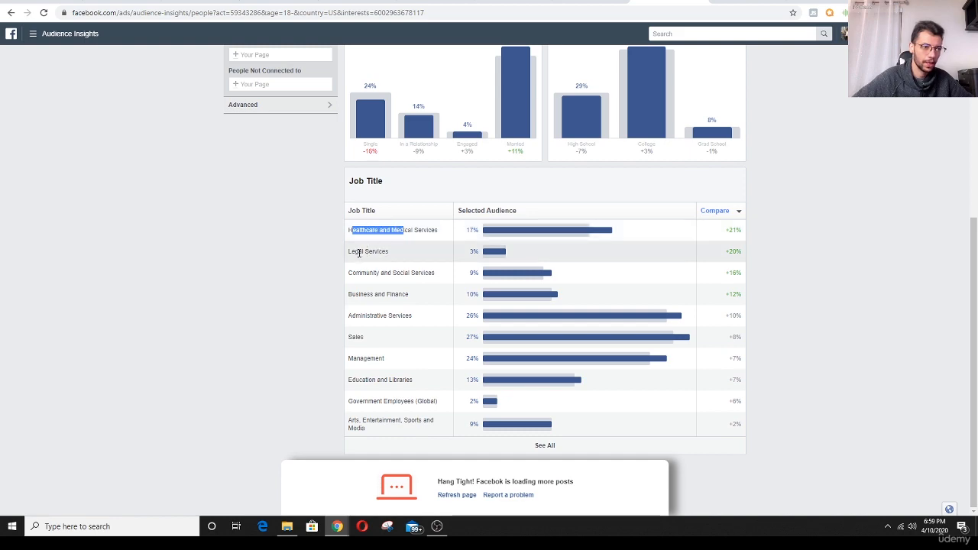
pyautogui.moveTo(359, 253)
pyautogui.mouseDown()
pyautogui.moveTo(387, 253)
pyautogui.moveTo(400, 273)
pyautogui.mouseUp()
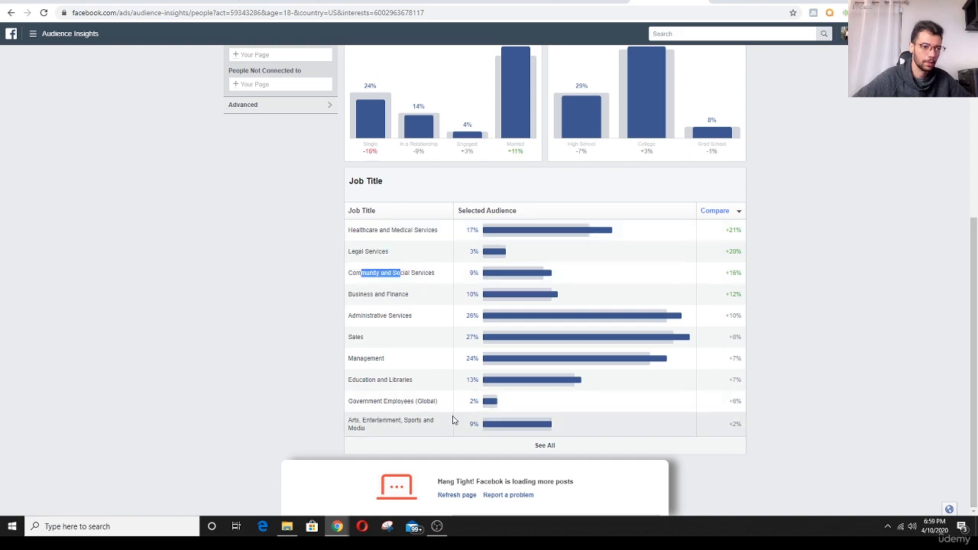
pyautogui.scroll(4, 454, 344)
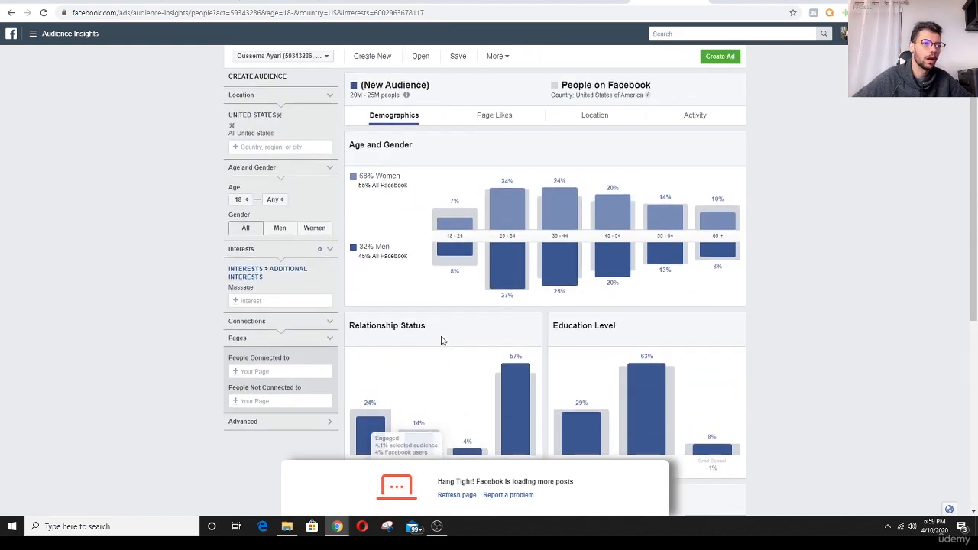
# - View the massage audience's top liked page categories and copy the name IKEA from the Furniture Store category
pyautogui.click(487, 120)
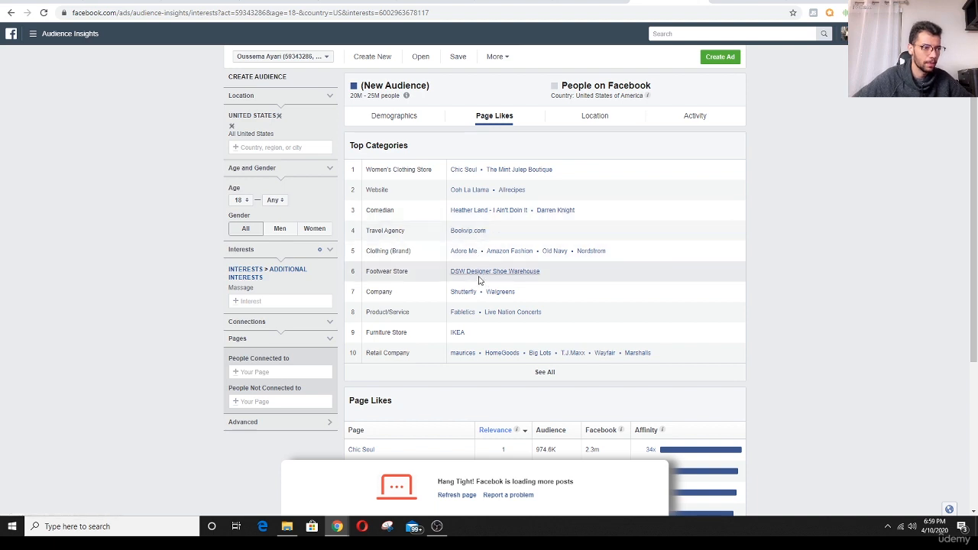
pyautogui.moveTo(478, 340); pyautogui.dragTo(451, 334)
pyautogui.hotkey('ctrl', 'c')
pyautogui.click(478, 334)
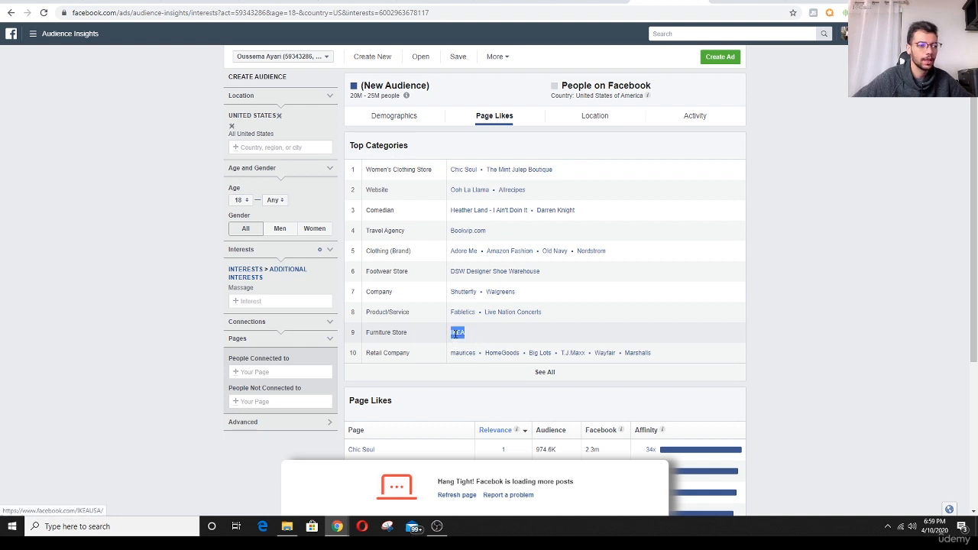
# - Return to Ads Manager and add the interests IKEA and Airbnb to the ad set's detailed targeting
pyautogui.click(593, 2)
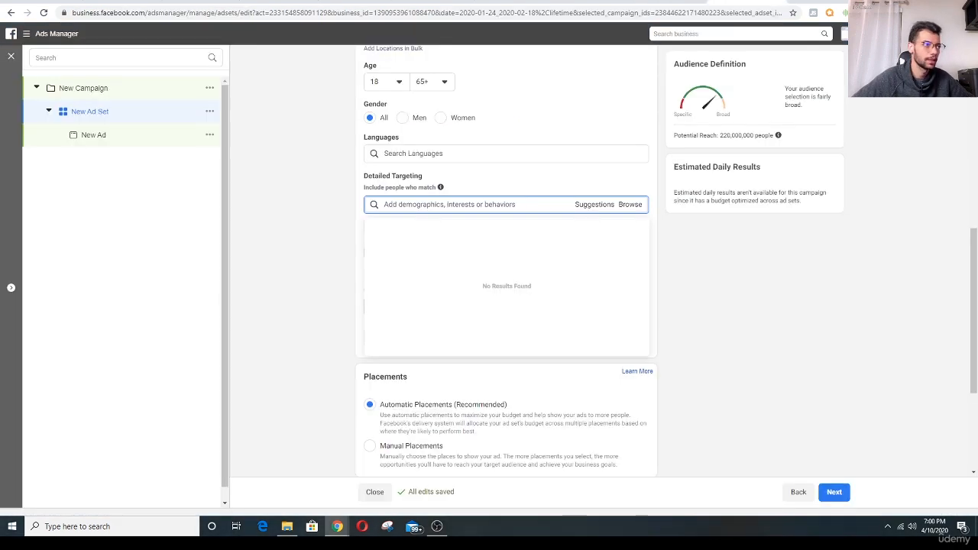
pyautogui.hotkey('ctrl', 'v')
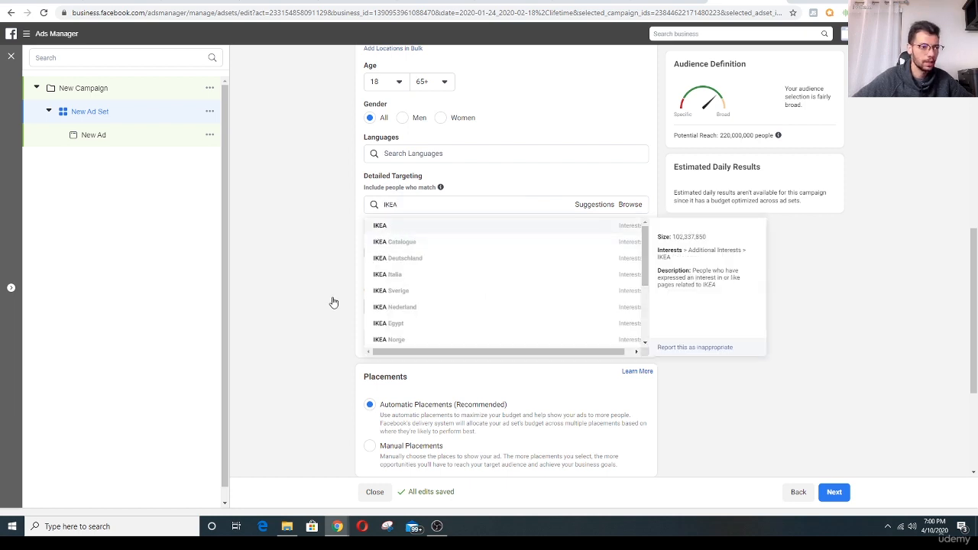
pyautogui.press('Return')
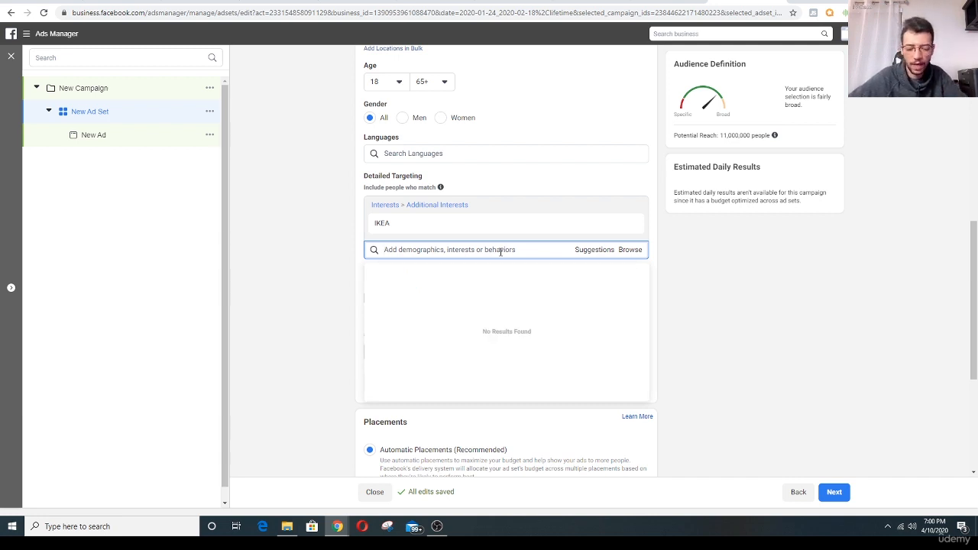
pyautogui.write('airbnb')
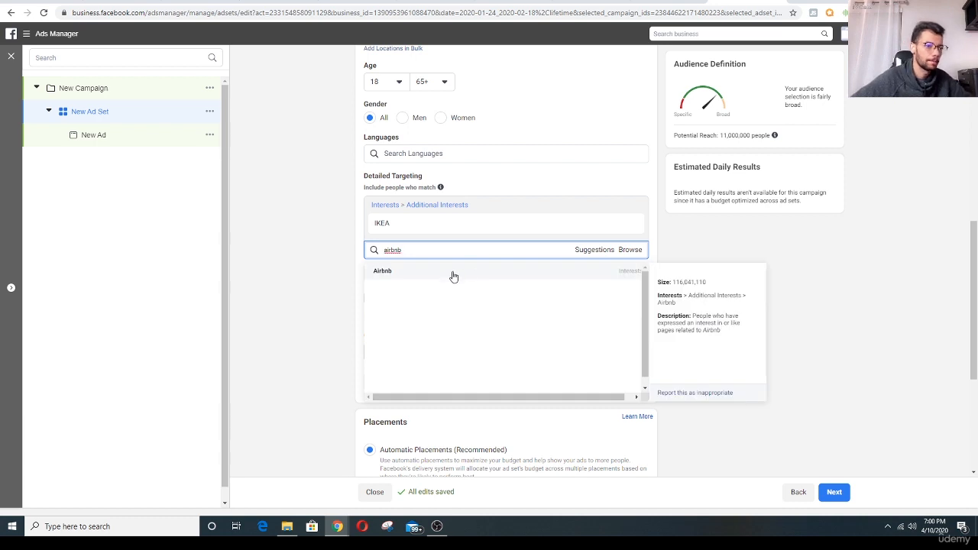
pyautogui.click(451, 274)
# - Add the suggested interests Booking.com, Hotels.com, Trivago and TripAdvisor to the detailed targeting
pyautogui.click(581, 275)
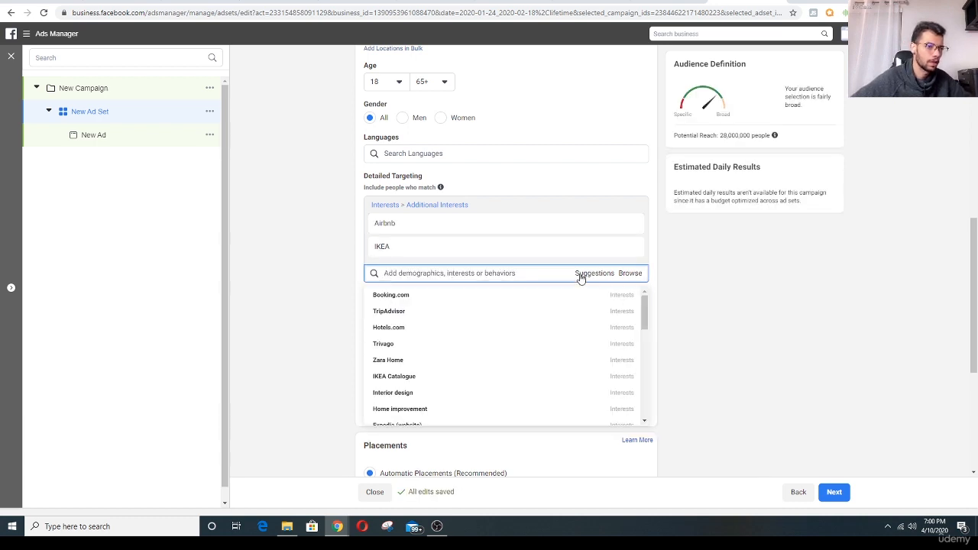
pyautogui.click(416, 298)
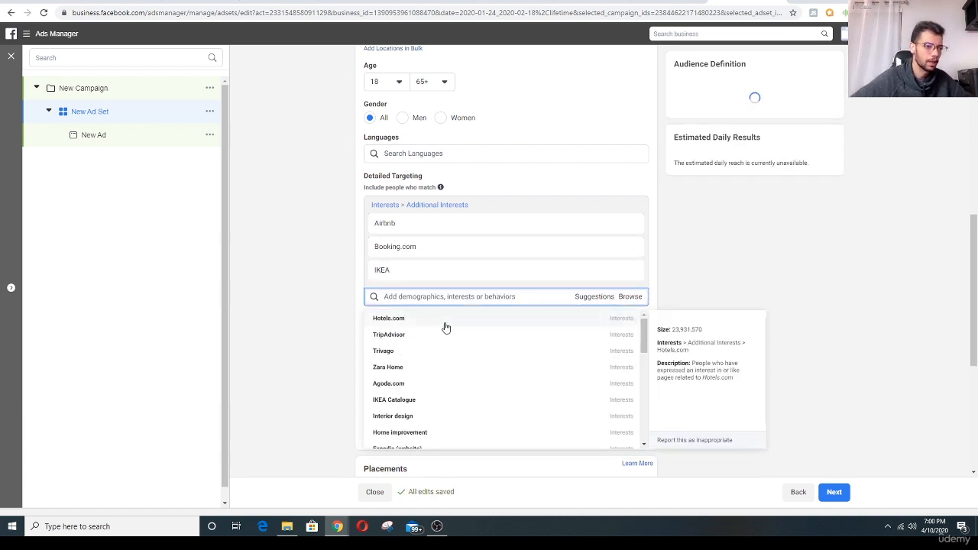
pyautogui.click(423, 325)
pyautogui.click(418, 344)
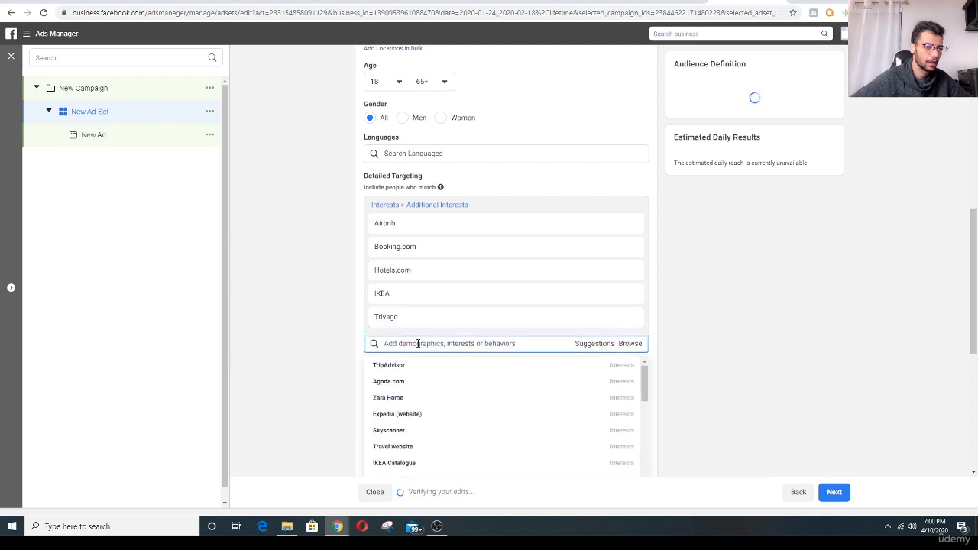
pyautogui.click(420, 373)
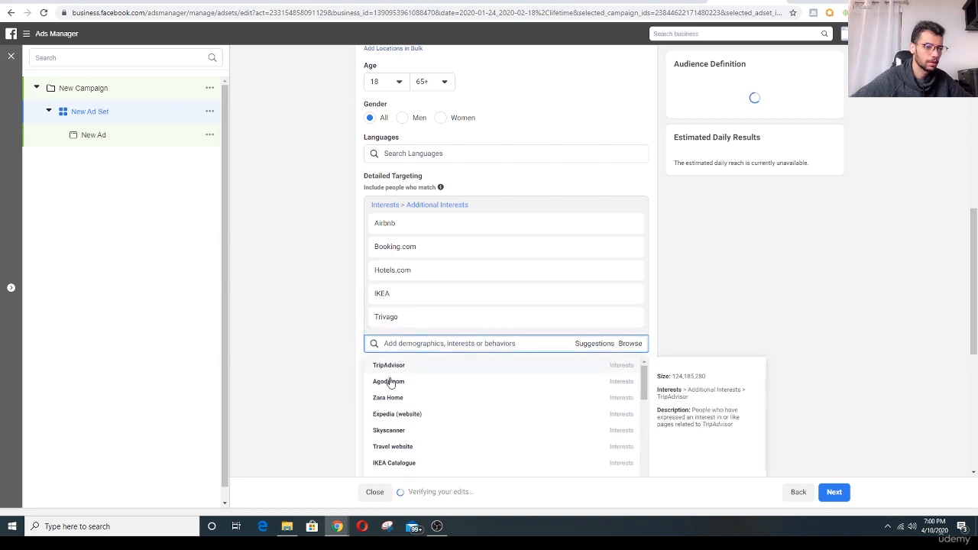
pyautogui.click(302, 260)
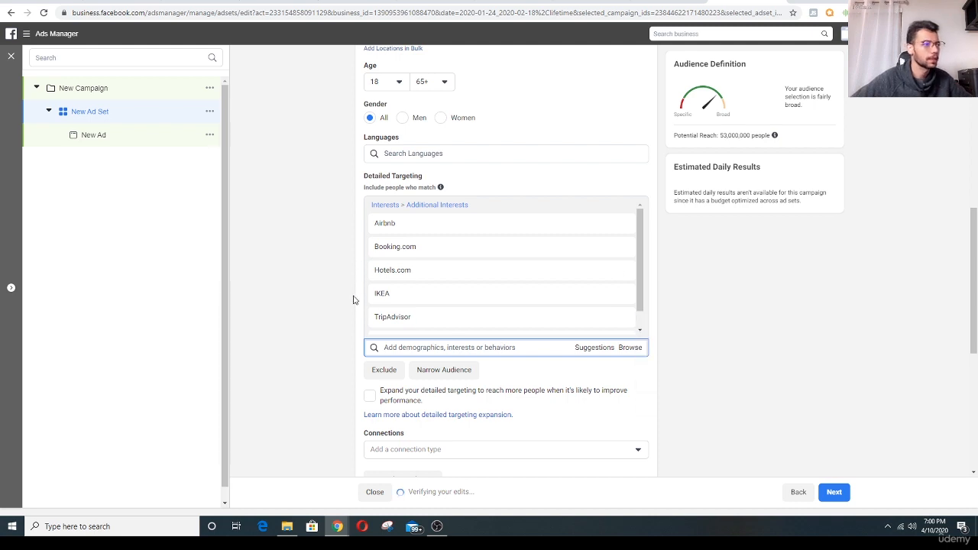
# - Switch the ad set to manual placements and exclude the Apps and Sites and In-Article placements
pyautogui.scroll(-3, 345, 310)
pyautogui.scroll(-2, 346, 262)
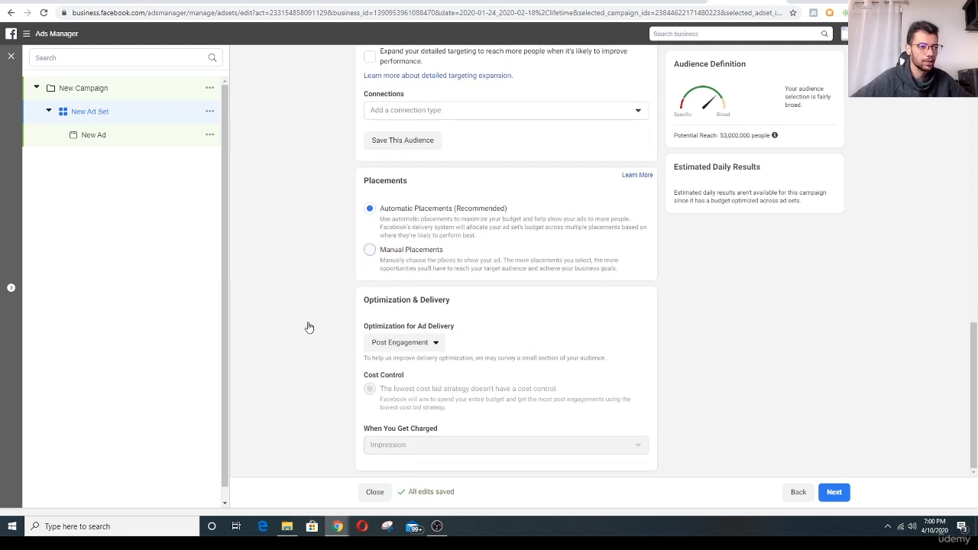
pyautogui.scroll(-5, 307, 324)
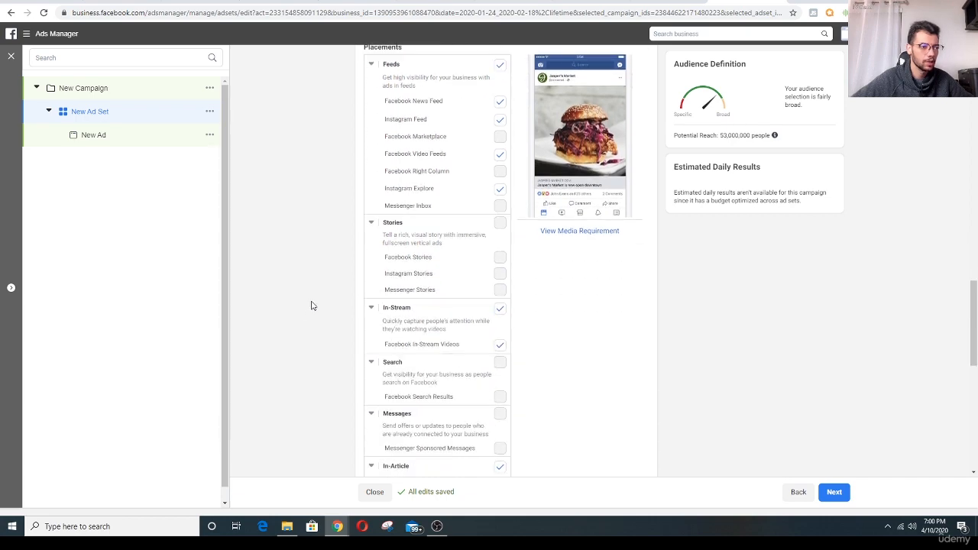
pyautogui.scroll(-2, 311, 306)
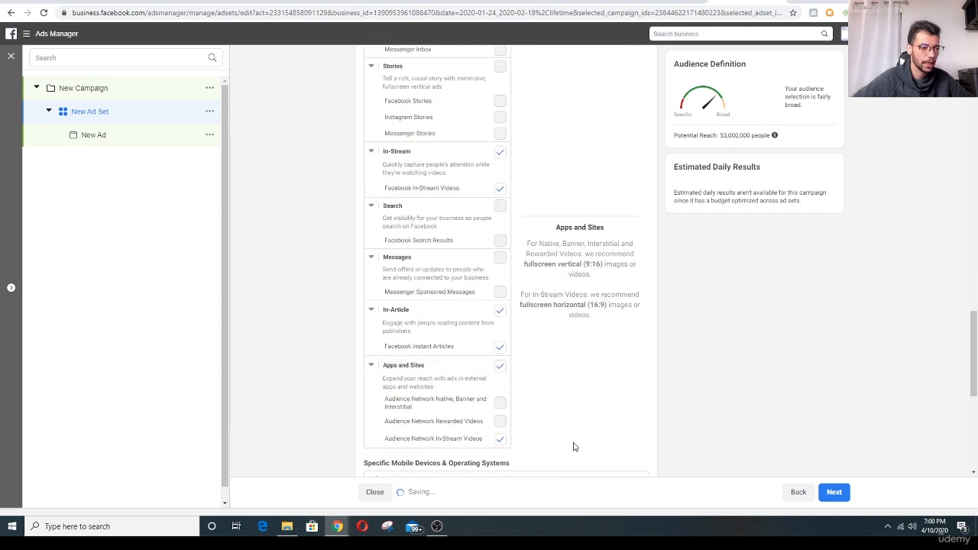
pyautogui.scroll(-1, 561, 435)
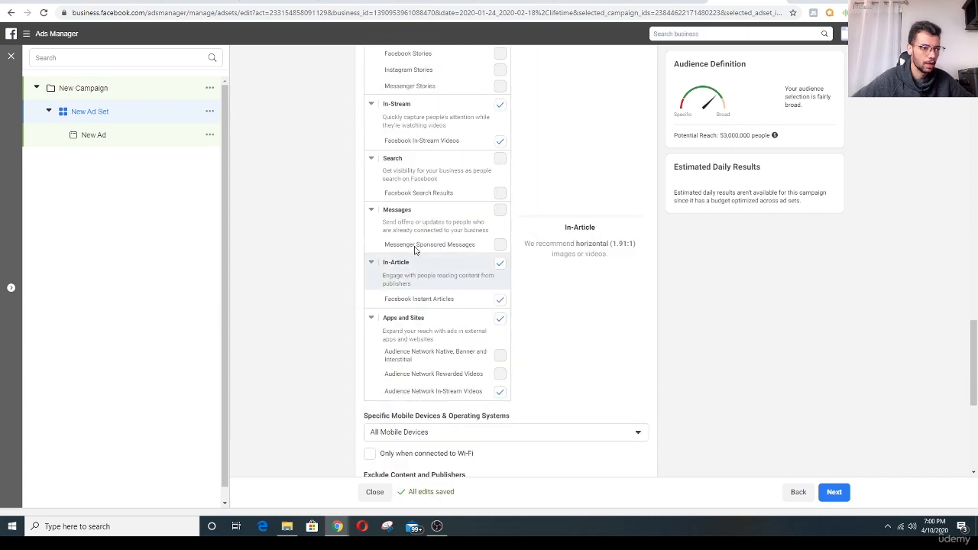
pyautogui.scroll(1, 328, 338)
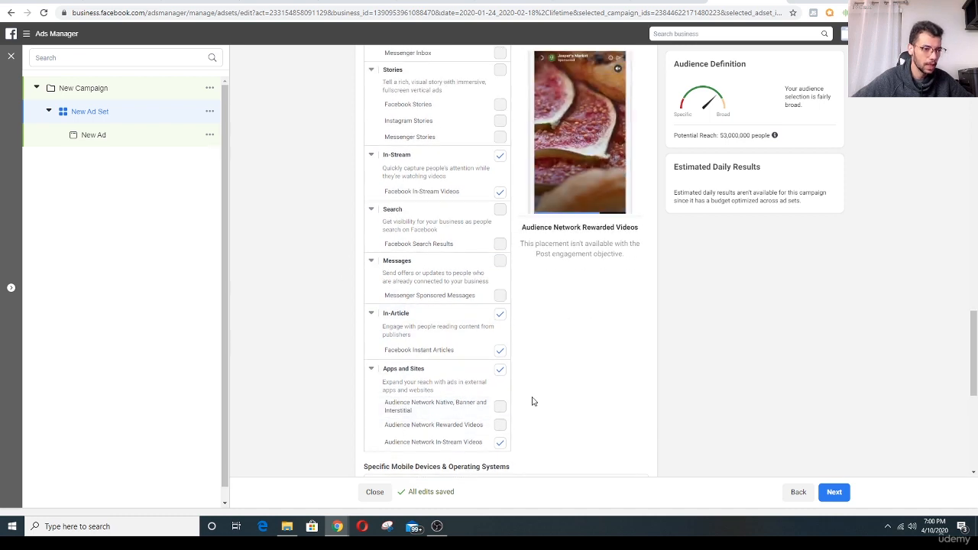
pyautogui.click(501, 370)
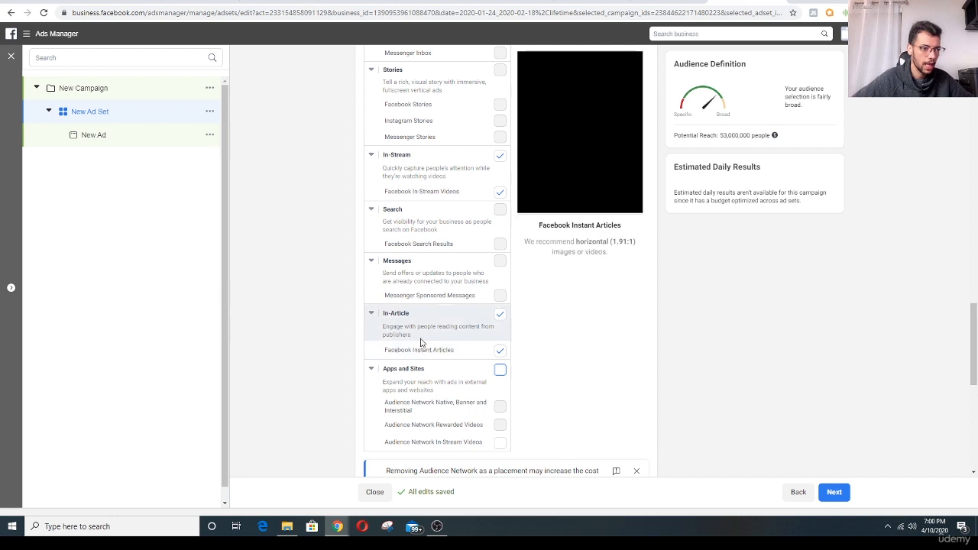
pyautogui.click(500, 314)
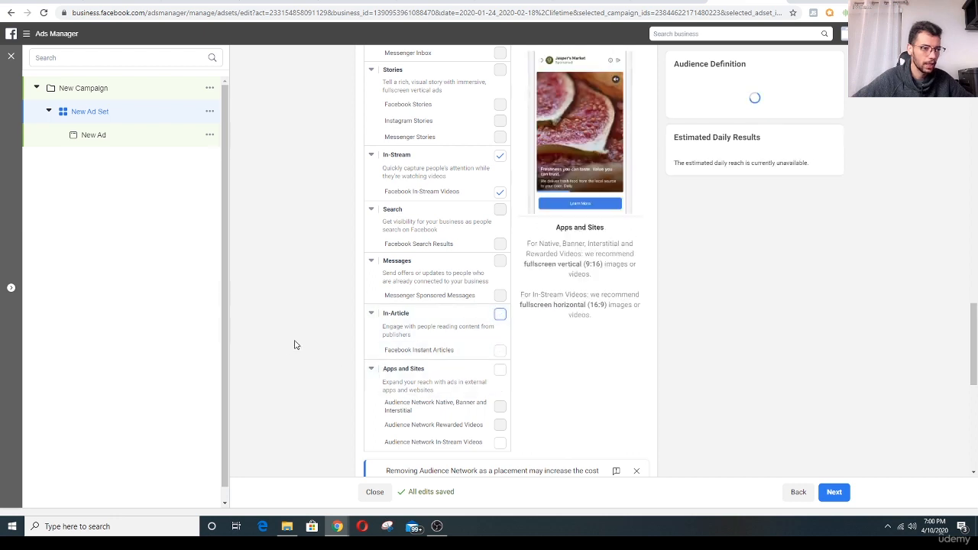
# - Limit mobile delivery to devices connected to Wi-Fi and continue to the new ad
pyautogui.scroll(3, 298, 343)
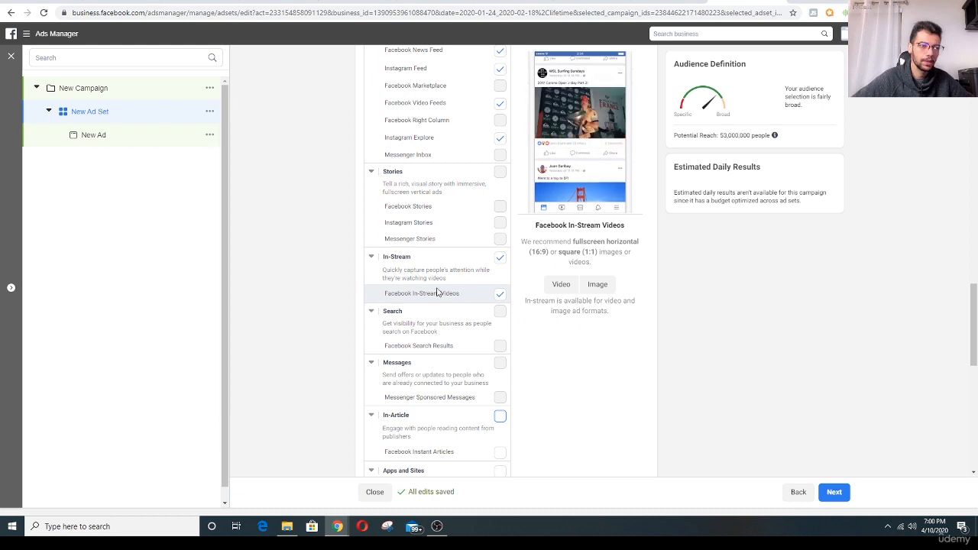
pyautogui.scroll(2, 438, 275)
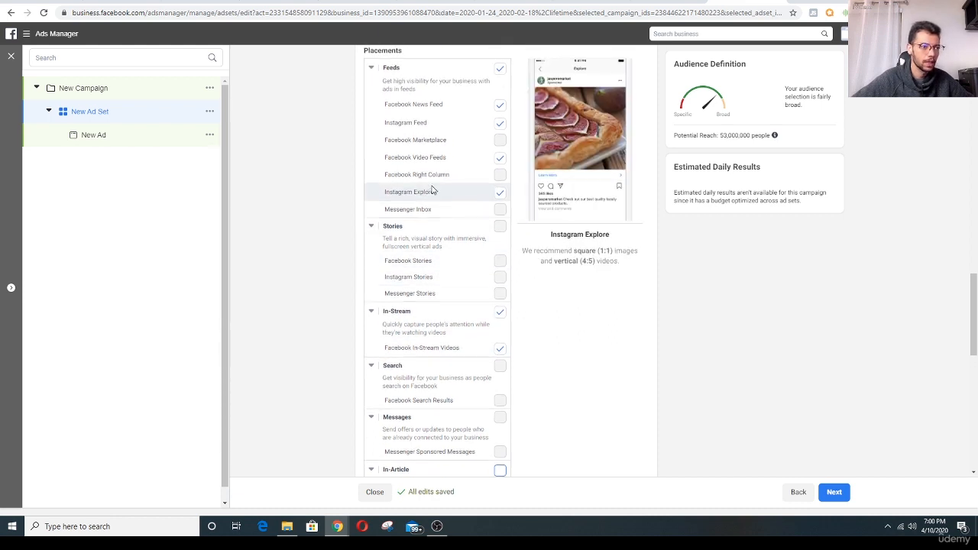
pyautogui.scroll(1, 440, 229)
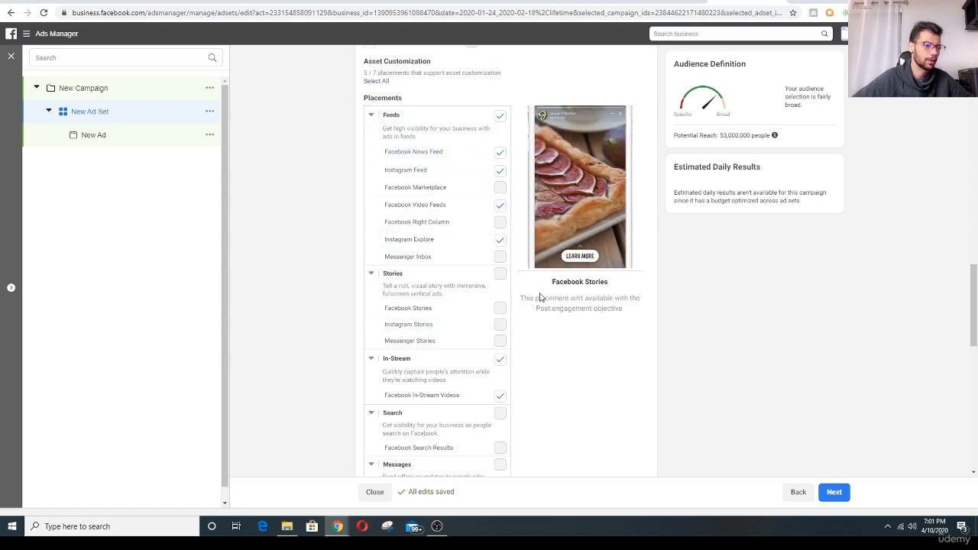
pyautogui.scroll(-7, 642, 464)
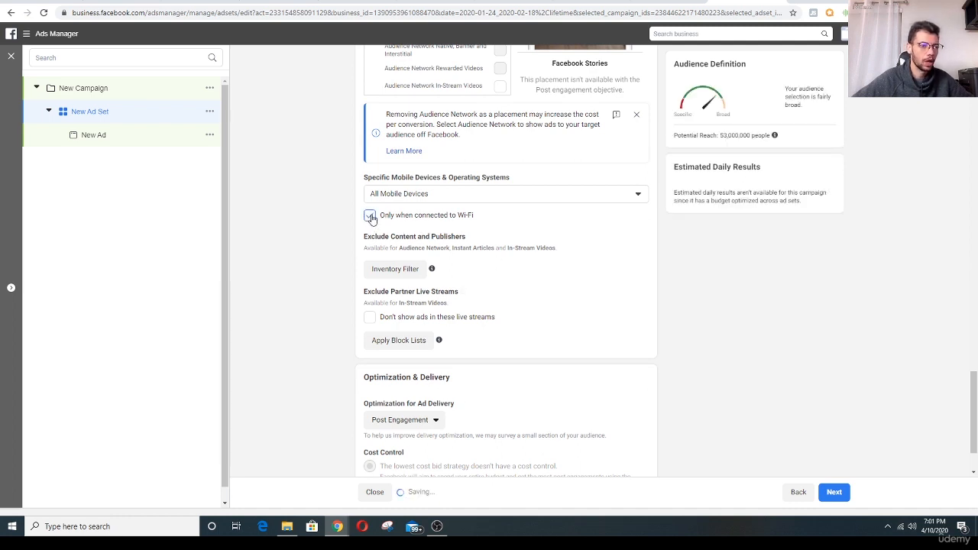
pyautogui.click(369, 219)
pyautogui.moveTo(410, 217); pyautogui.dragTo(475, 217)
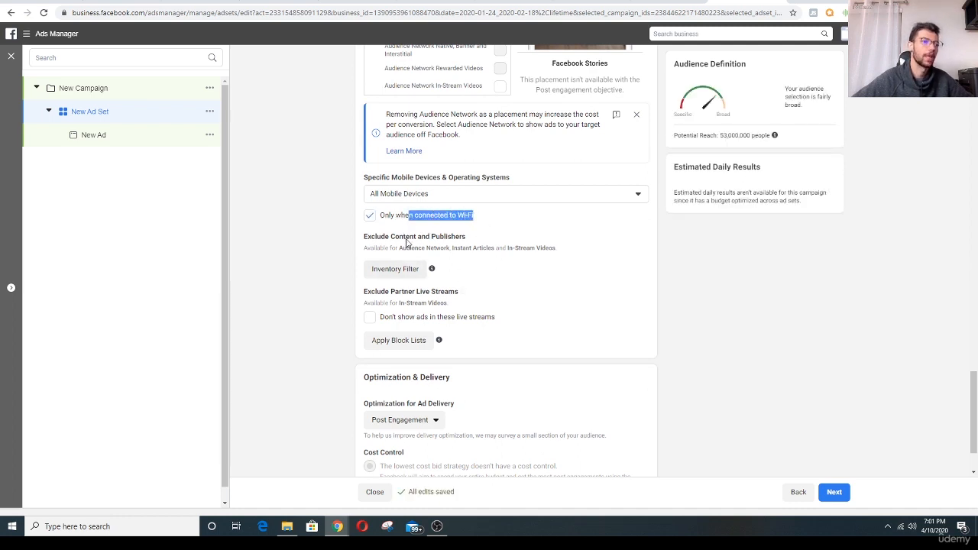
pyautogui.click(407, 222)
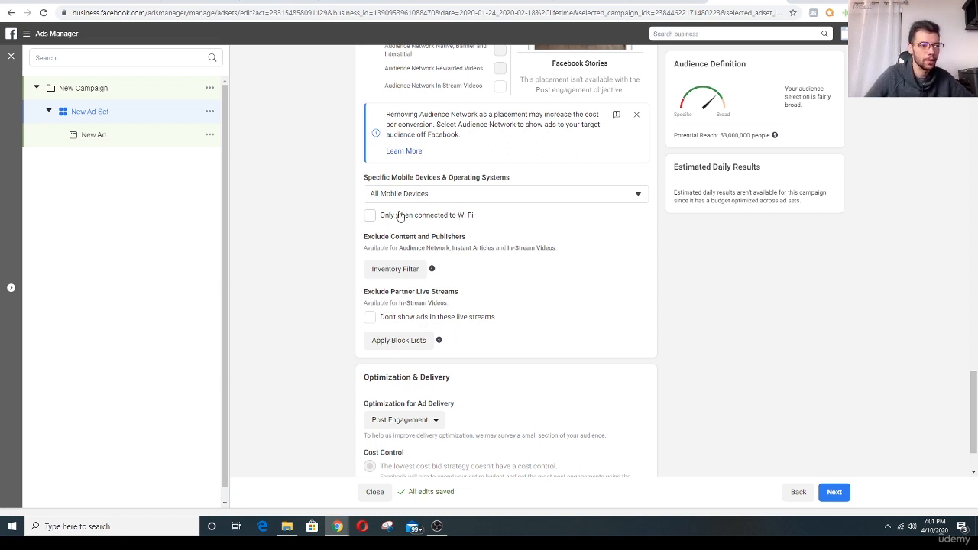
pyautogui.click(371, 217)
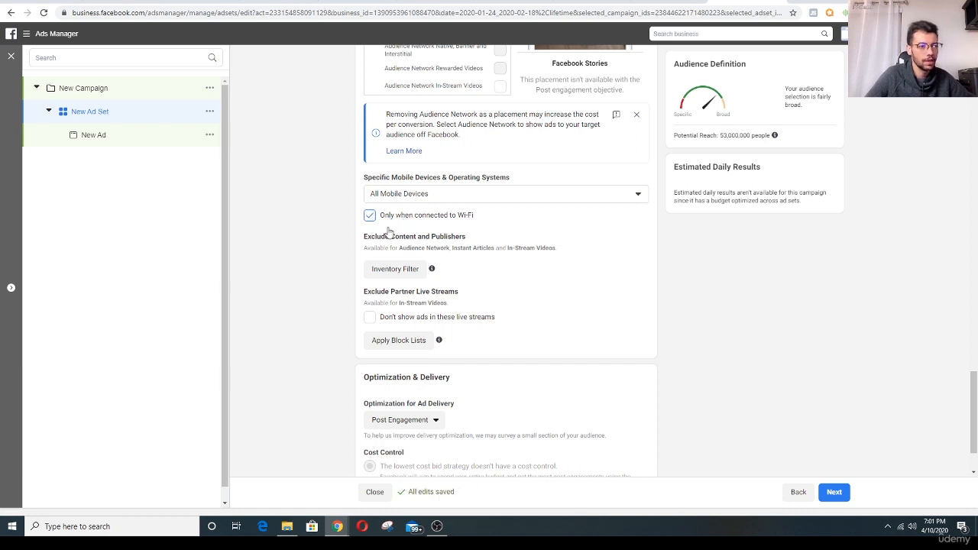
pyautogui.scroll(-1, 317, 267)
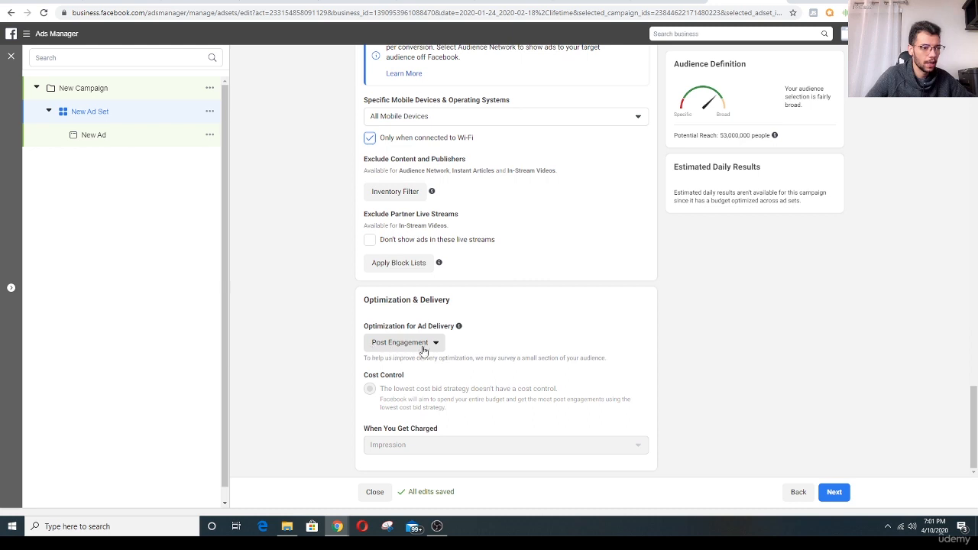
pyautogui.click(835, 491)
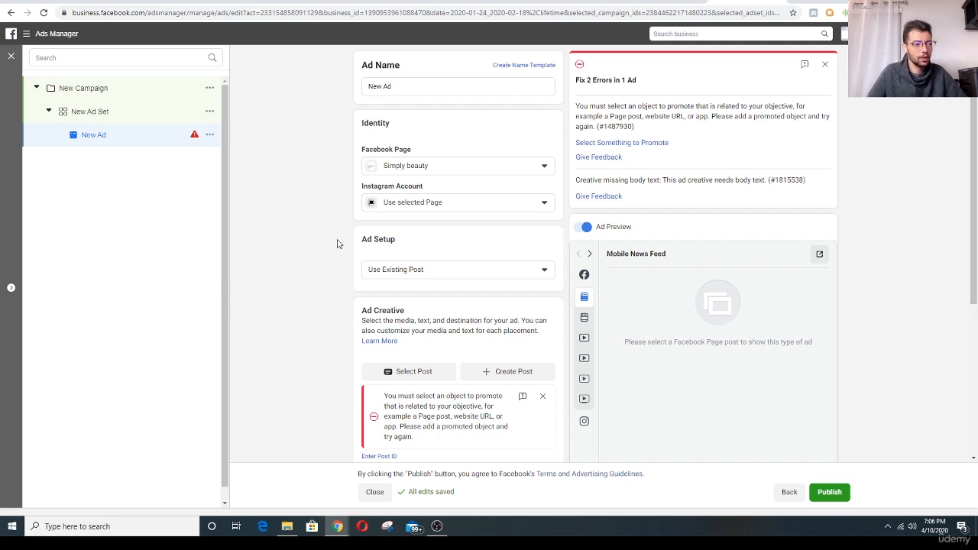
# - Review the new ad's identity and creative settings and change its ad setup to Create Ad
pyautogui.scroll(-1, 336, 229)
pyautogui.scroll(1, 352, 273)
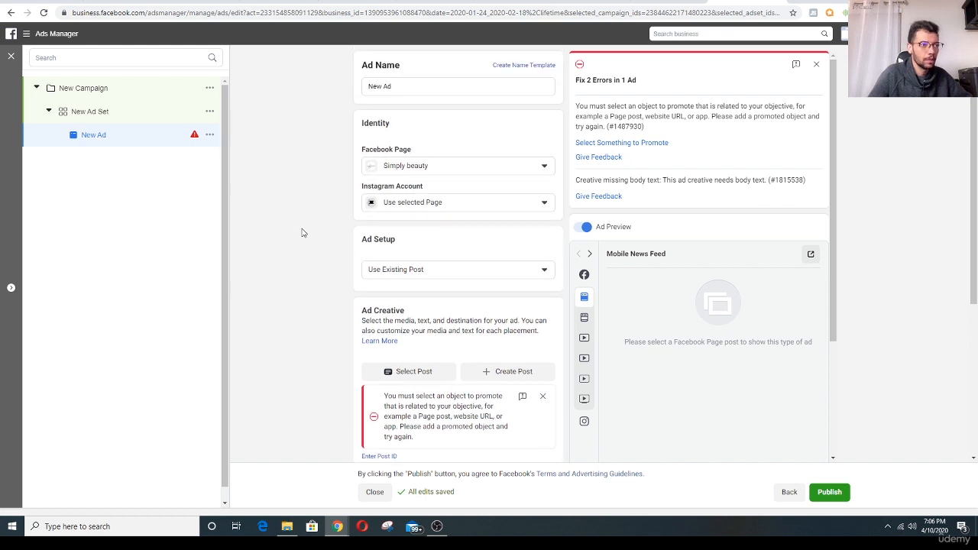
pyautogui.scroll(-1, 300, 200)
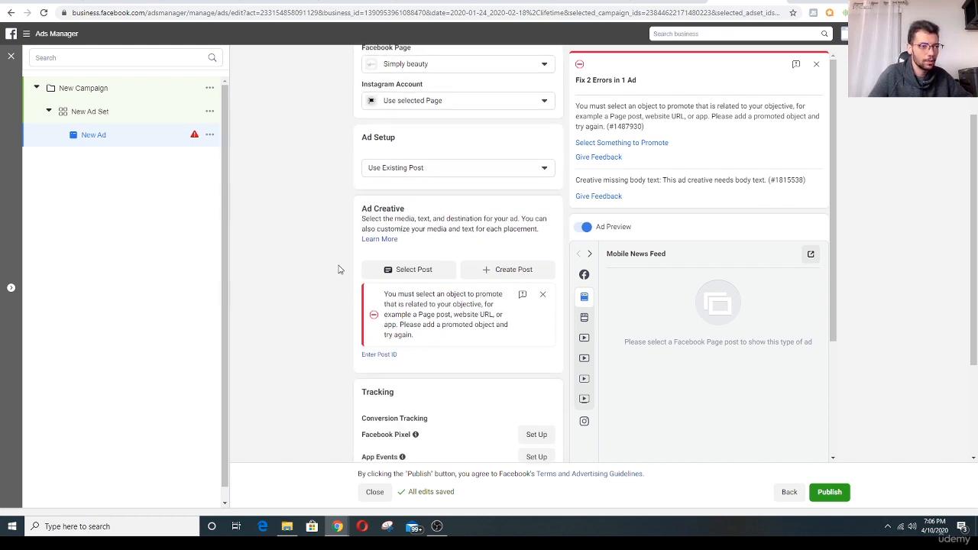
pyautogui.scroll(-1, 339, 258)
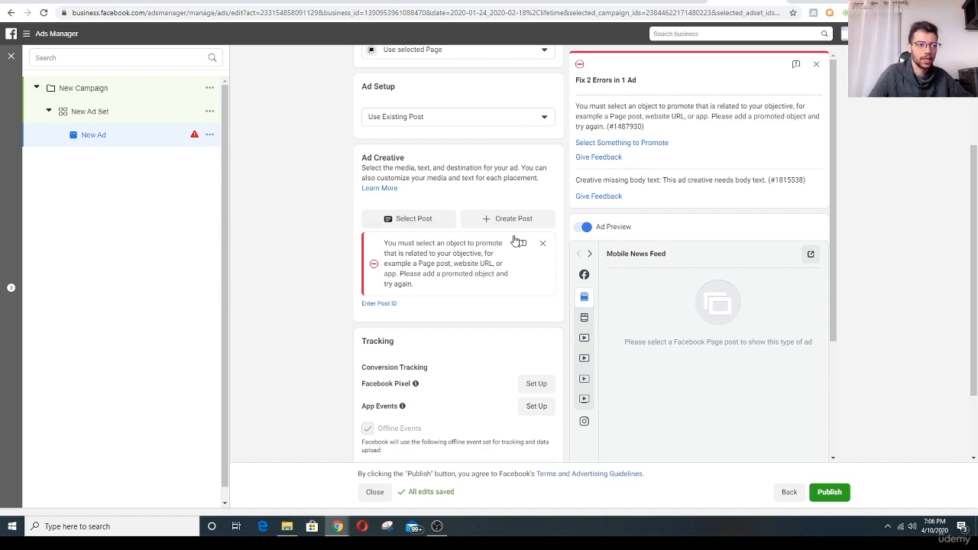
pyautogui.click(486, 120)
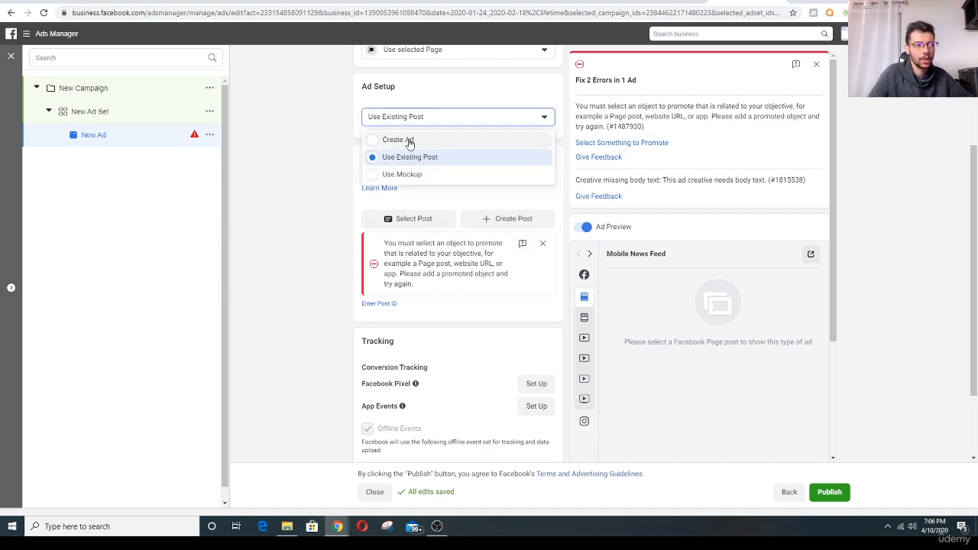
pyautogui.click(411, 144)
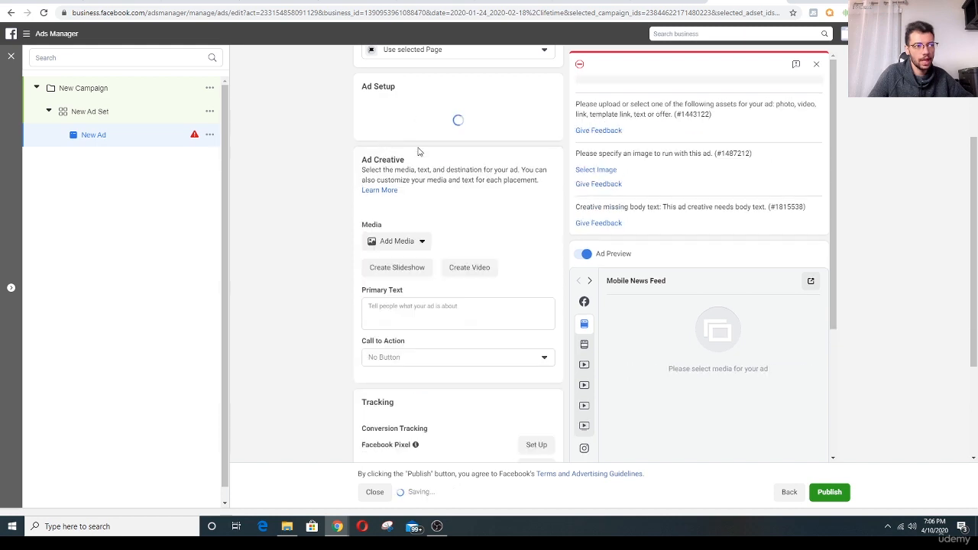
# - Add the account video Comp 1_2.mp4 as the ad's media
pyautogui.scroll(-2, 310, 222)
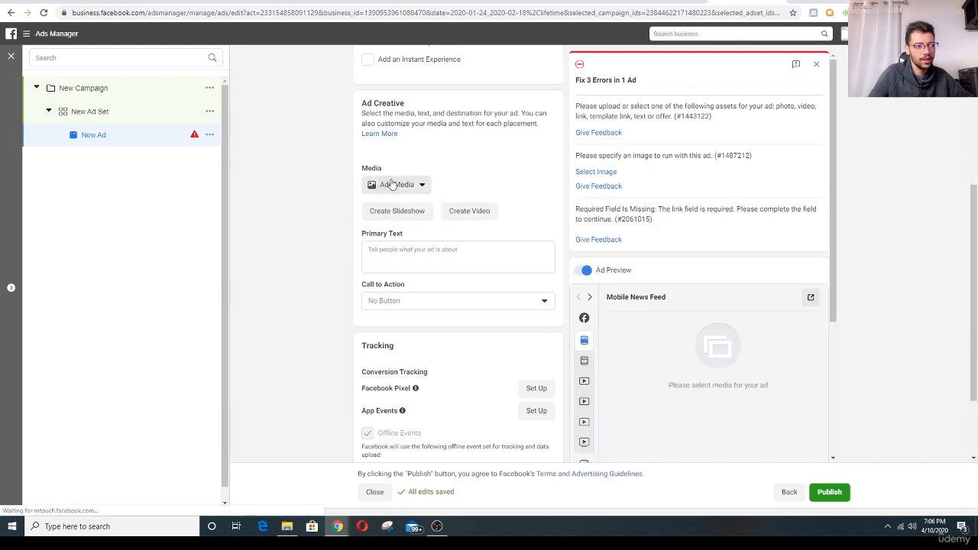
pyautogui.click(419, 185)
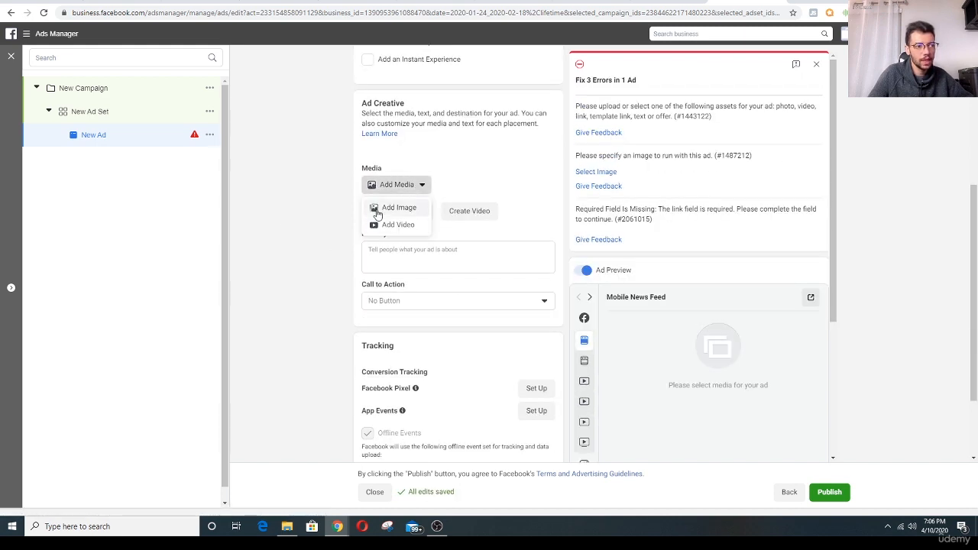
pyautogui.click(398, 225)
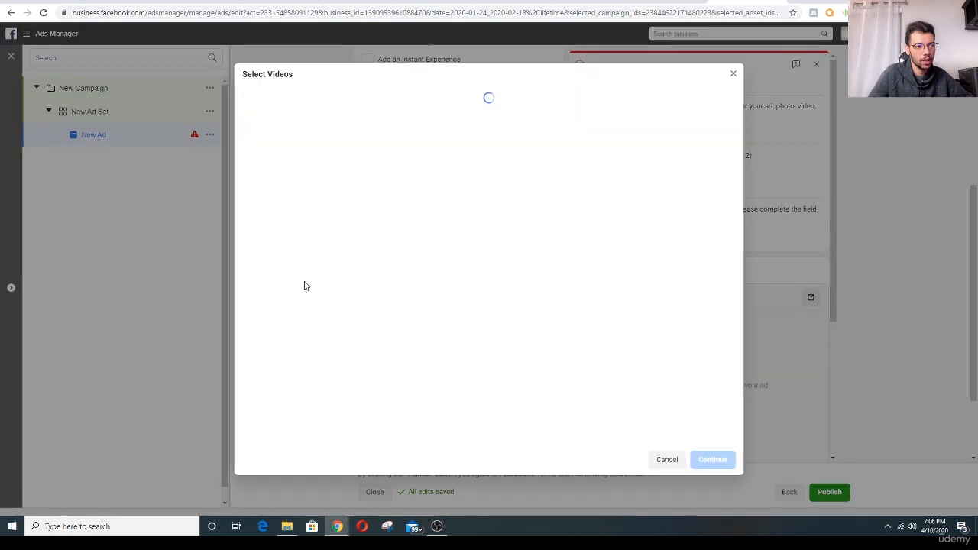
pyautogui.click(281, 158)
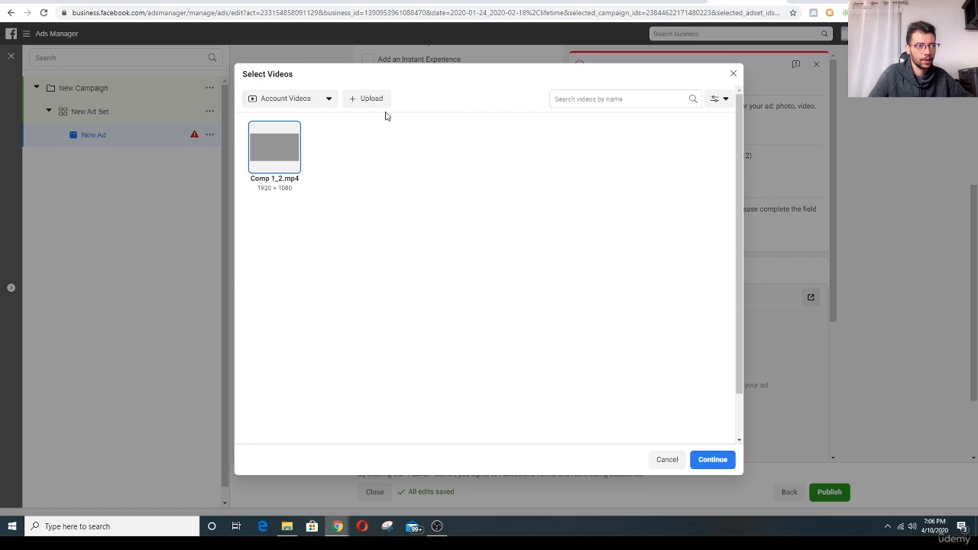
pyautogui.click(712, 459)
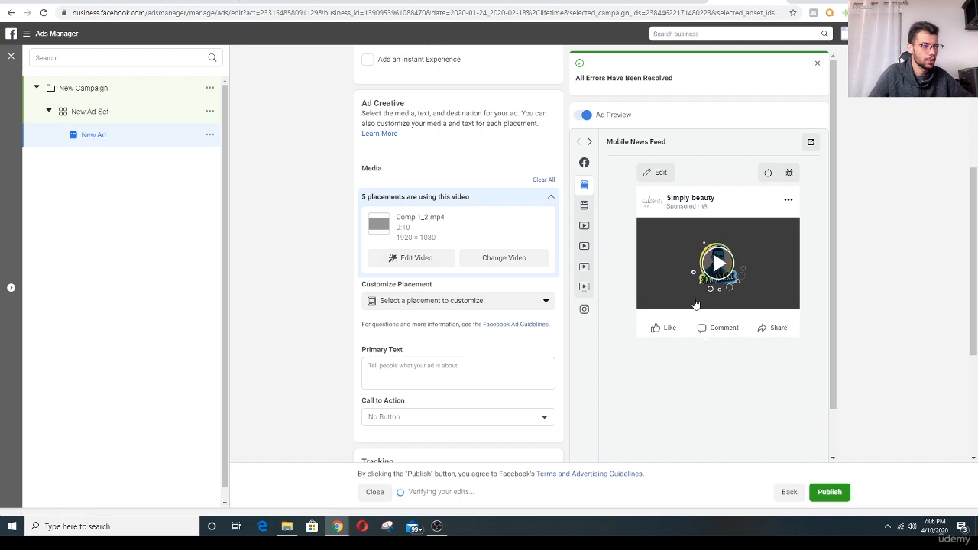
# - Begin the ad's primary text with the line "do you like to keep your privacy safe !"
pyautogui.scroll(-3, 321, 265)
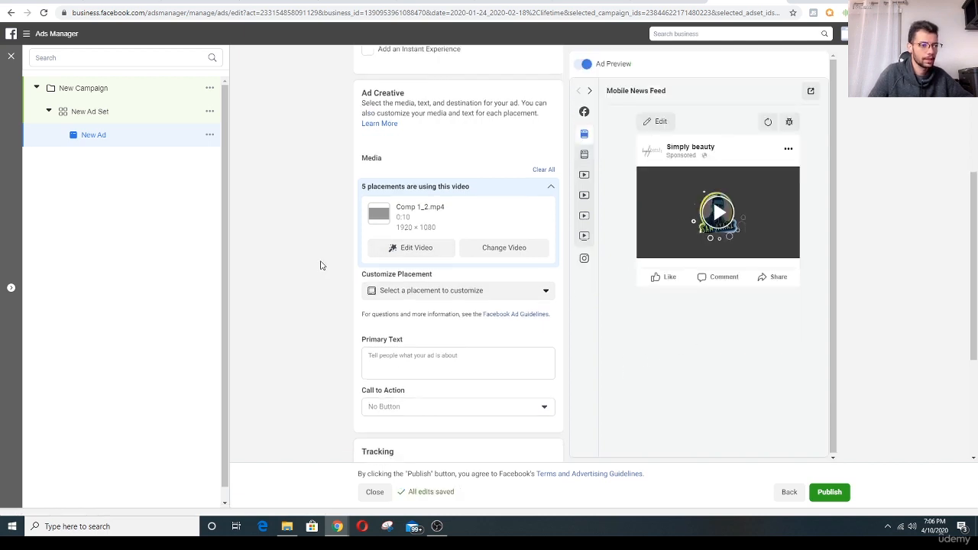
pyautogui.click(436, 271)
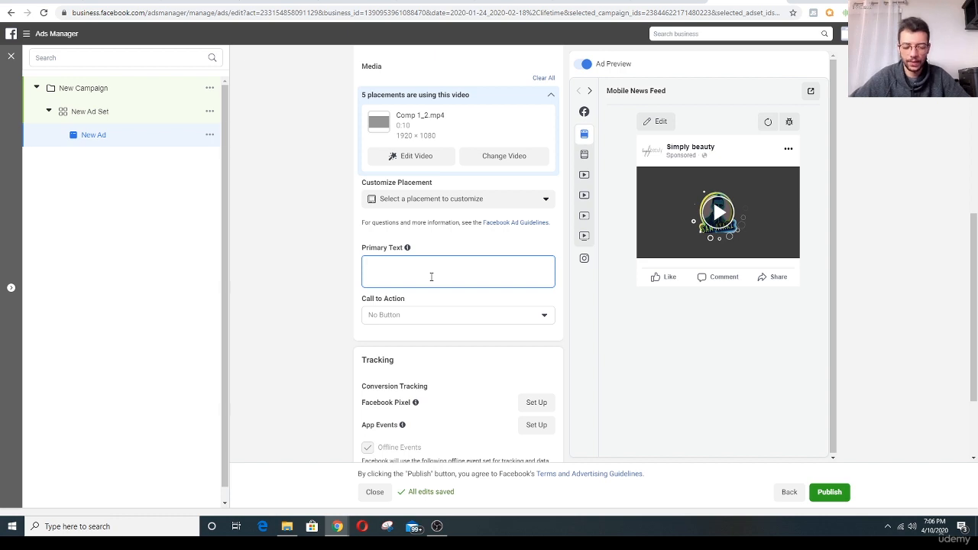
pyautogui.write('do you')
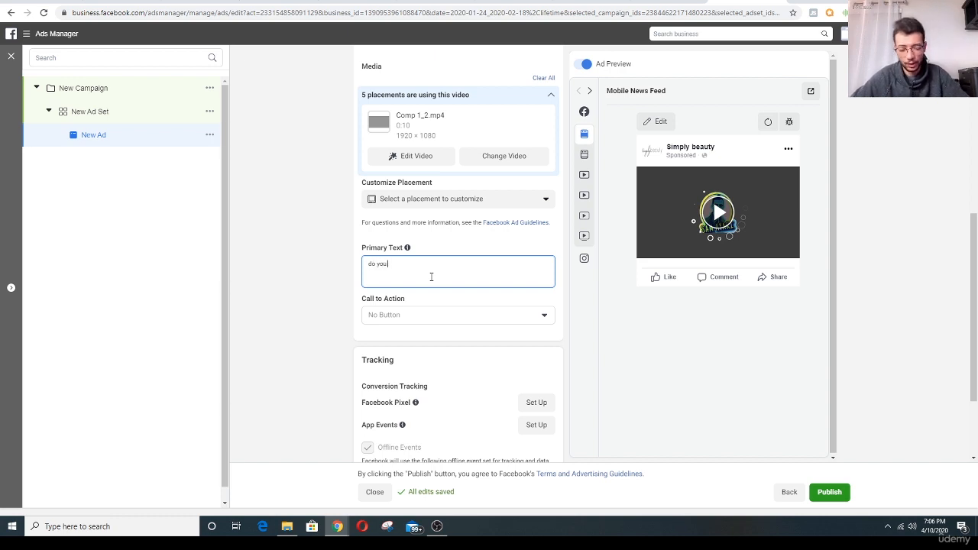
pyautogui.write(' like to ke')
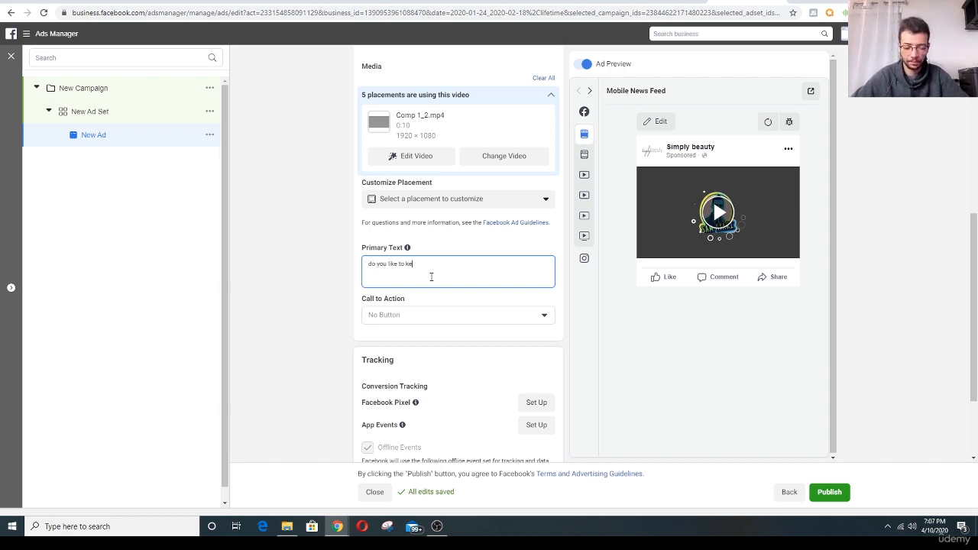
pyautogui.write('ep your p')
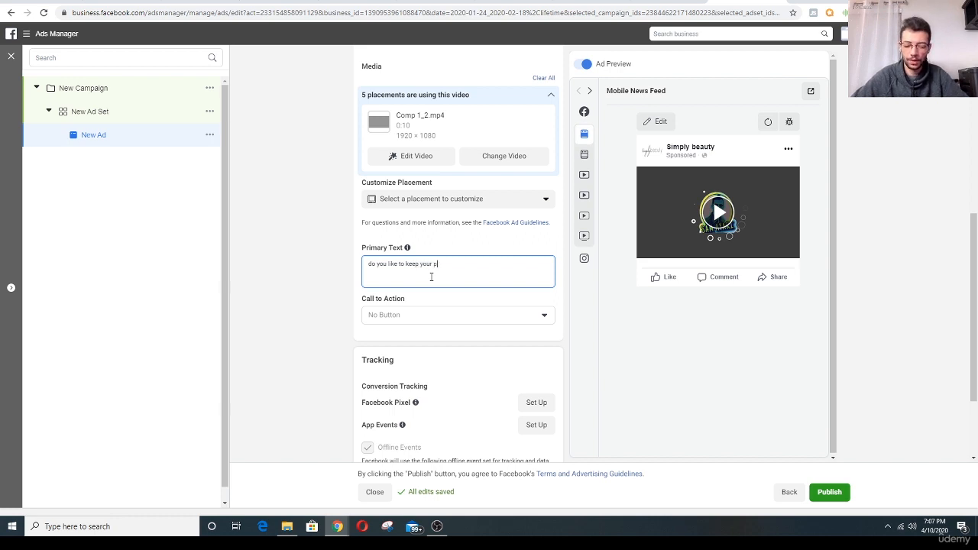
pyautogui.write('rivacy safe')
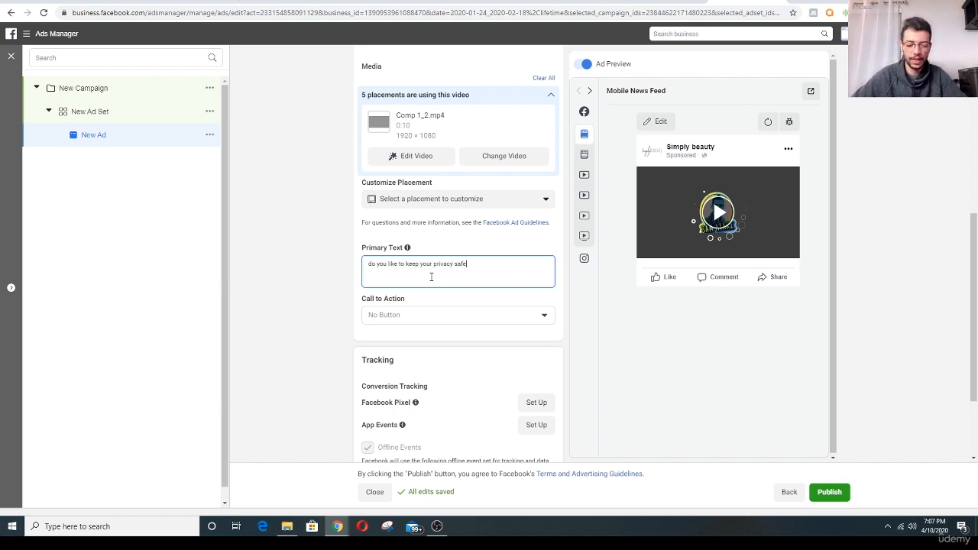
pyautogui.write(' !')
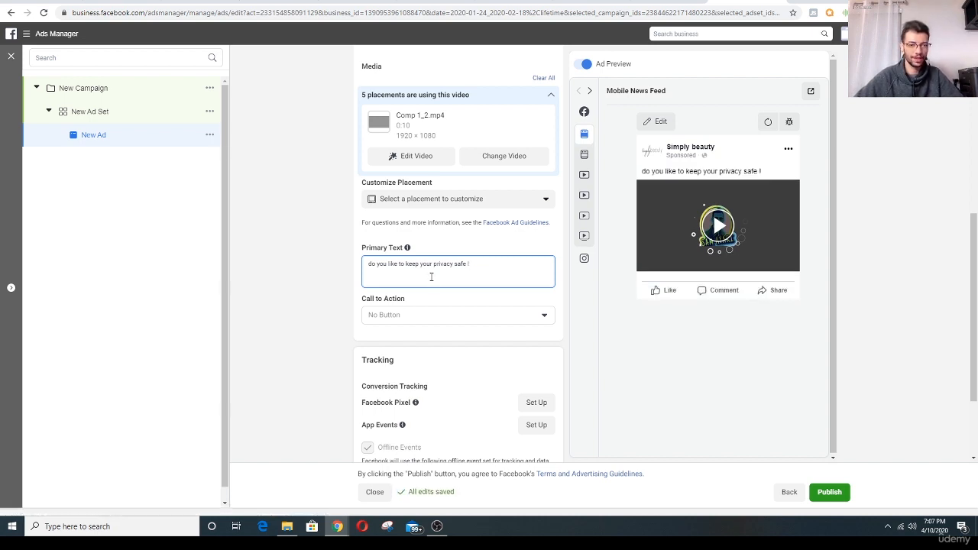
# - Add the line "this product detect the hidden camera around you in the public bathrooms or hotels and your airbnb" to the primary text
pyautogui.press('Return')
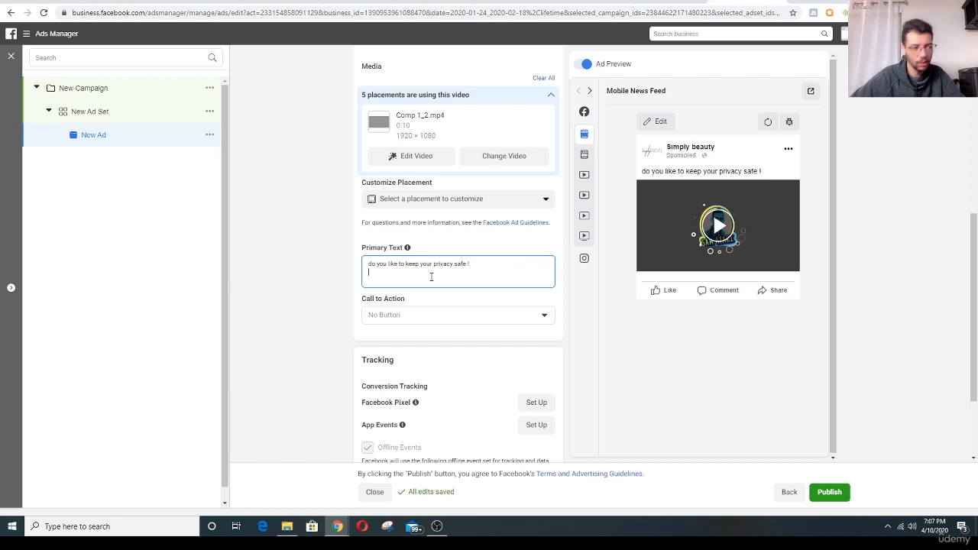
pyautogui.write('thi')
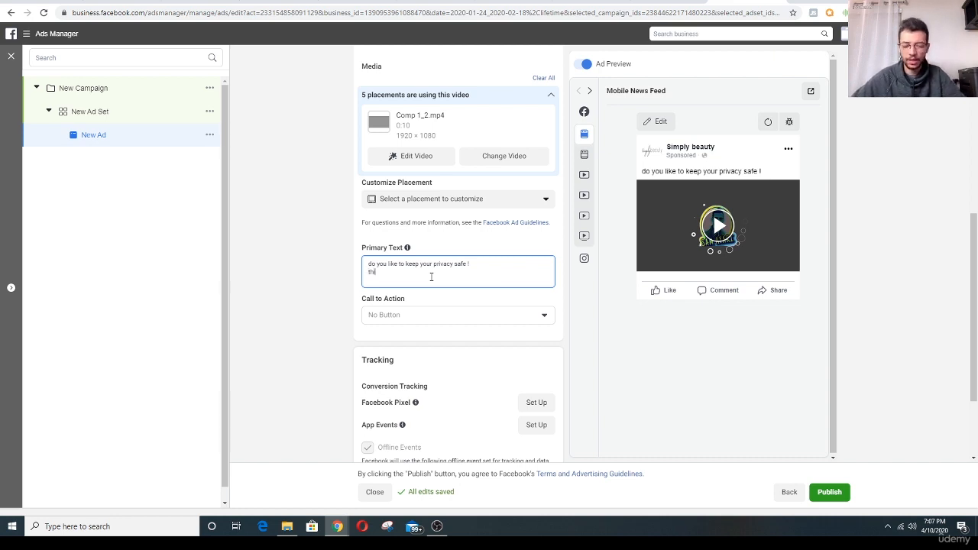
pyautogui.write('s p')
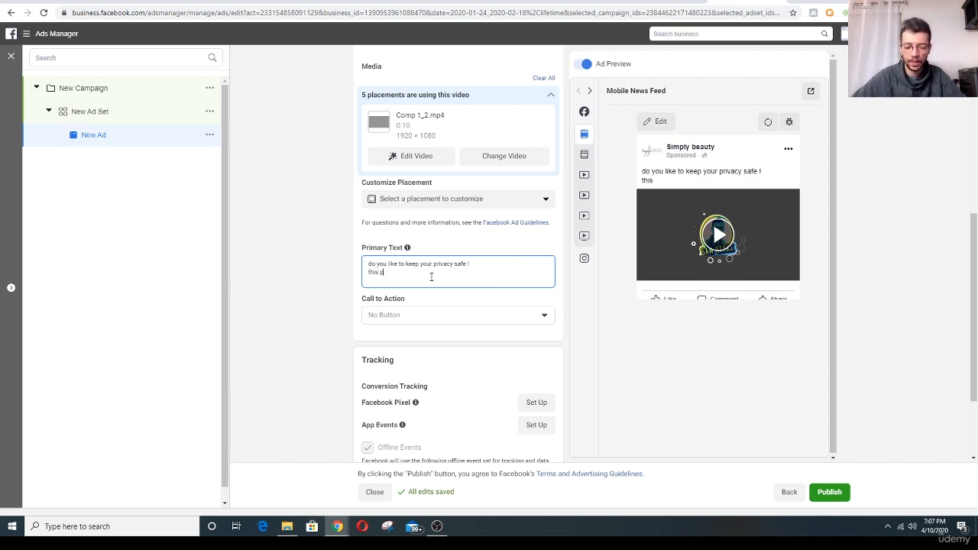
pyautogui.write('roduct de')
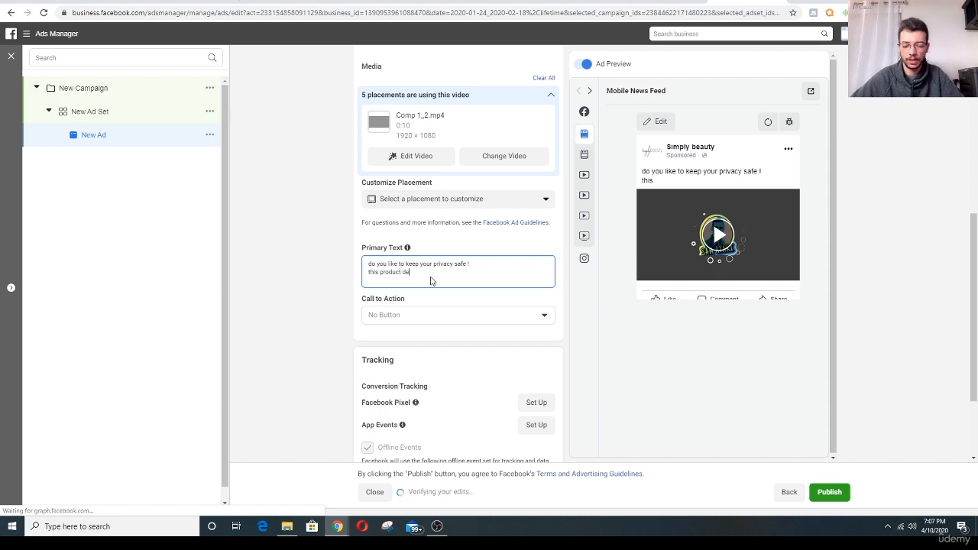
pyautogui.write('tect ihe')
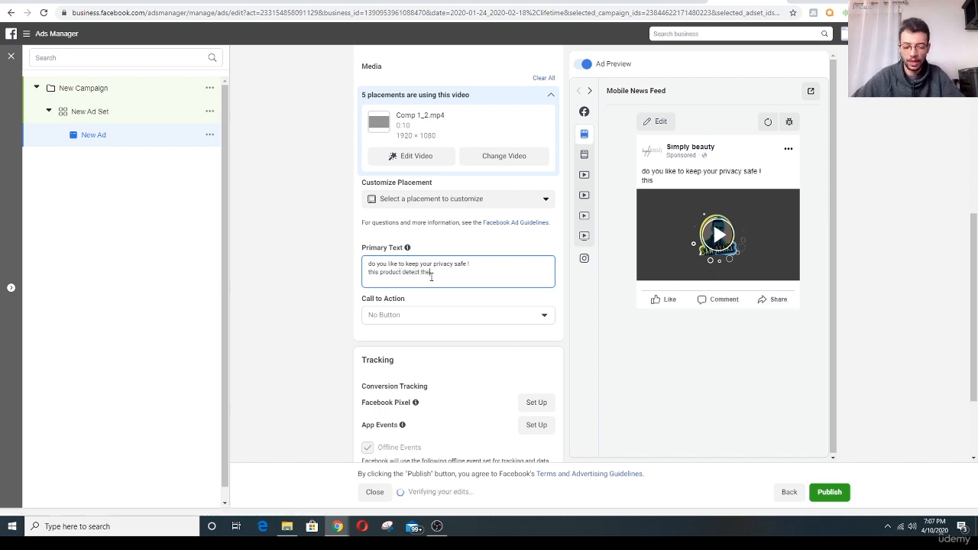
pyautogui.write(' hidden c')
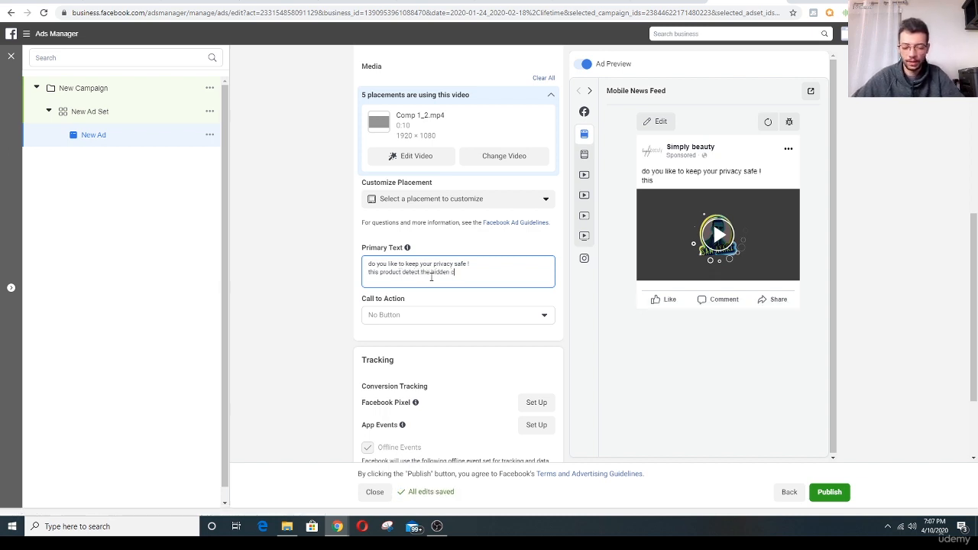
pyautogui.write('amera aroun')
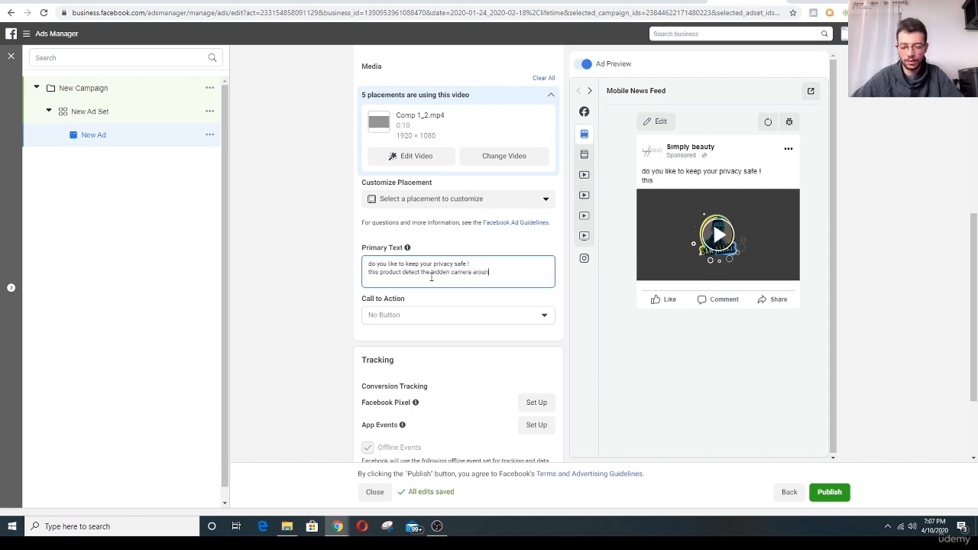
pyautogui.write('d you in the')
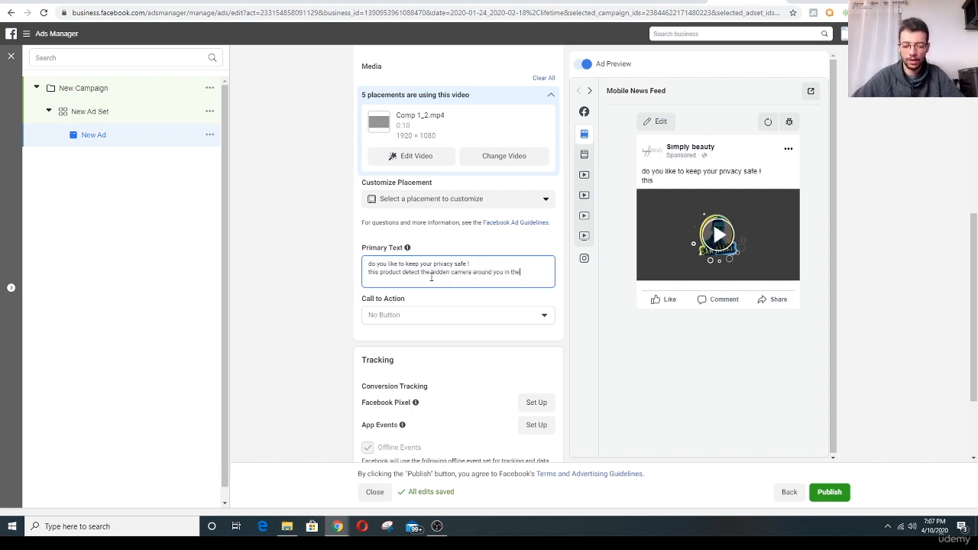
pyautogui.write(' publ')
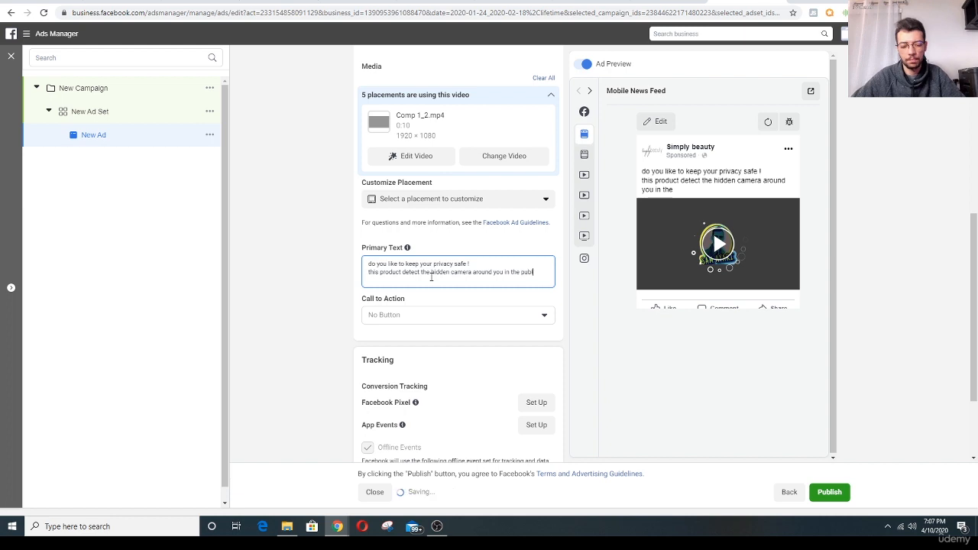
pyautogui.write('ic bathroom')
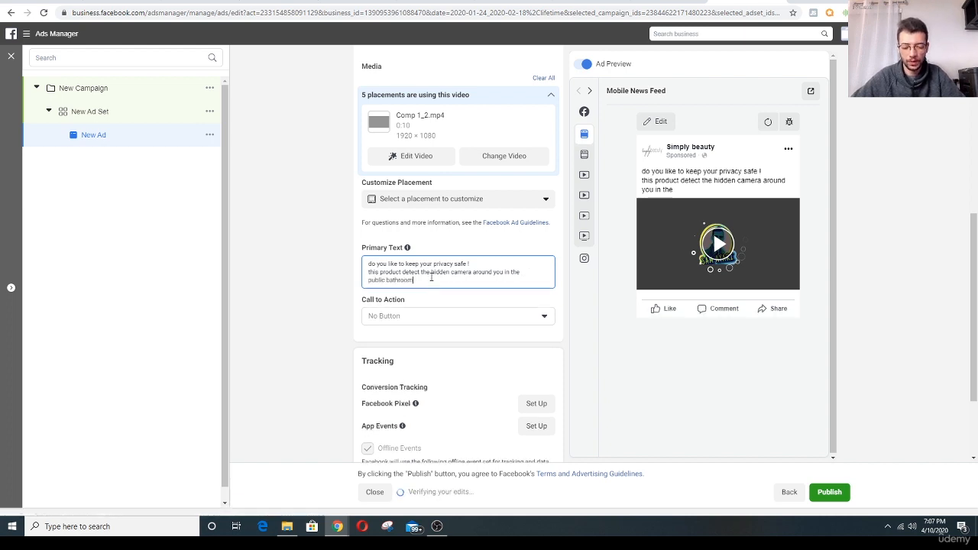
pyautogui.write('s or hotels')
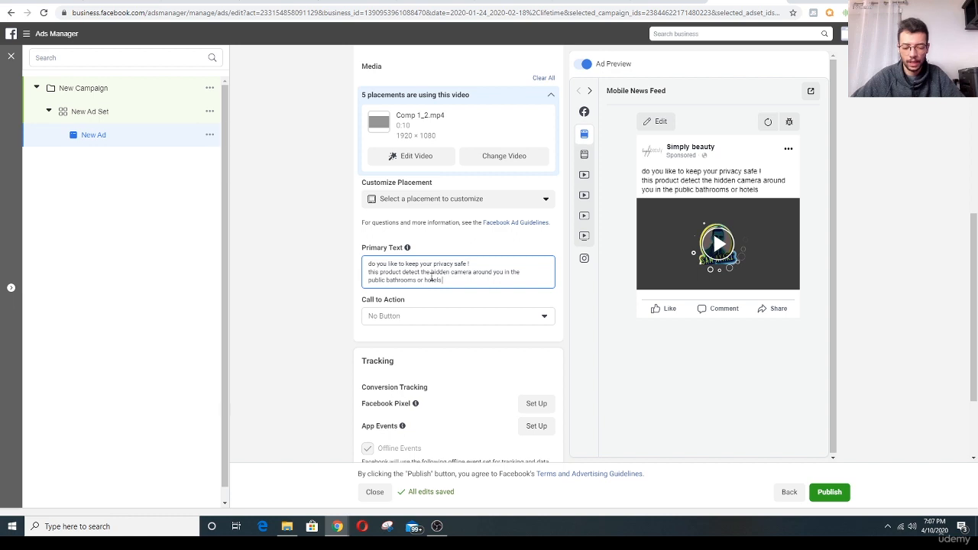
pyautogui.write(' and your')
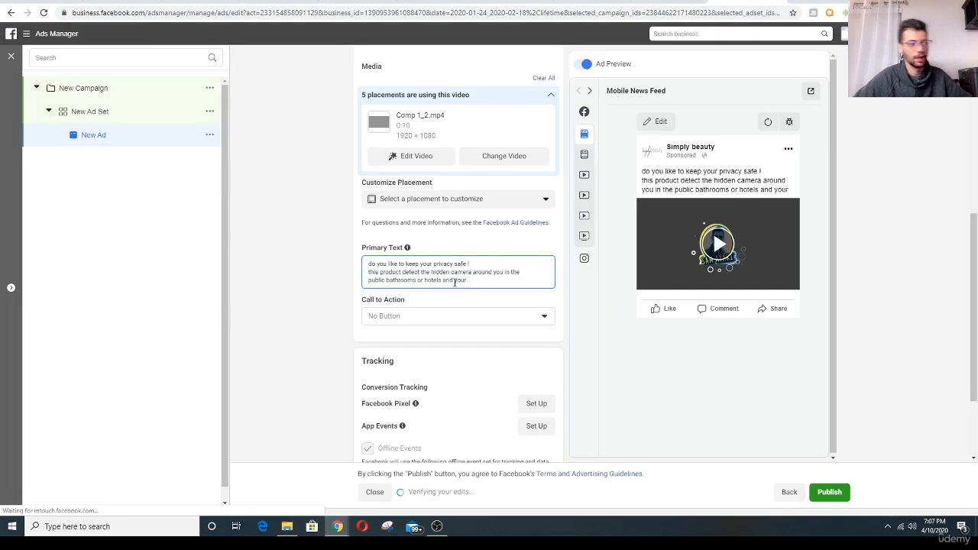
pyautogui.write('airbnb')
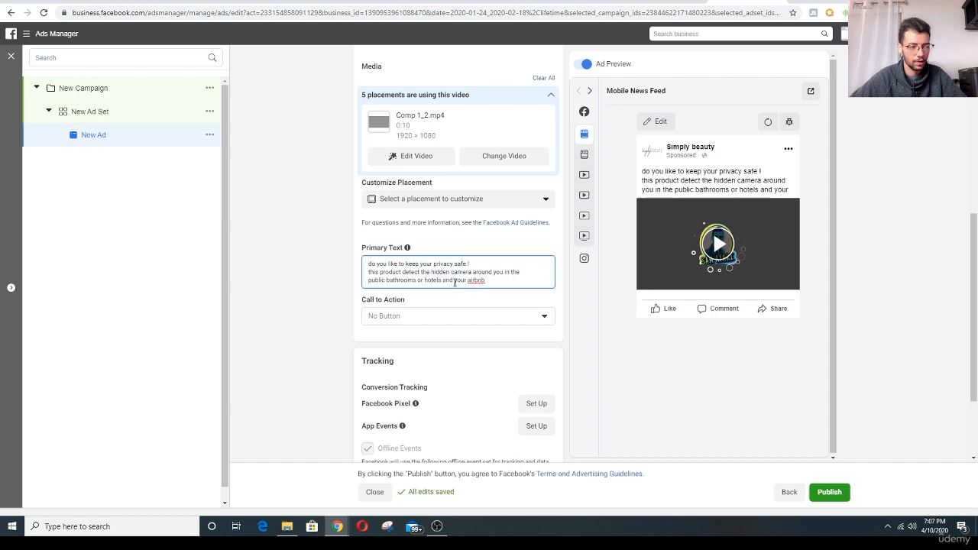
# - End the primary text with a new line reading "today today its on sale for 40% OFF"
pyautogui.press('Return')
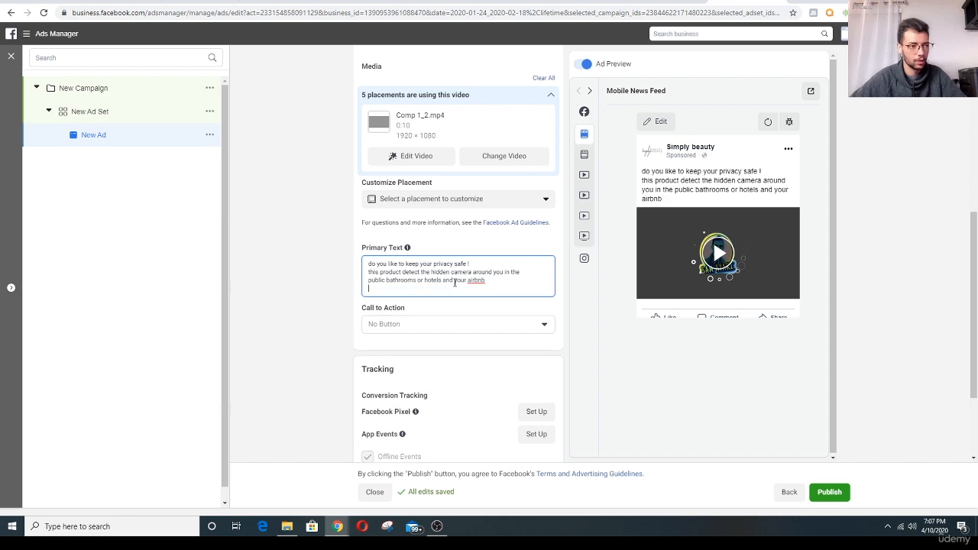
pyautogui.write('order')
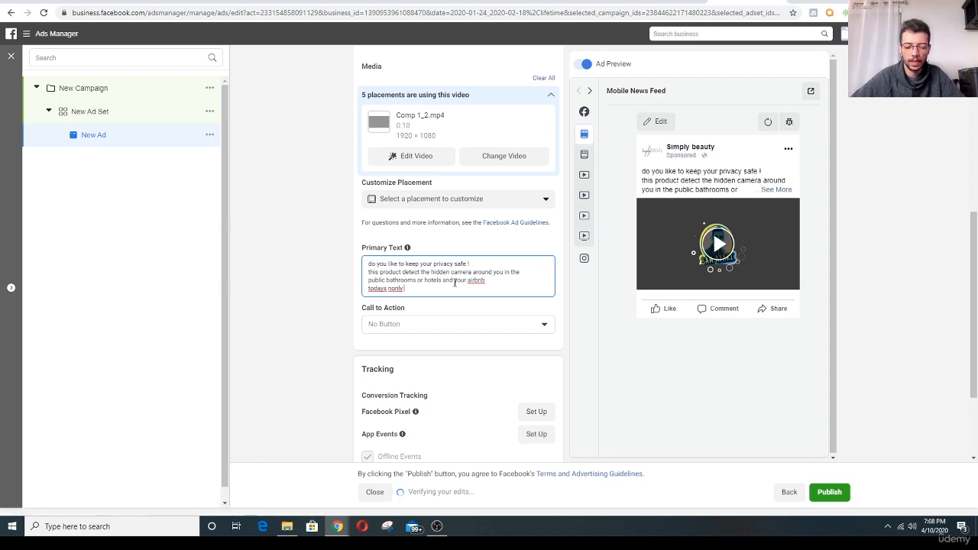
pyautogui.write('ts')
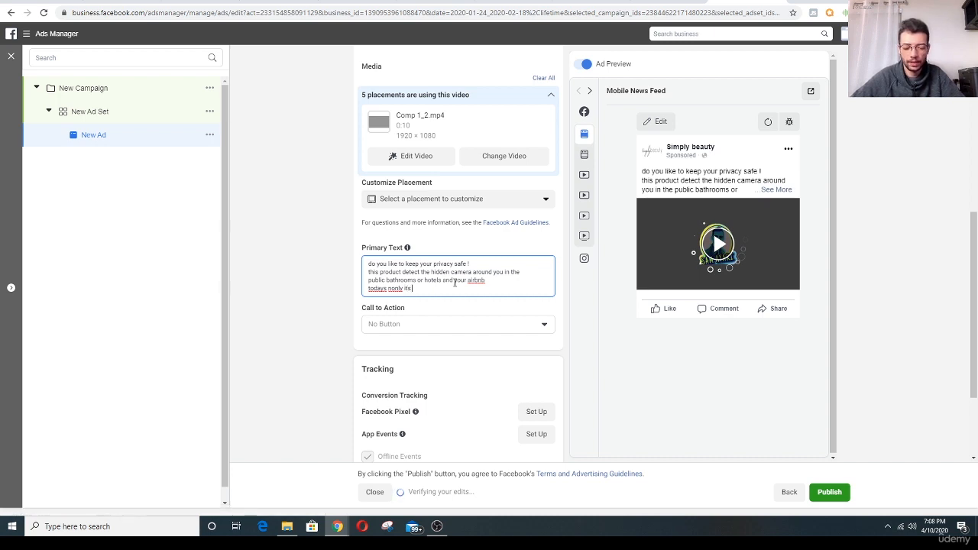
pyautogui.write(' on sale for')
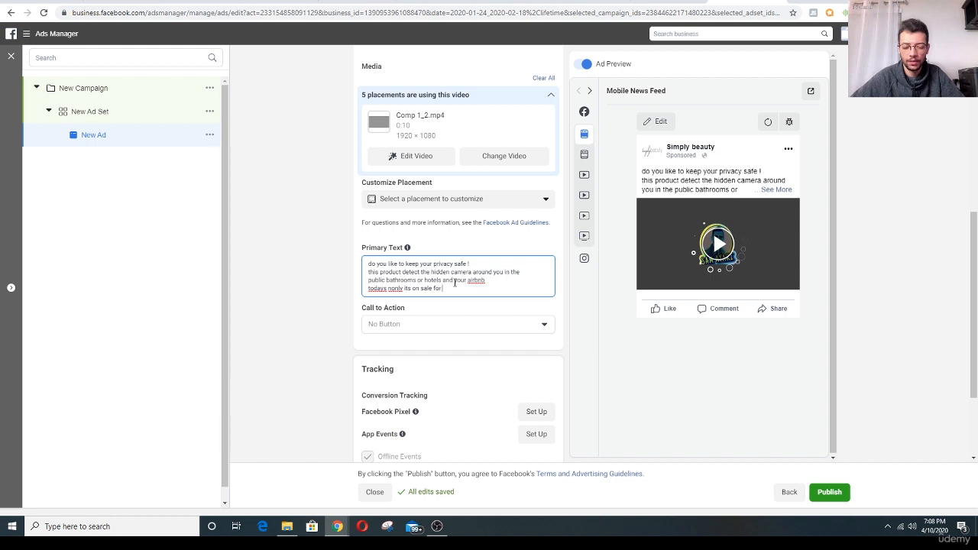
pyautogui.write(' 40')
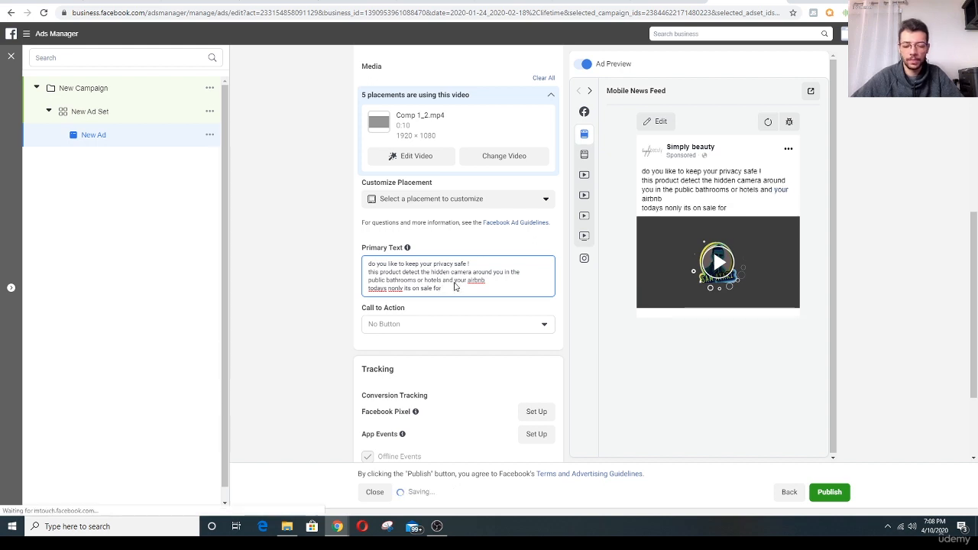
pyautogui.write('% OFF')
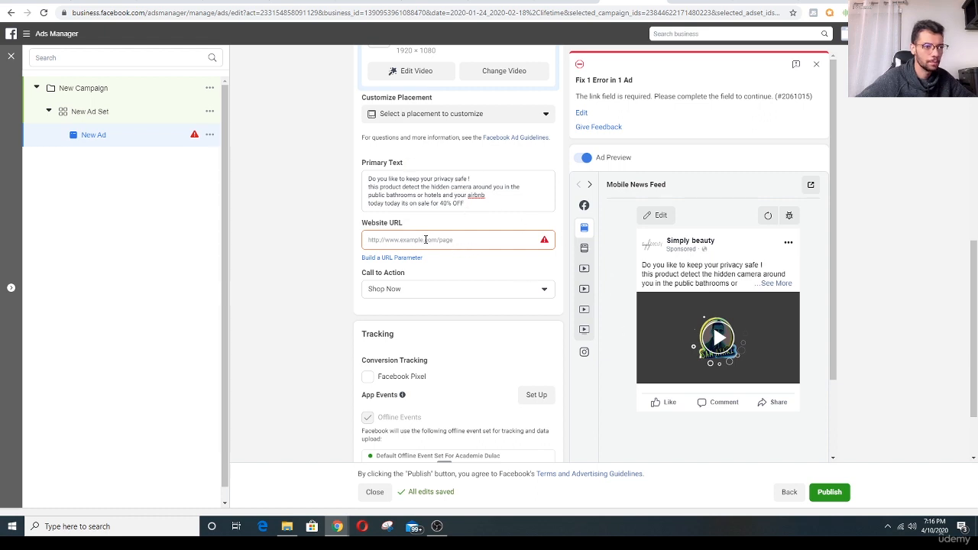
# - Choose Shop Now as the ad's call to action and make the empty Website URL field ready for entry
pyautogui.click(419, 295)
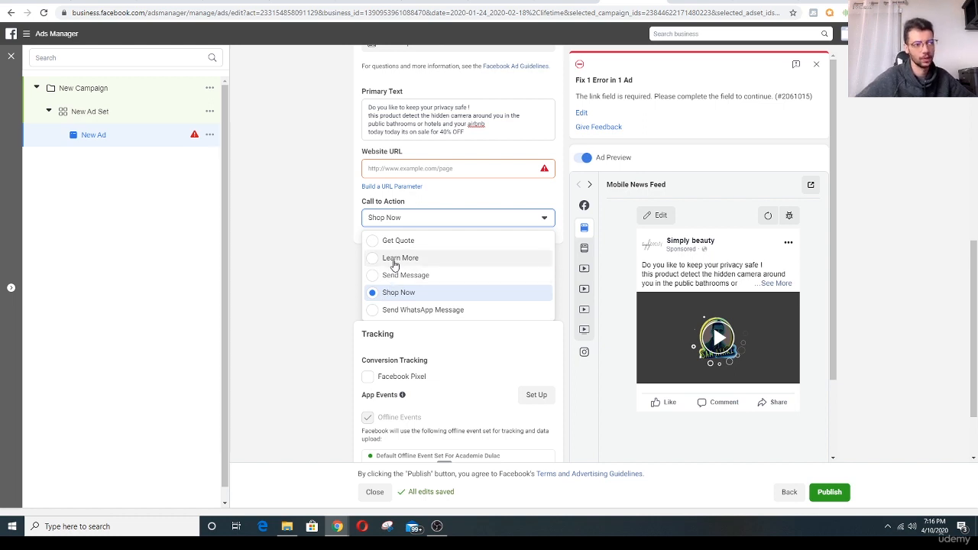
pyautogui.click(374, 293)
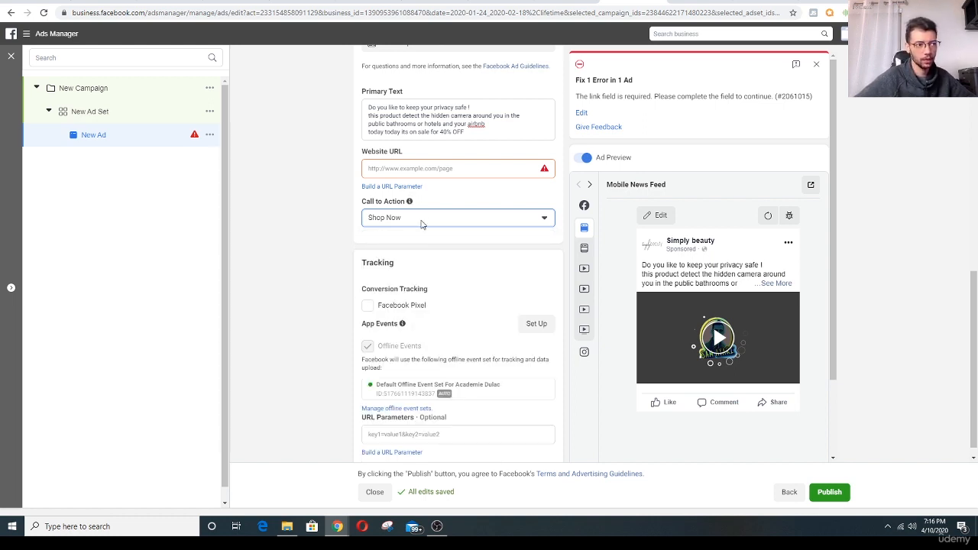
pyautogui.click(451, 169)
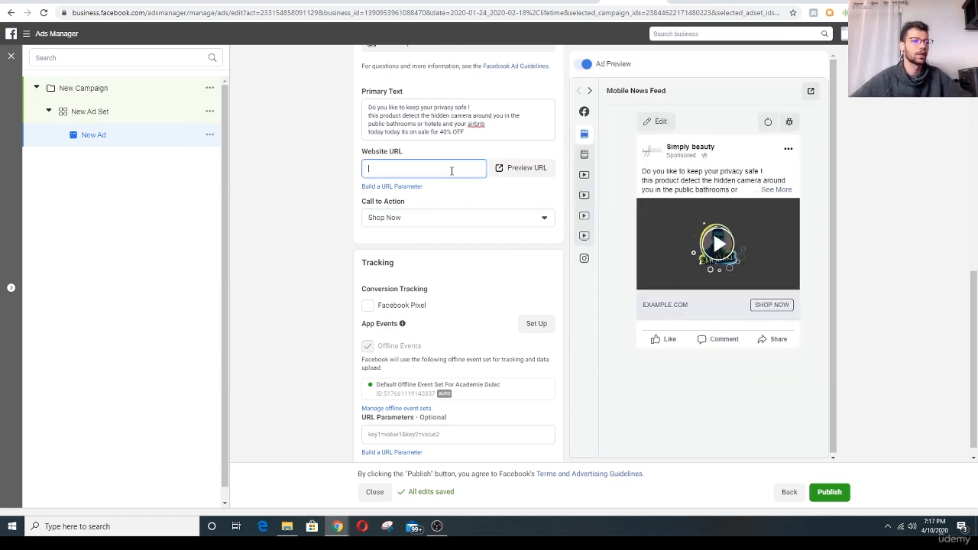
pyautogui.click(445, 196)
pyautogui.click(436, 169)
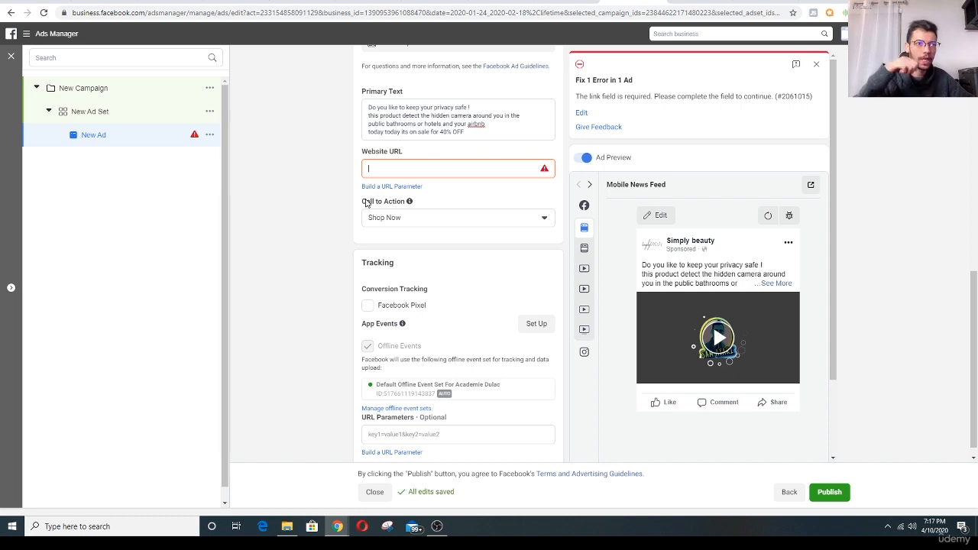
pyautogui.click(246, 17)
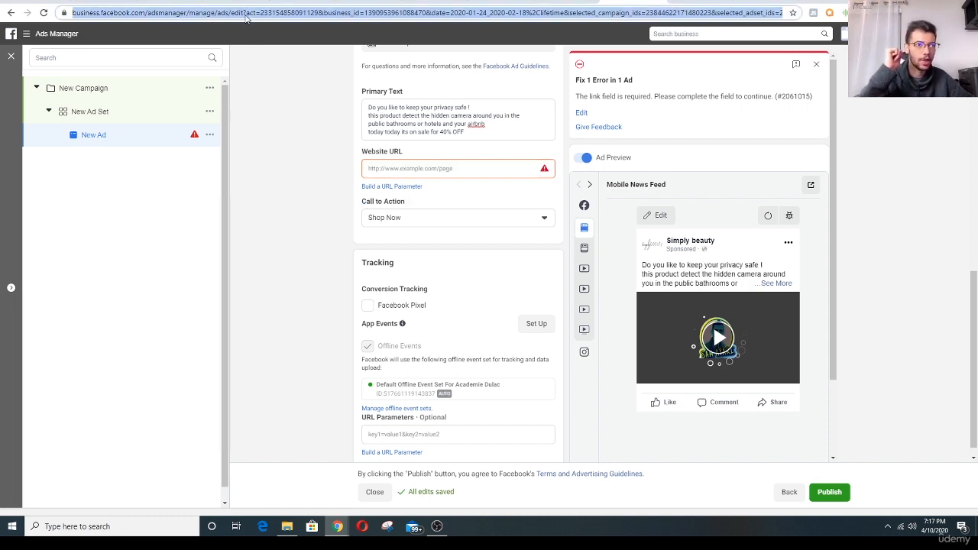
pyautogui.click(407, 169)
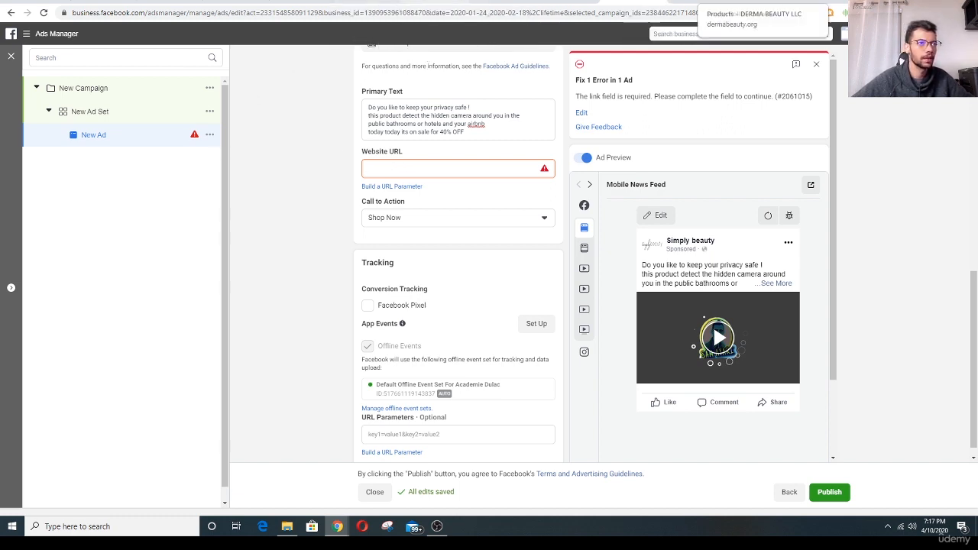
# - Open the apple.com website in a new browser tab
pyautogui.hotkey('ctrl', 't')
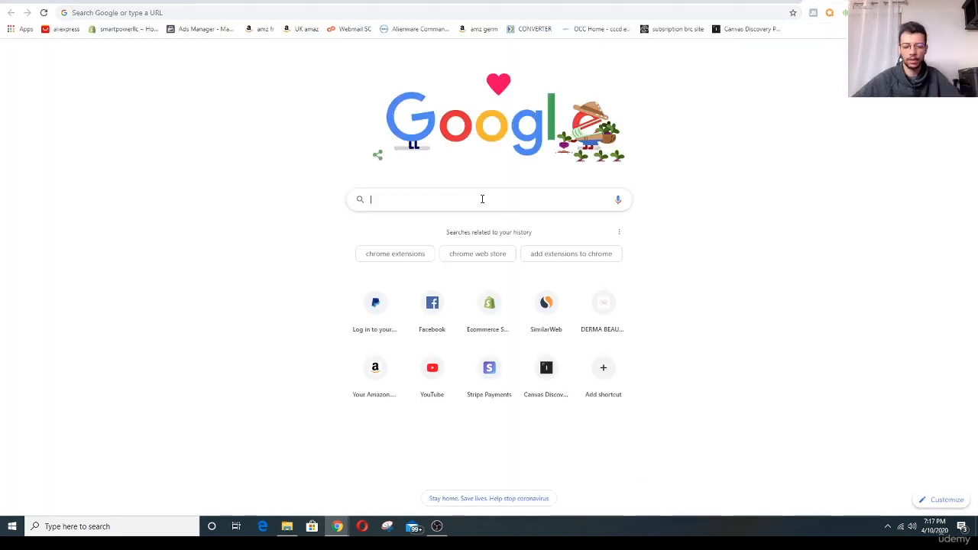
pyautogui.write('apple.com')
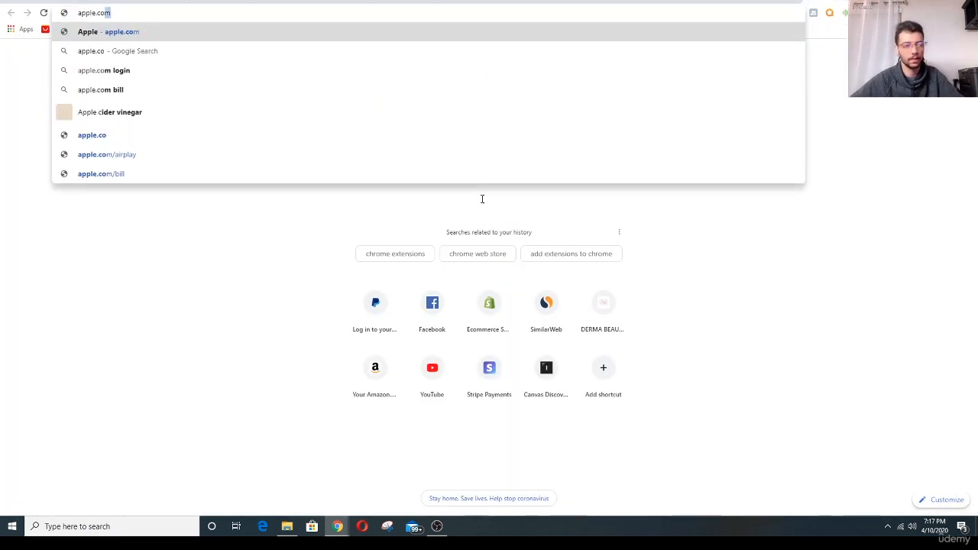
pyautogui.press('Return')
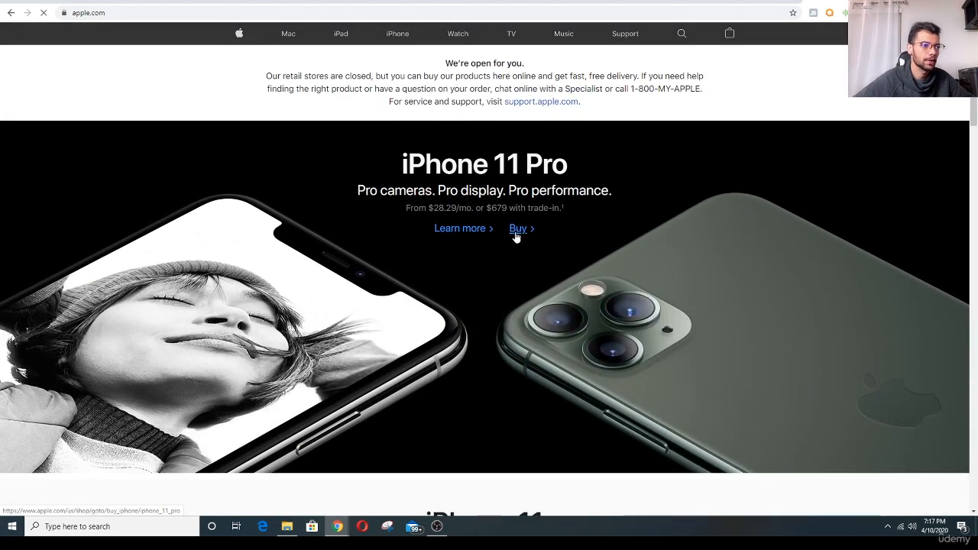
pyautogui.click(517, 228)
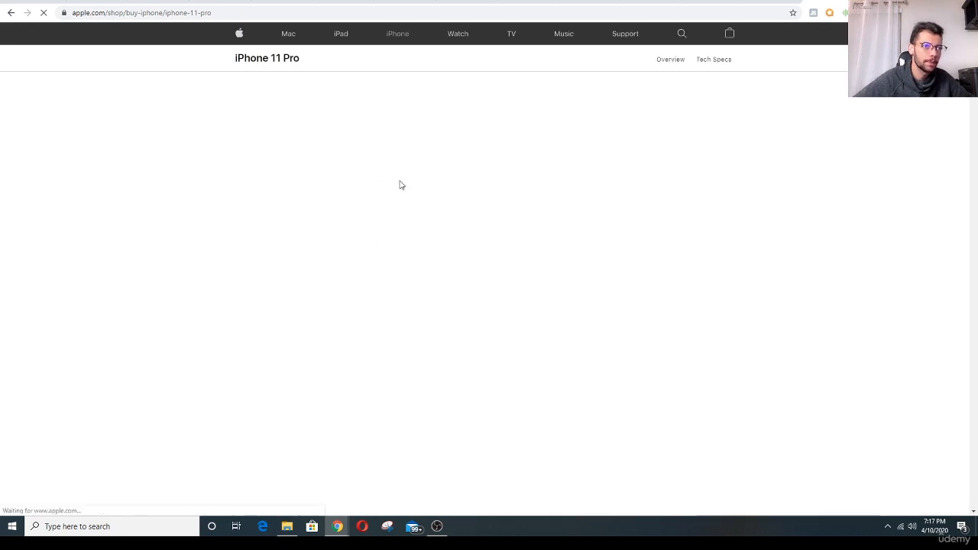
pyautogui.click(310, 15)
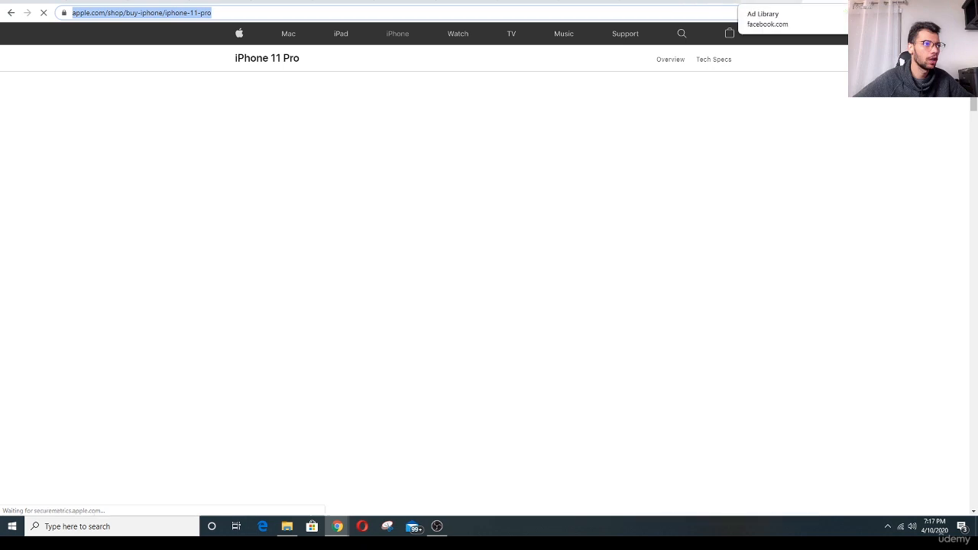
pyautogui.click(587, 1)
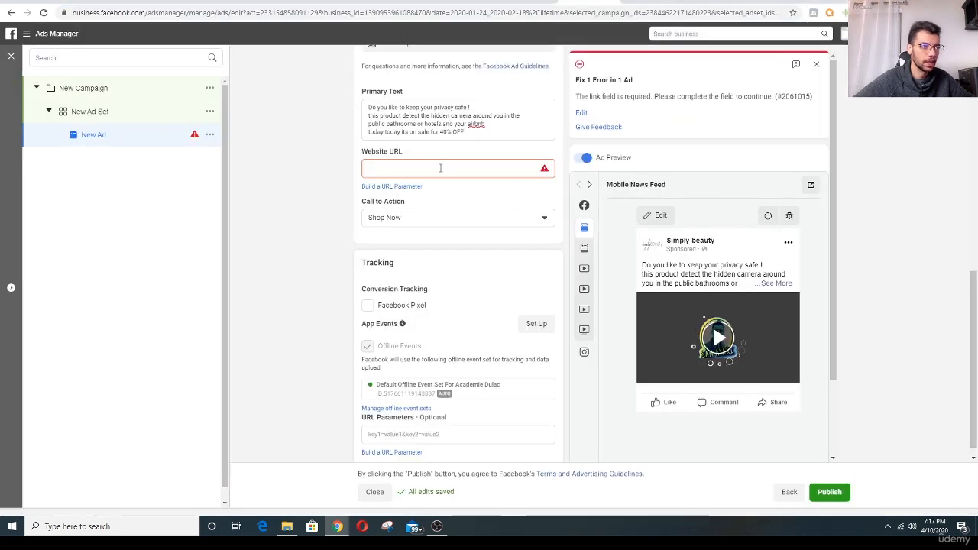
pyautogui.hotkey('ctrl', 'v')
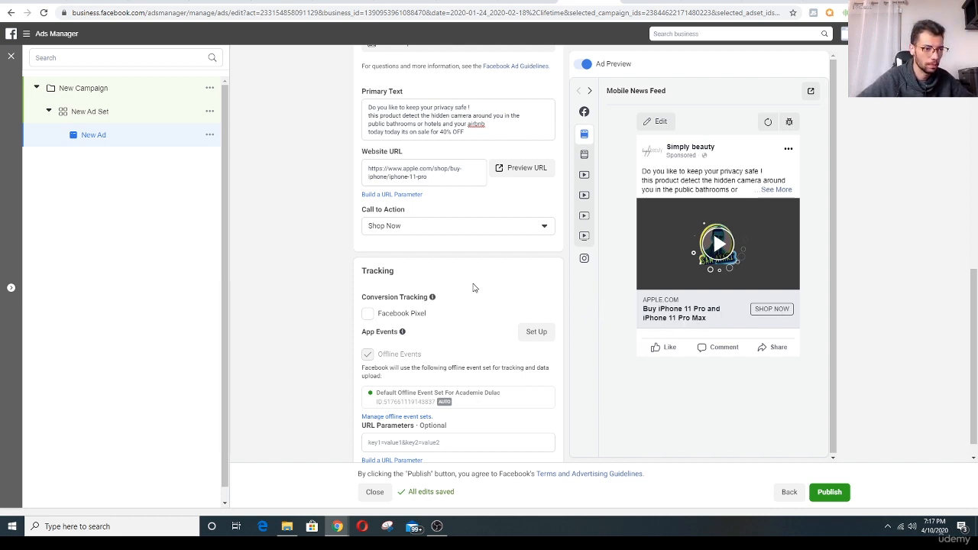
# - Review the ad's settings from name and identity through media, primary text, website URL and call to action to tracking
pyautogui.scroll(-1, 468, 282)
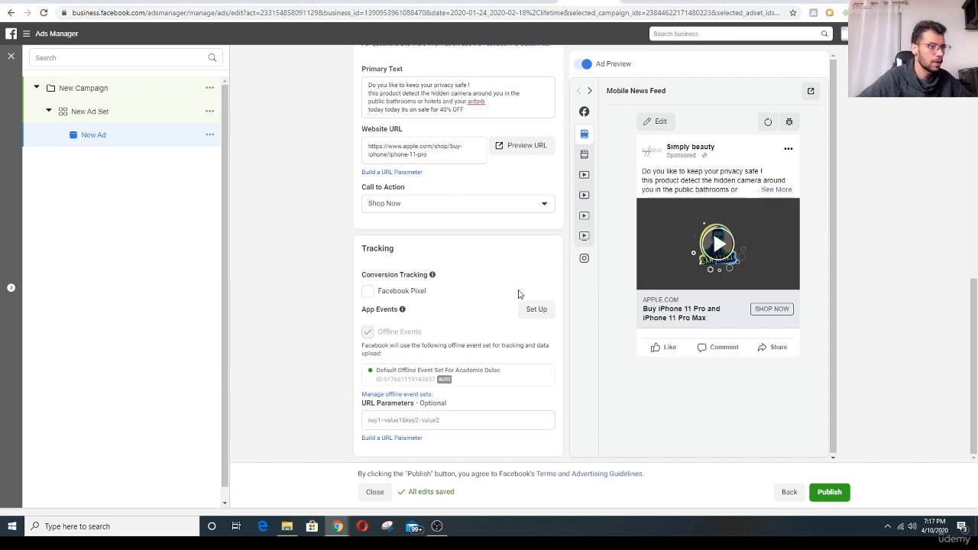
pyautogui.scroll(3, 531, 323)
pyautogui.scroll(5, 322, 304)
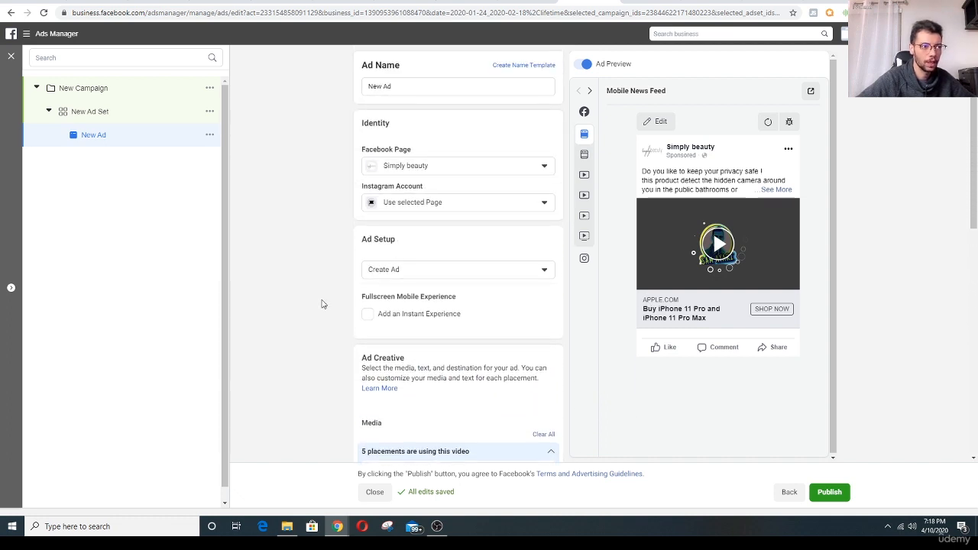
pyautogui.scroll(-10, 322, 304)
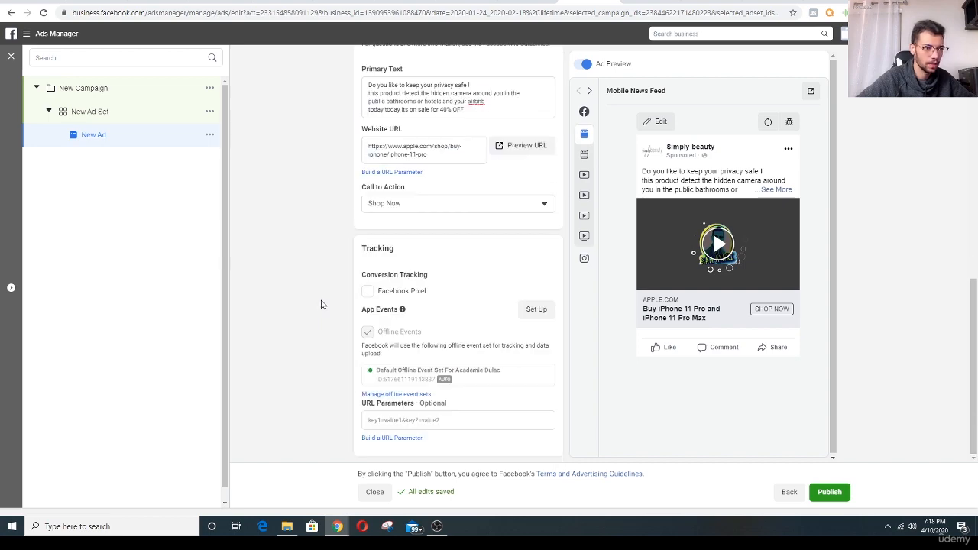
pyautogui.scroll(2, 322, 309)
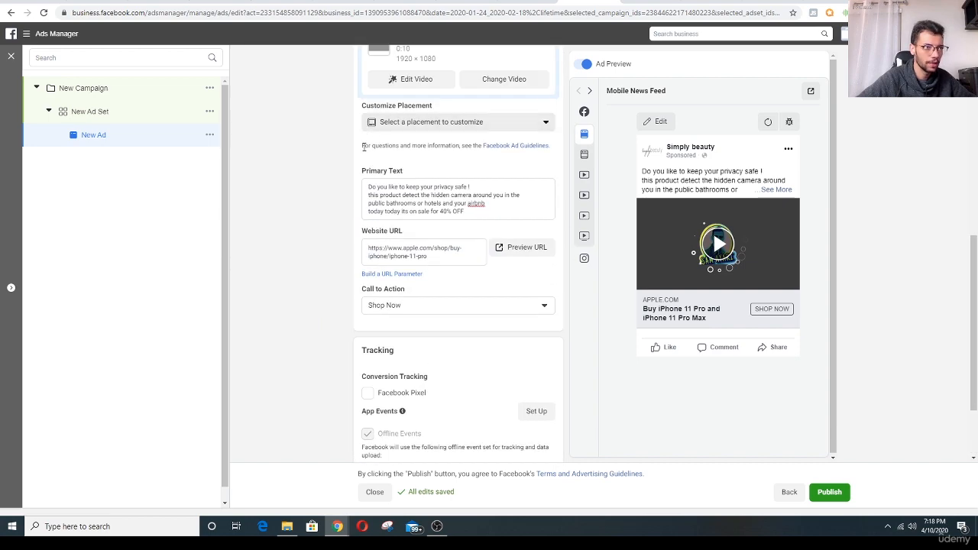
pyautogui.scroll(-2, 254, 269)
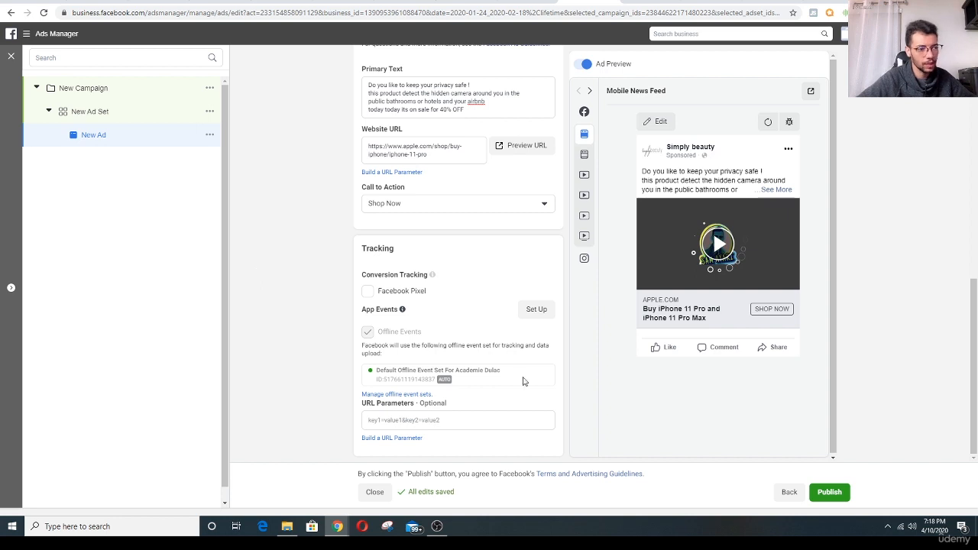